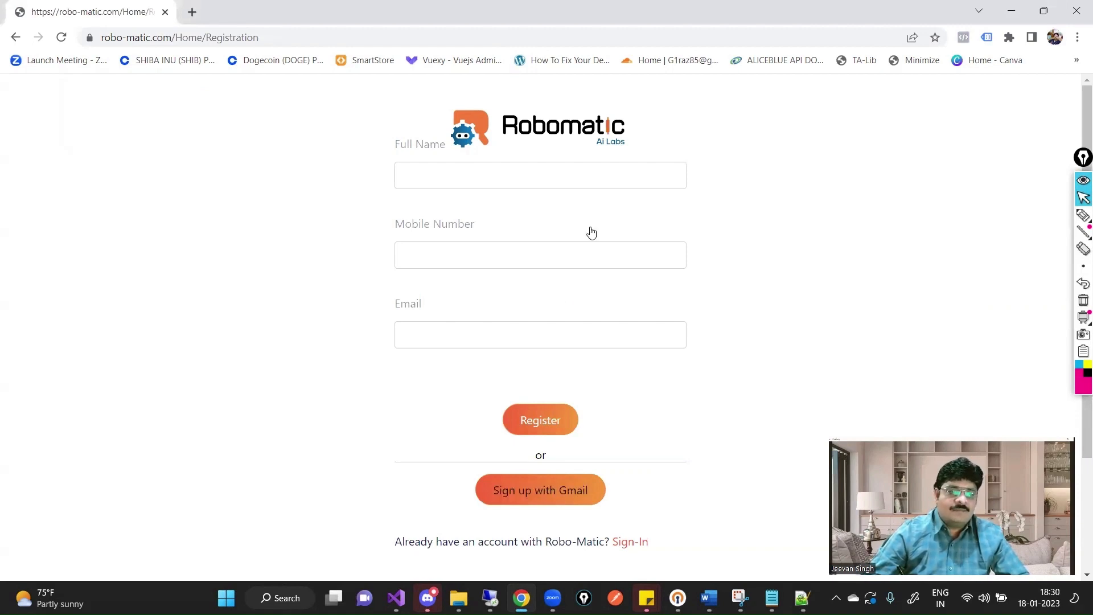
- Sign up with Gmail and open the Create Strategy page from the dashboard
click(540, 489)
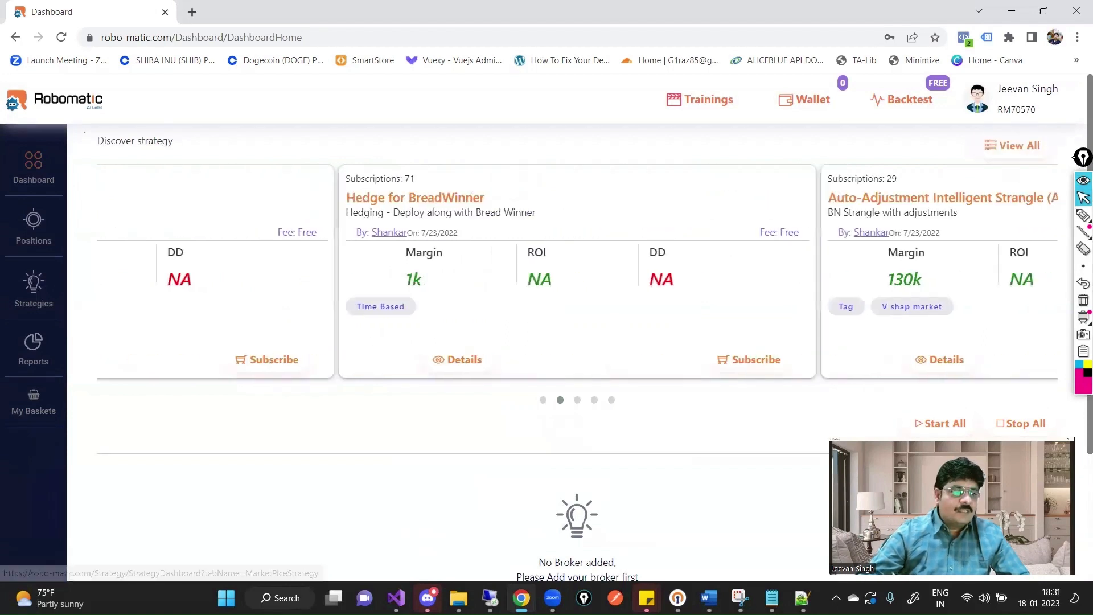
scroll(1075, 162, down, 3)
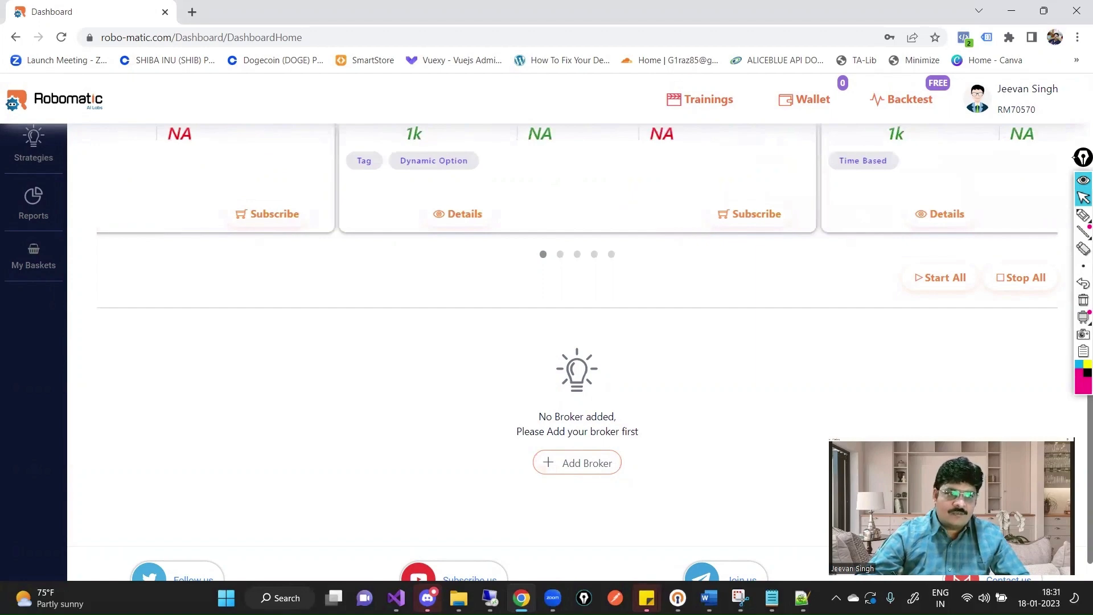
scroll(577, 341, up, 3)
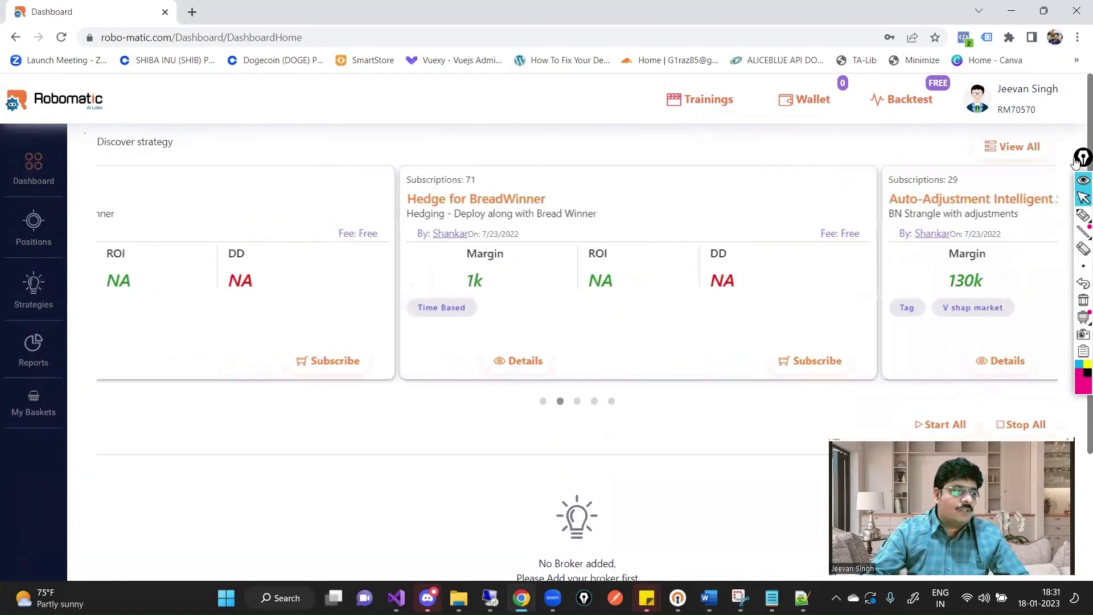
click(1012, 147)
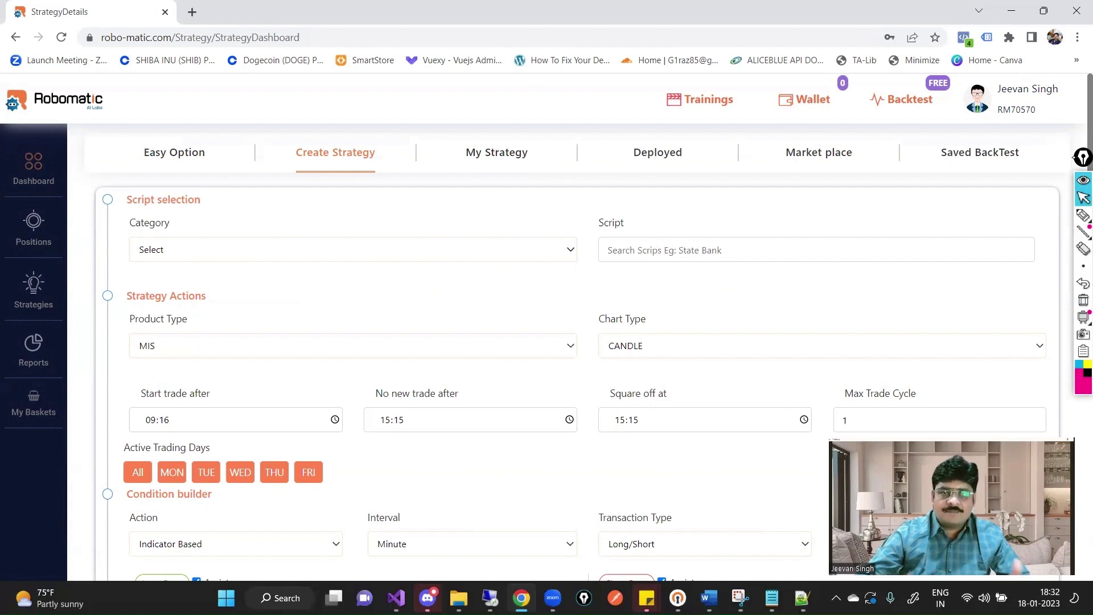
- Set the script category to Dynamic Option with NIFTY BANK as the script
click(353, 249)
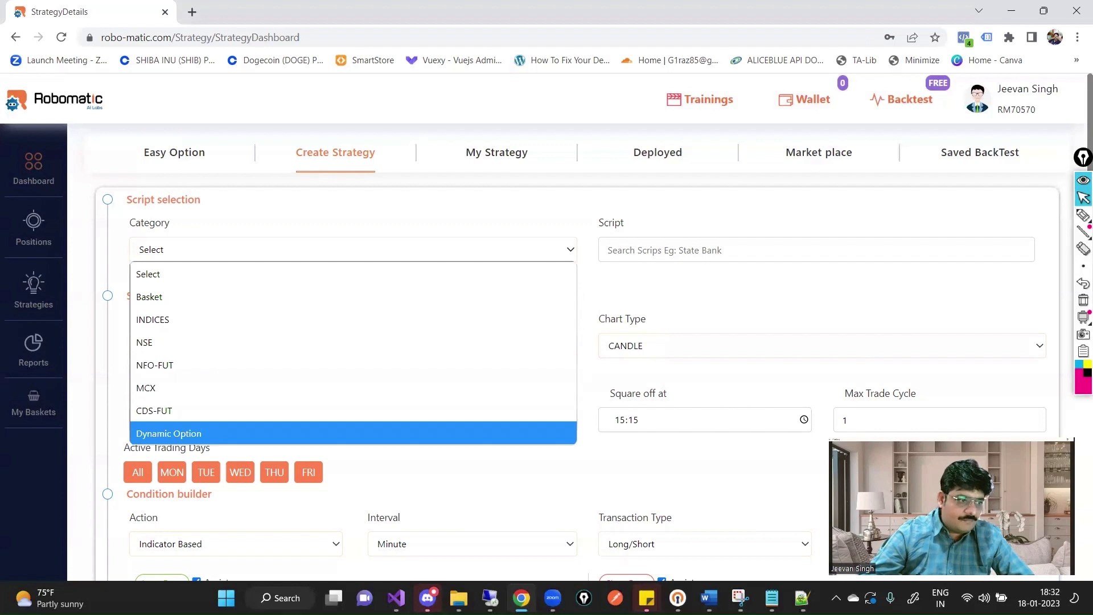
click(169, 433)
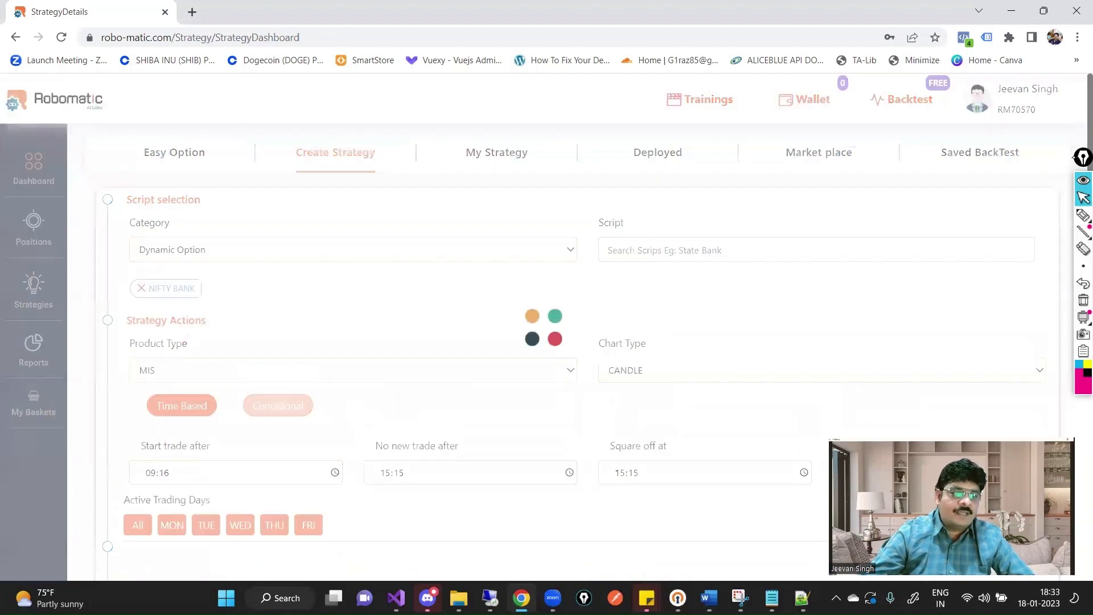
- Set the strategy's start trade time to 09:20
scroll(1074, 162, down, 2)
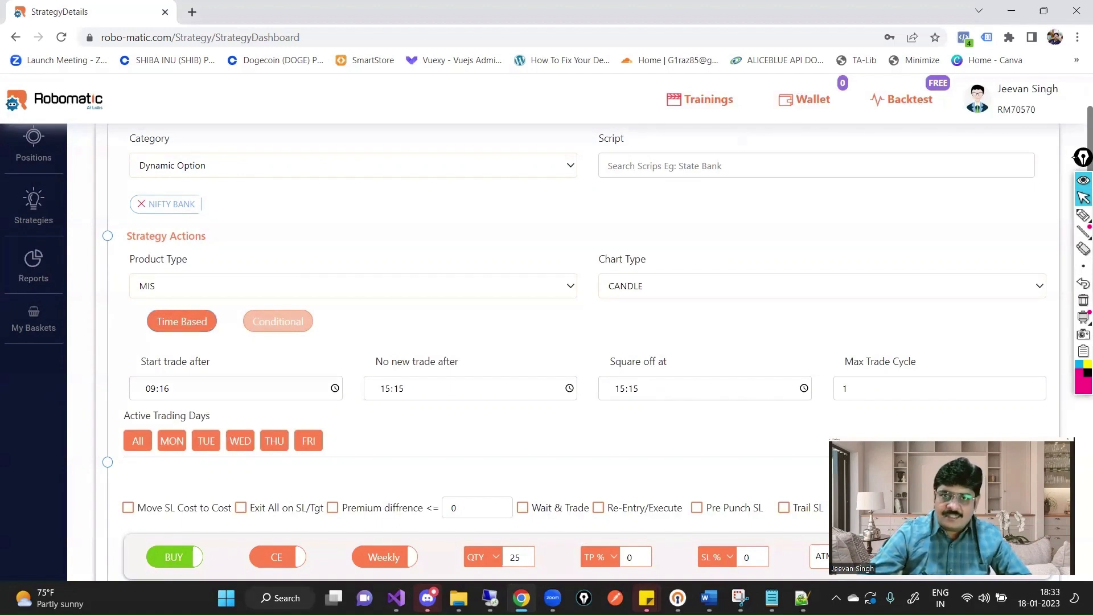
click(163, 388)
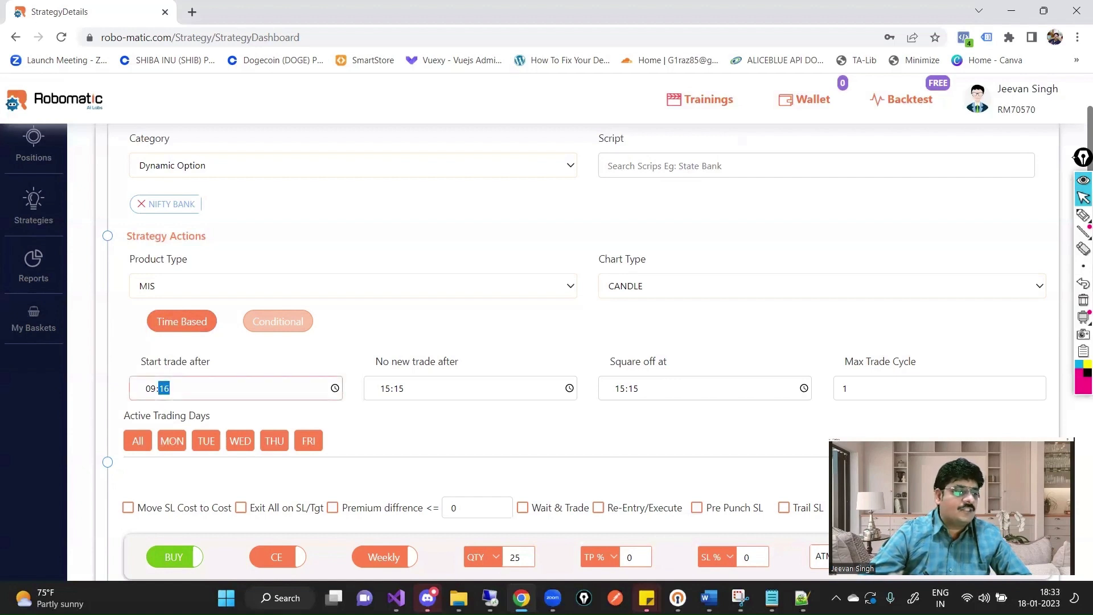
click(335, 388)
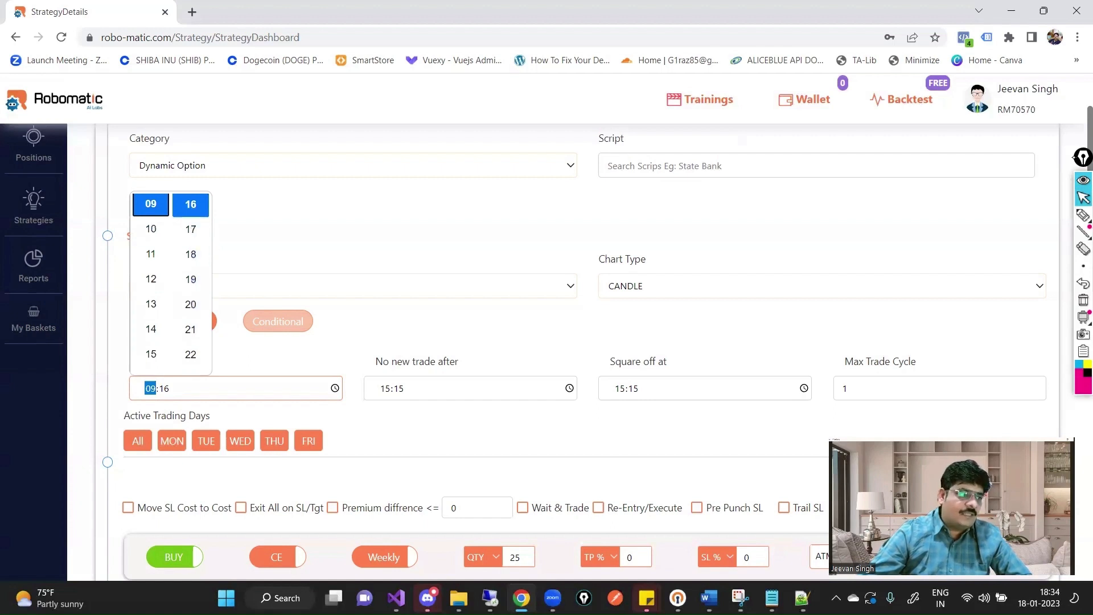
click(190, 304)
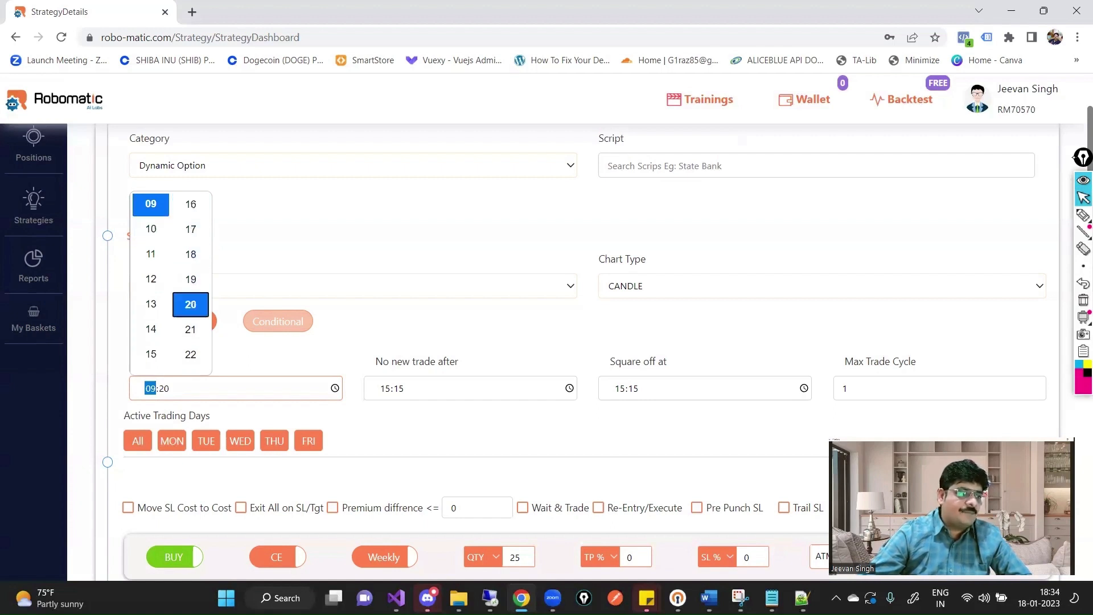
click(273, 354)
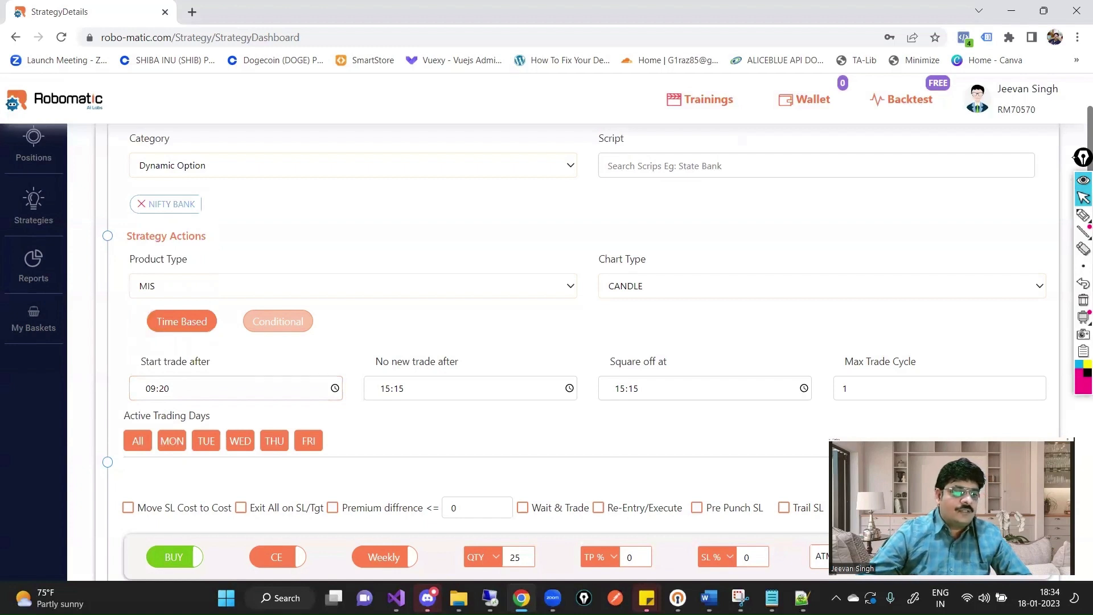
- Set the strategy's square-off time to 14:45
scroll(547, 342, down, 1)
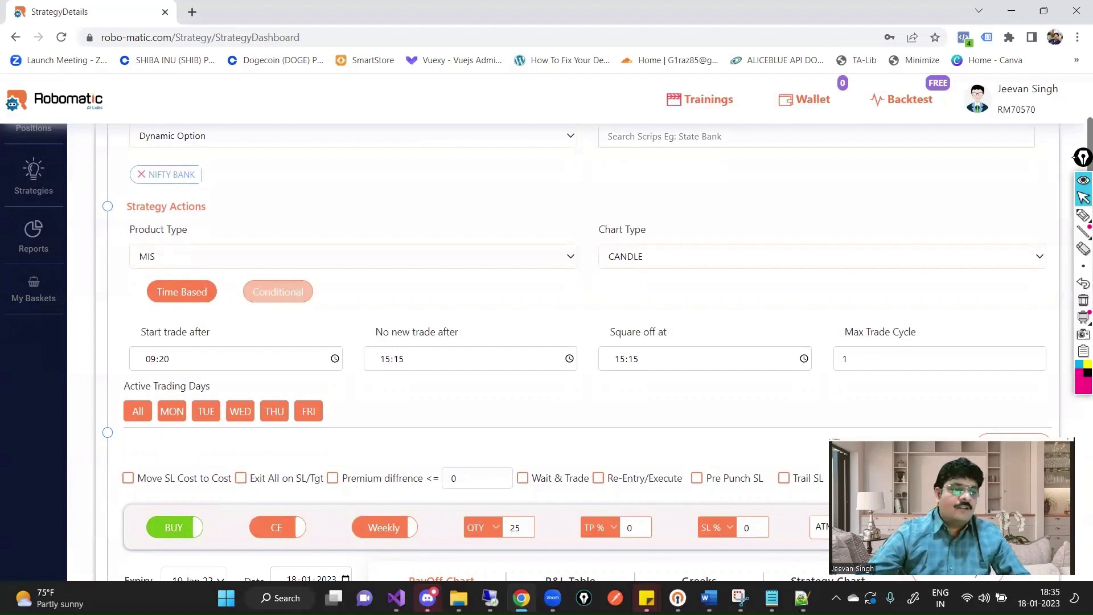
scroll(569, 341, down, 1)
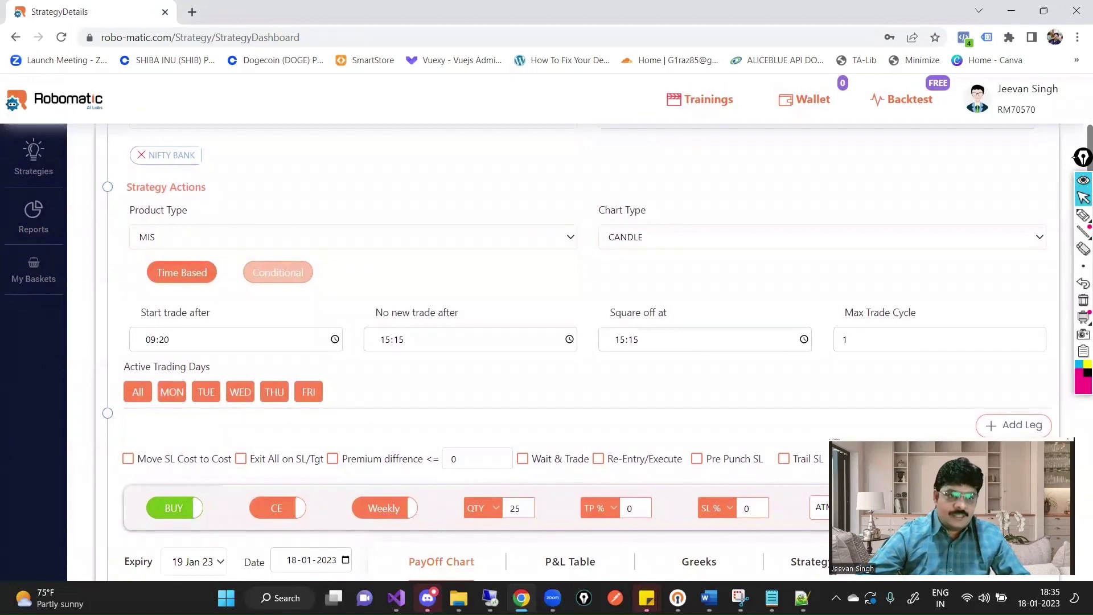
click(803, 340)
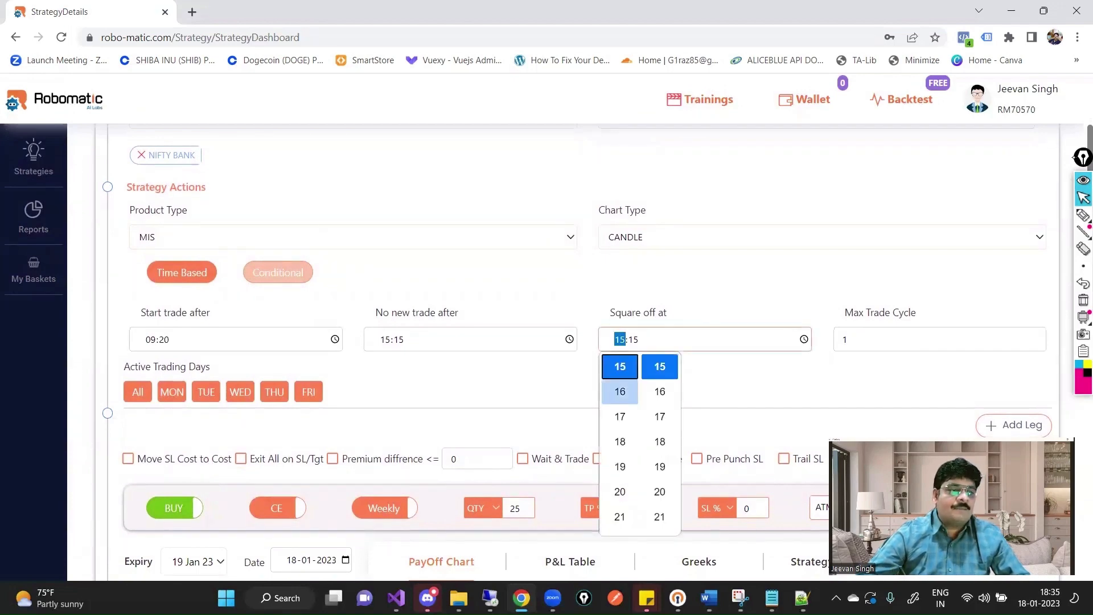
scroll(619, 391, up, 1)
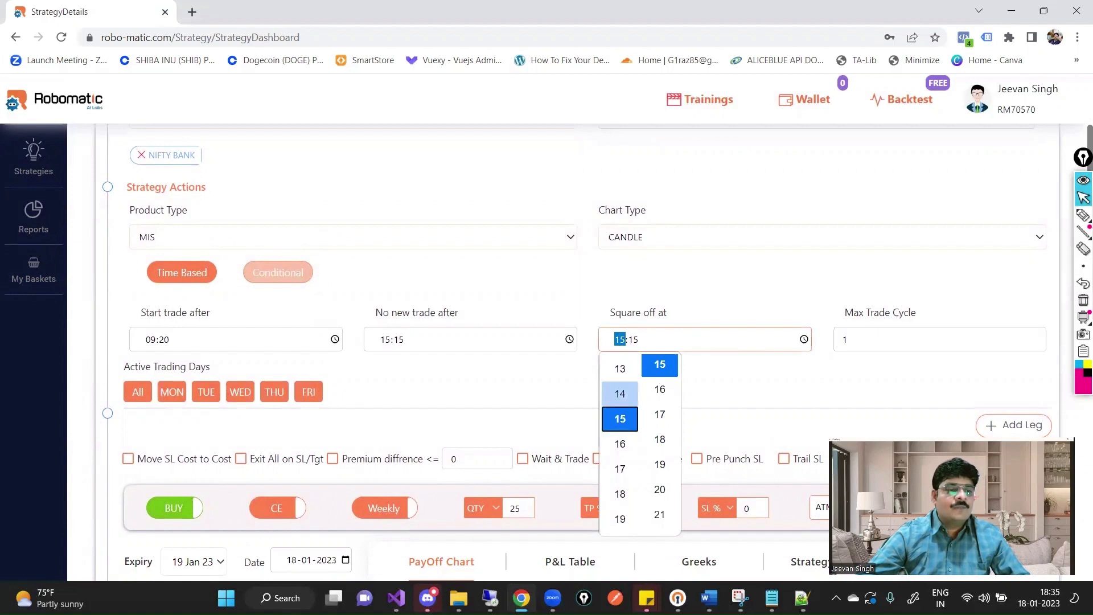
click(620, 391)
scroll(659, 479, down, 3)
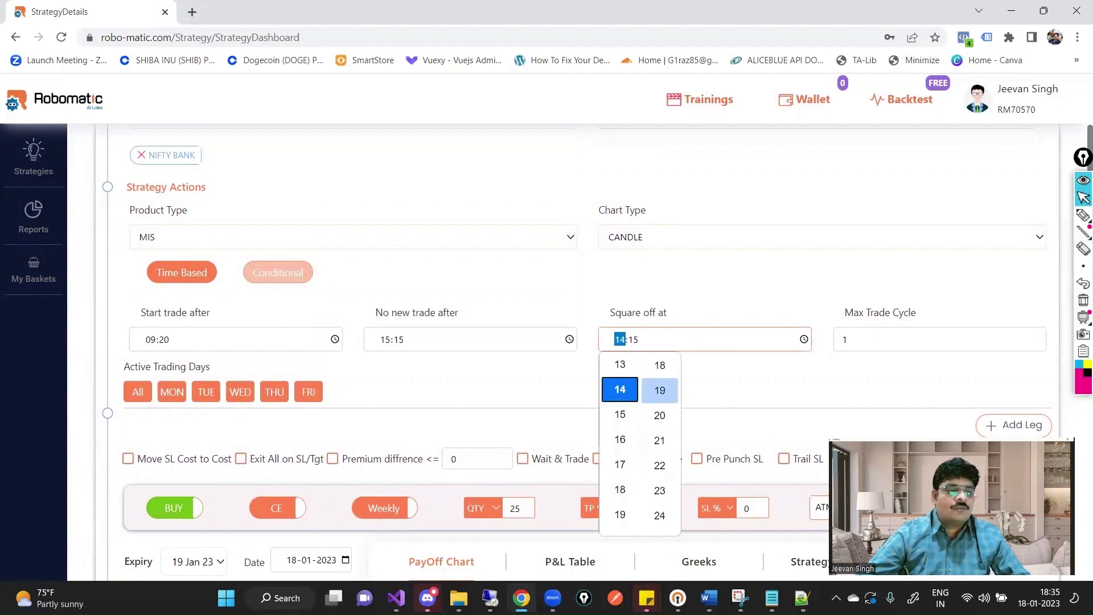
scroll(660, 479, down, 5)
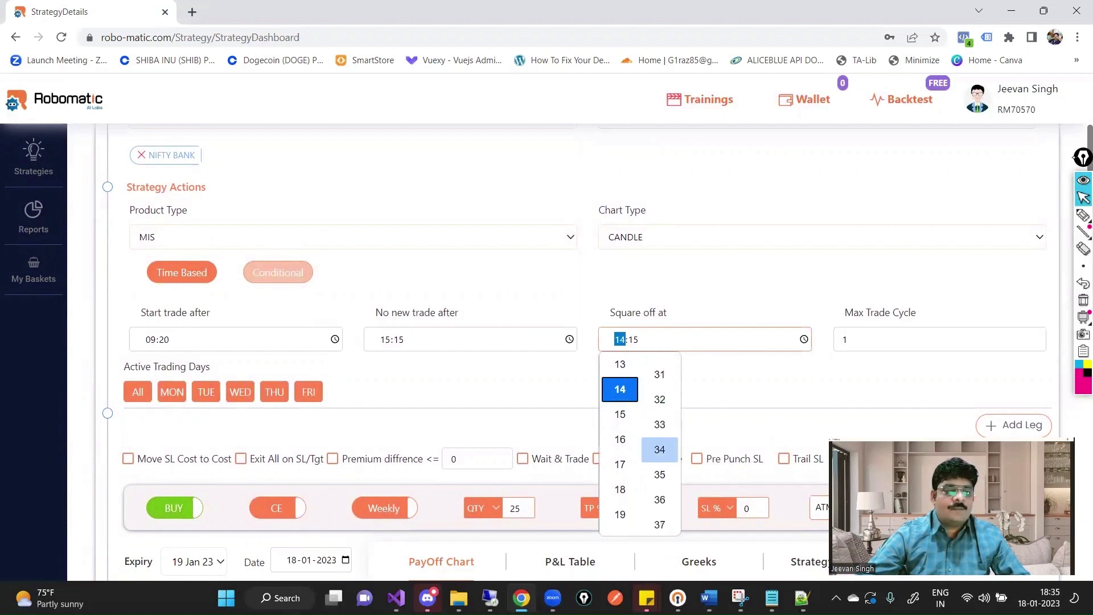
scroll(660, 473, down, 3)
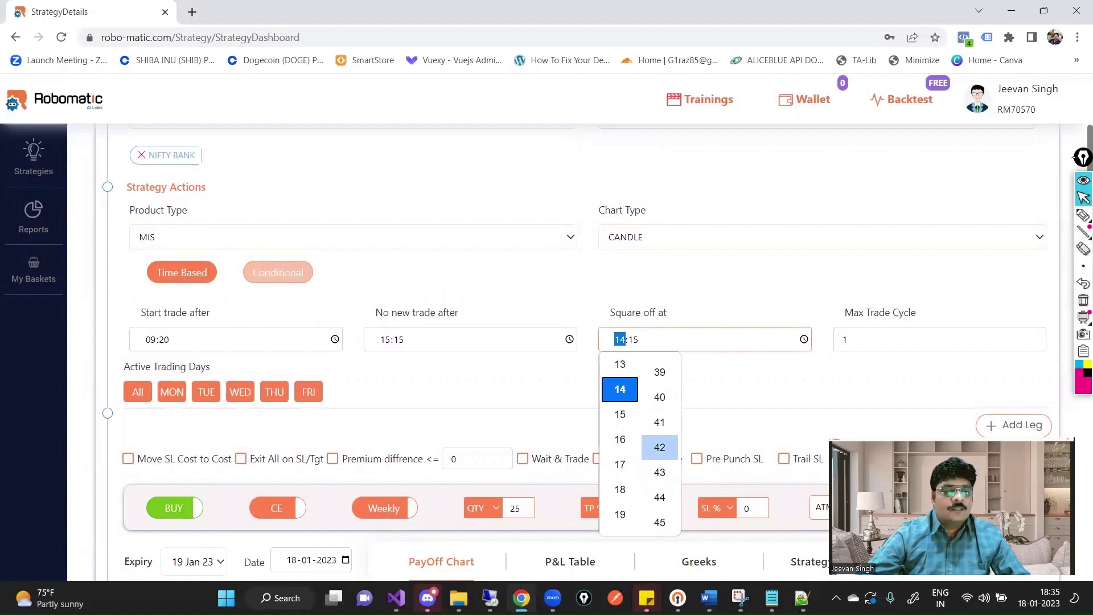
click(659, 501)
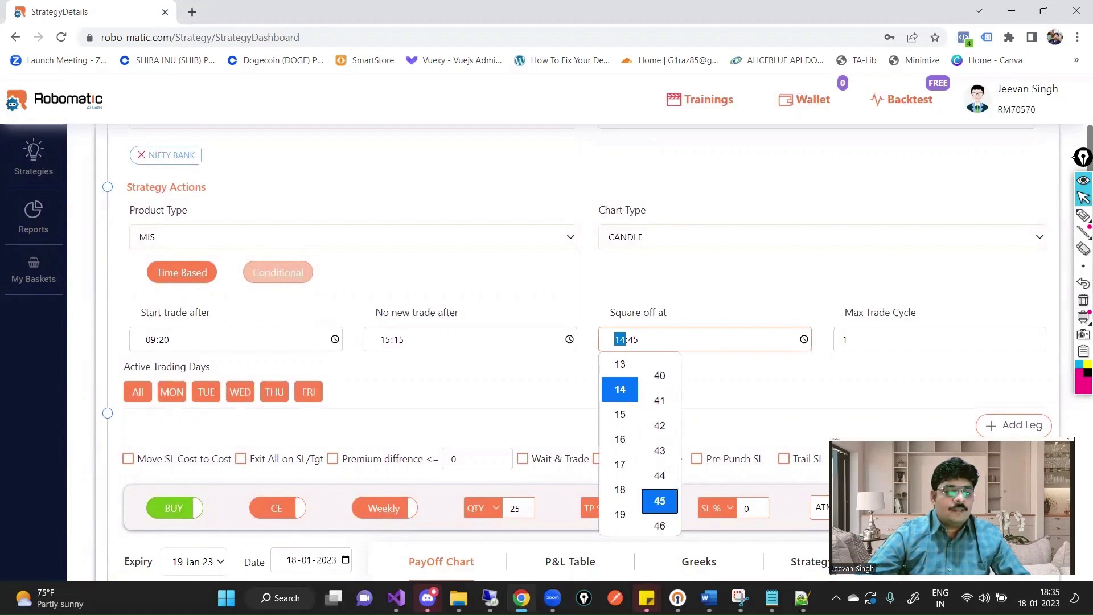
click(734, 390)
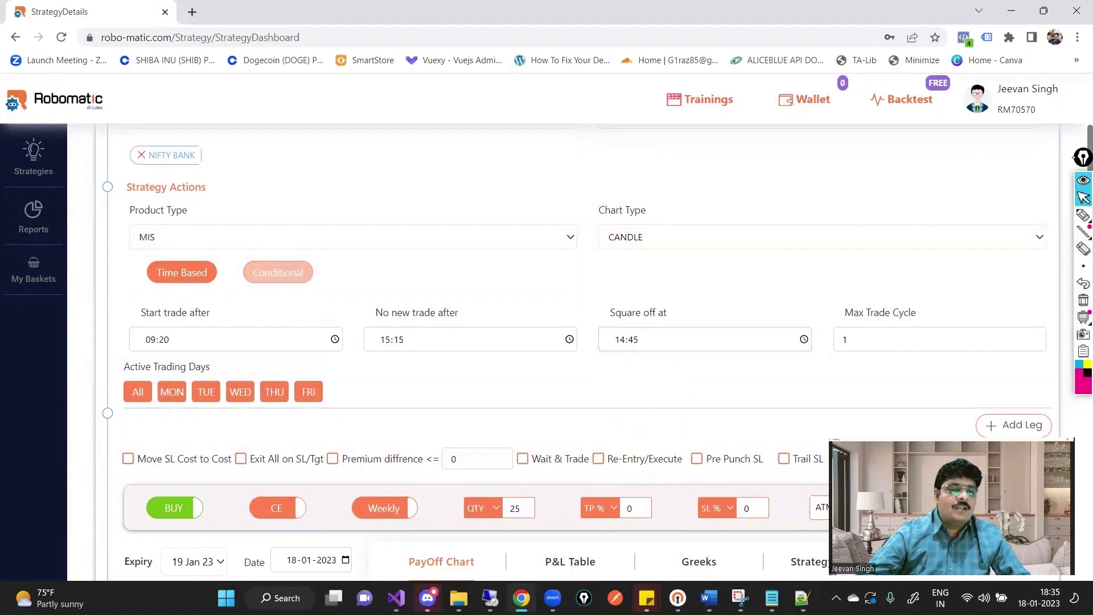
click(847, 348)
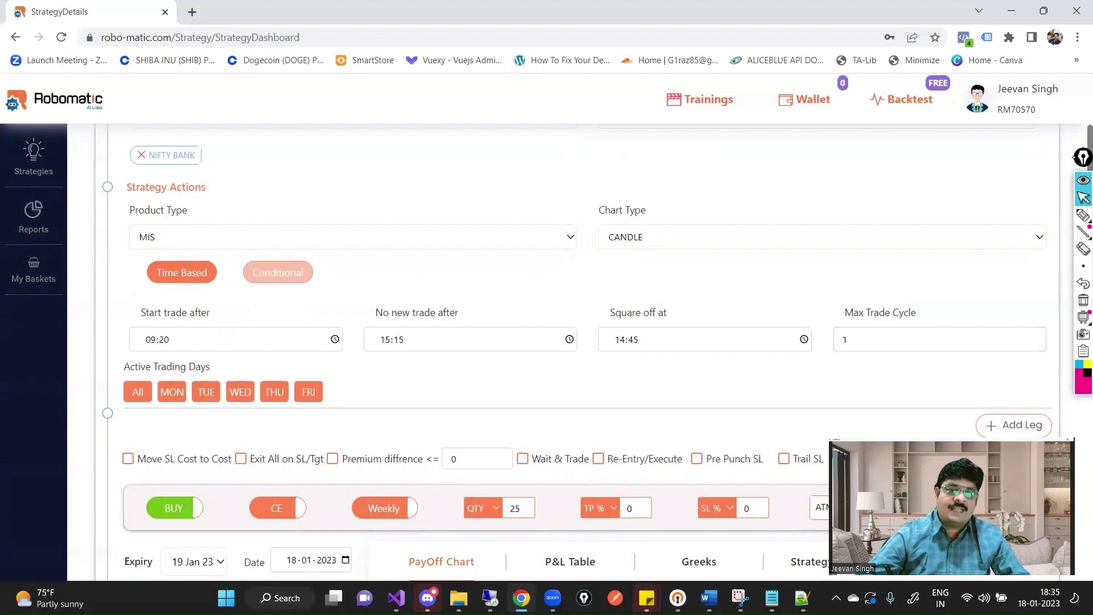
- Add a second leg, switch both legs to SELL and make the second leg a PE option
scroll(1076, 157, down, 3)
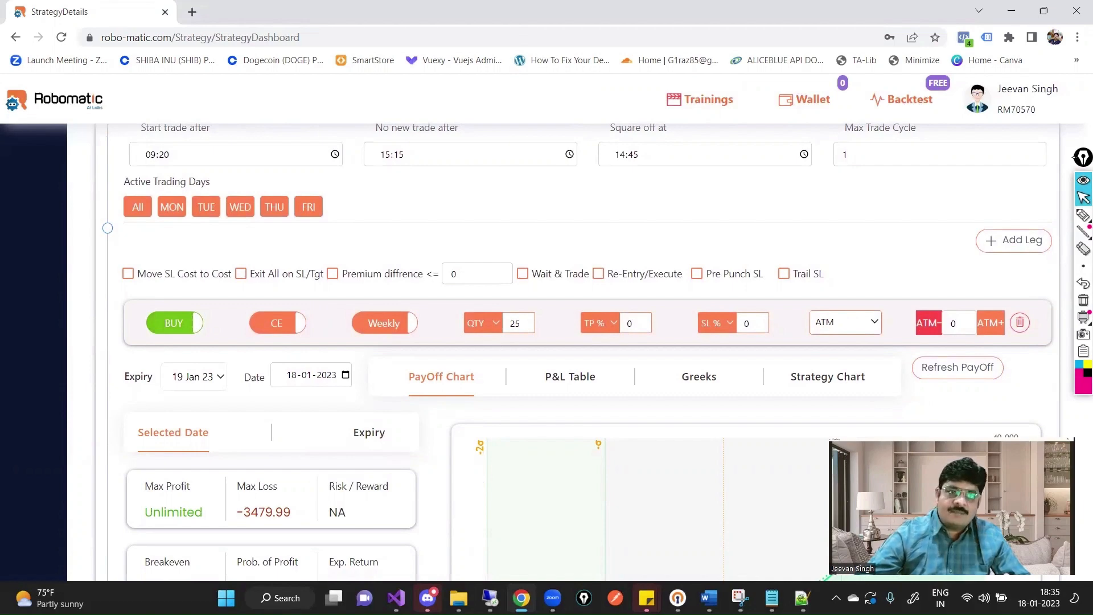
click(1014, 240)
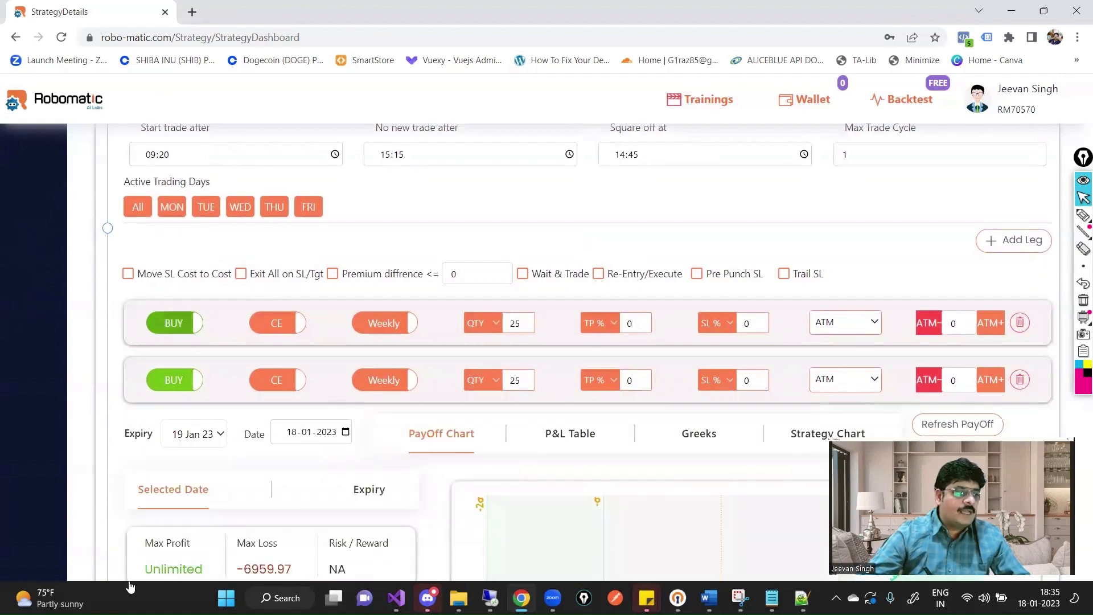
click(174, 323)
click(175, 379)
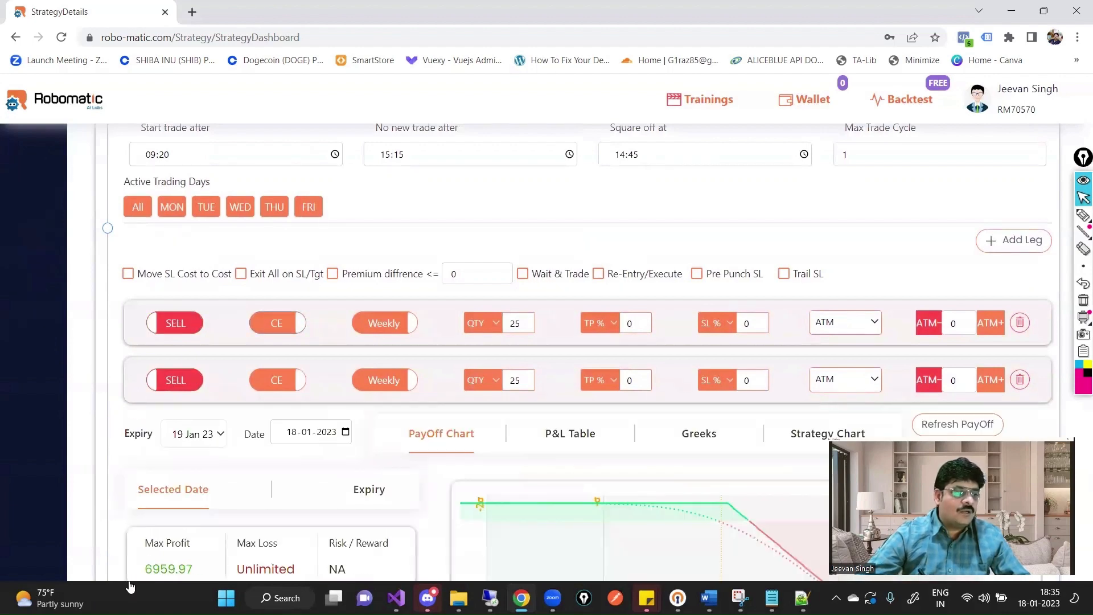
click(277, 379)
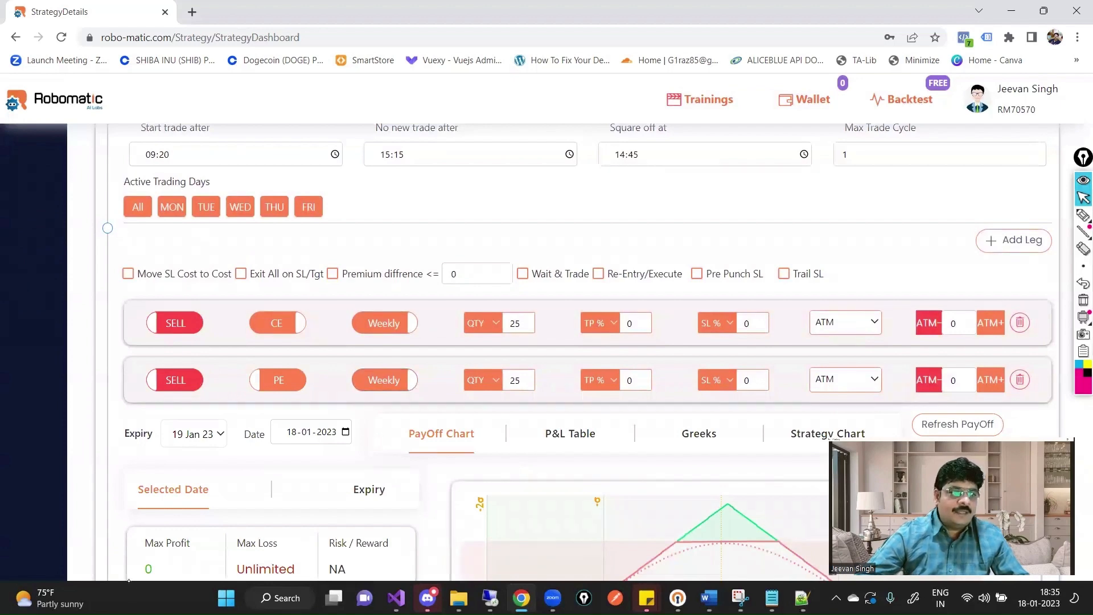
- Check the first leg's quantity and its target profit and stop loss unit choices, keeping both in percent
click(515, 323)
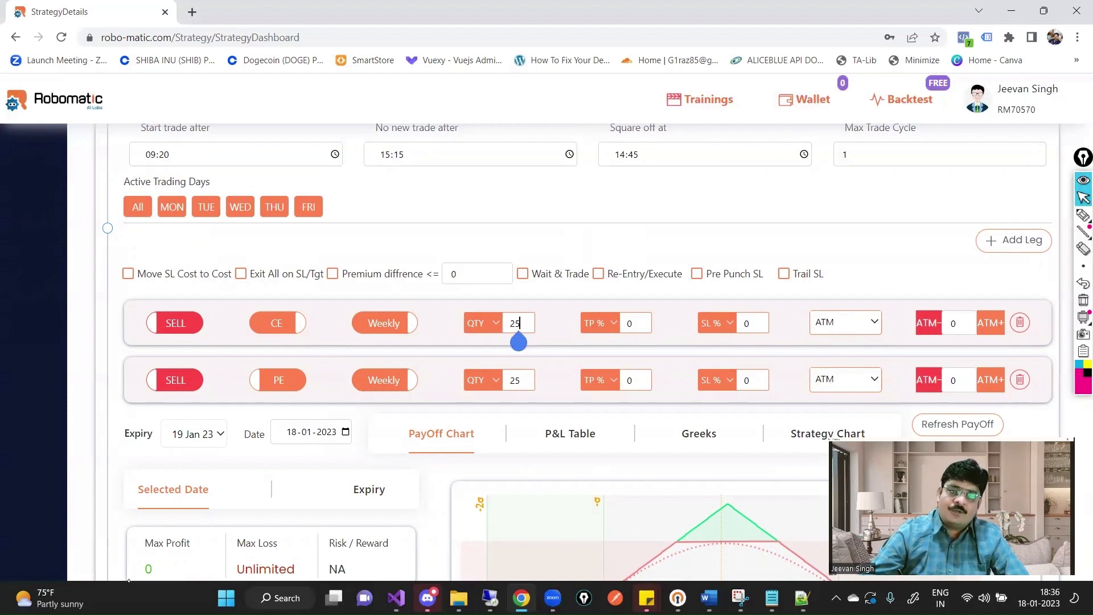
click(601, 323)
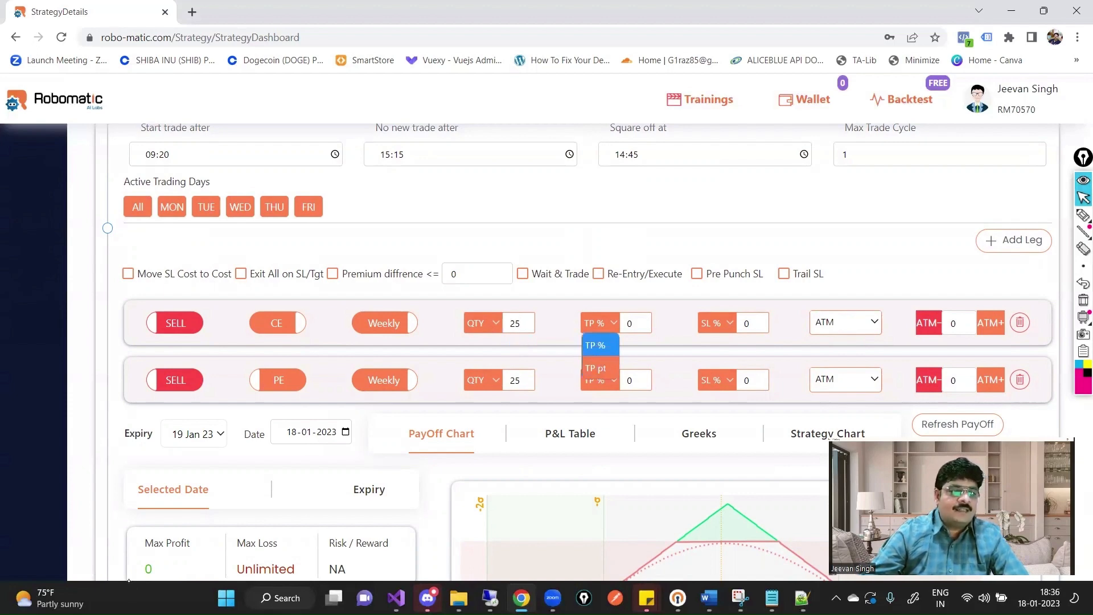
click(630, 322)
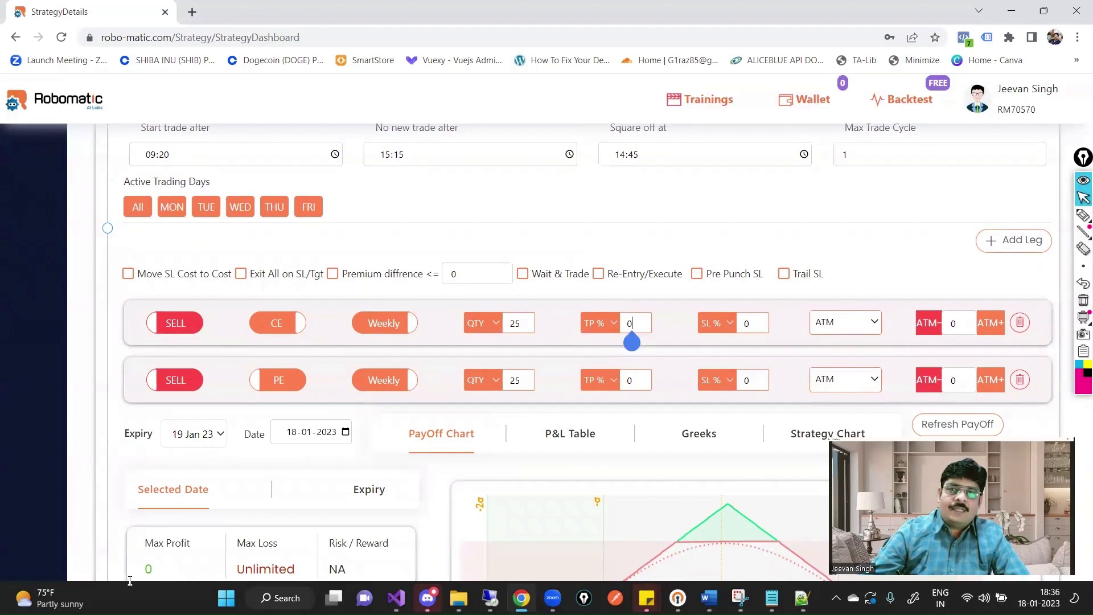
click(601, 323)
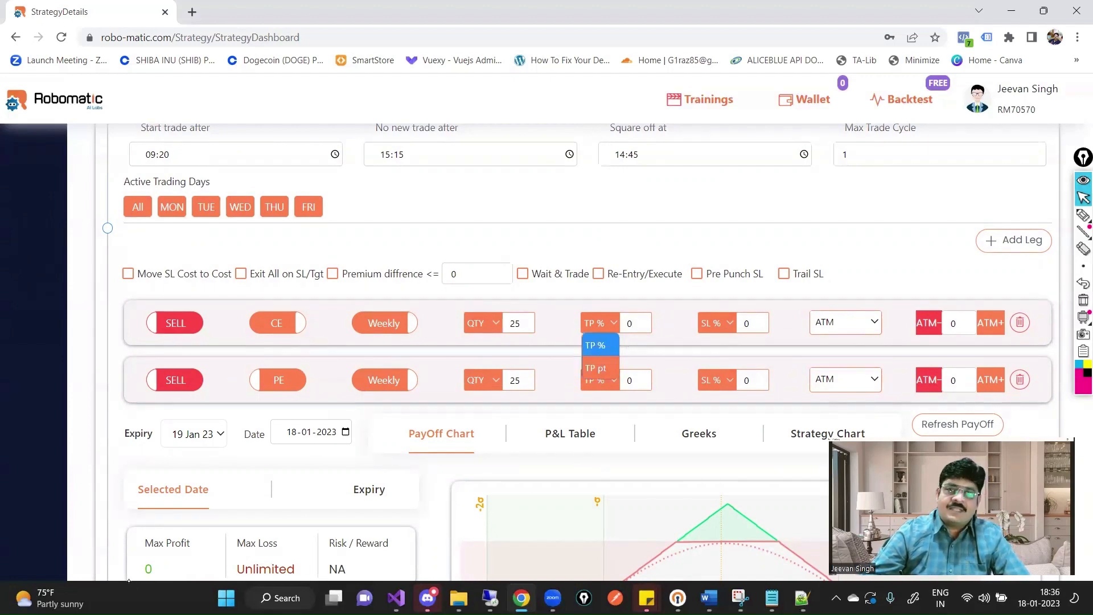
click(600, 345)
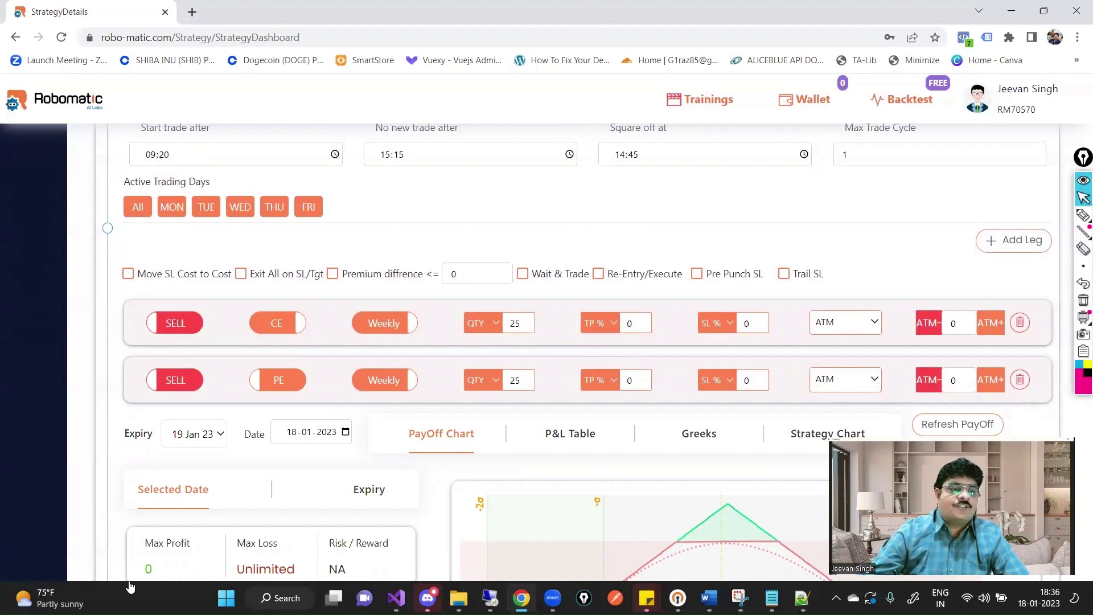
click(716, 323)
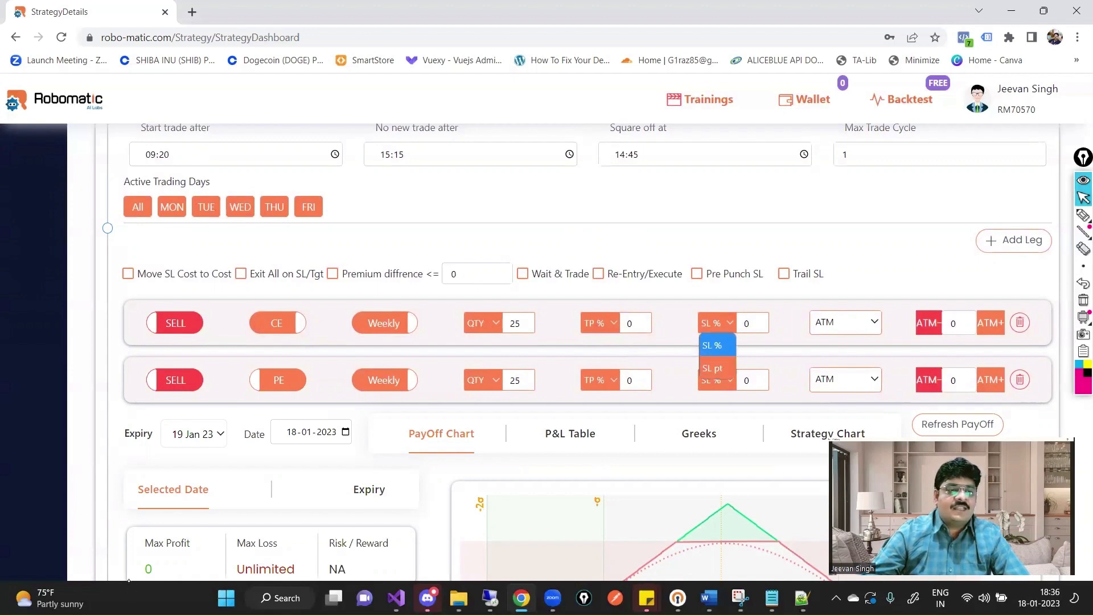
key(Escape)
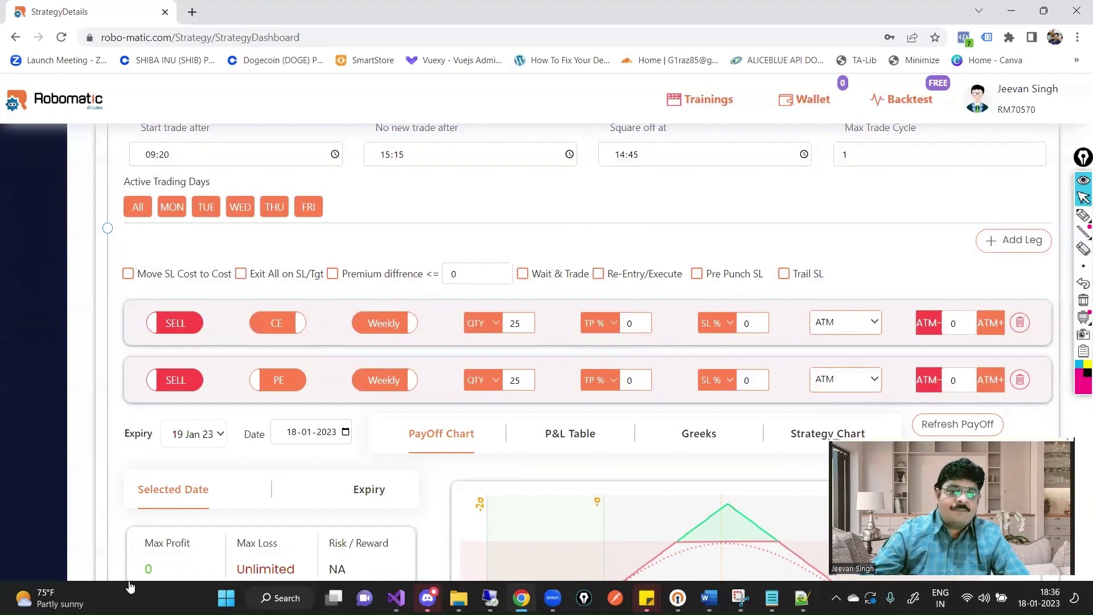
- Raise the ATM strike offset of both the CE and PE legs to 200
double_click(990, 323)
click(991, 379)
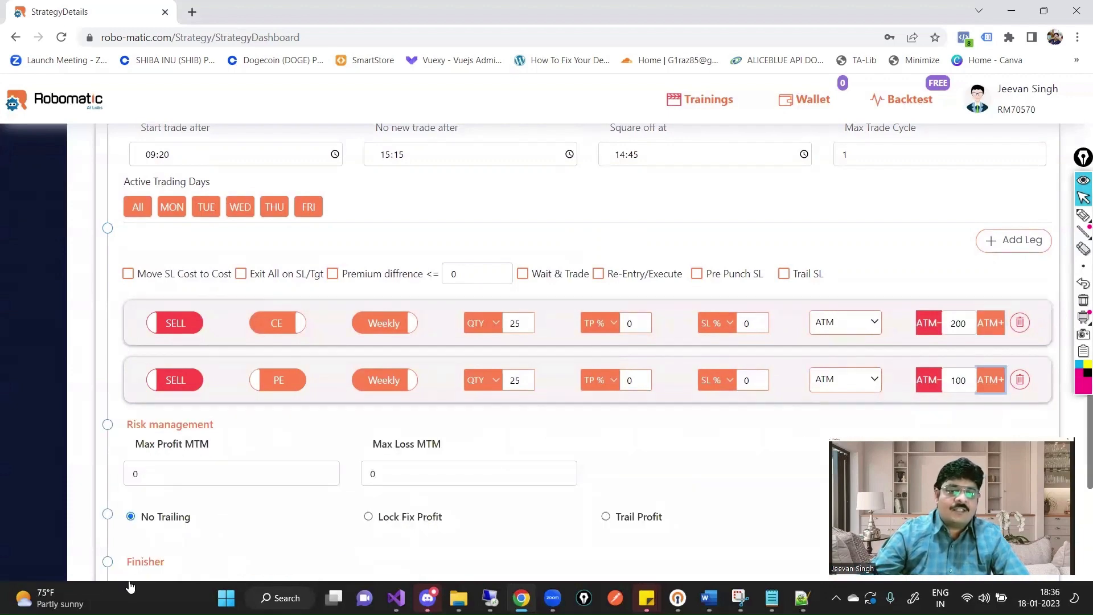
click(990, 380)
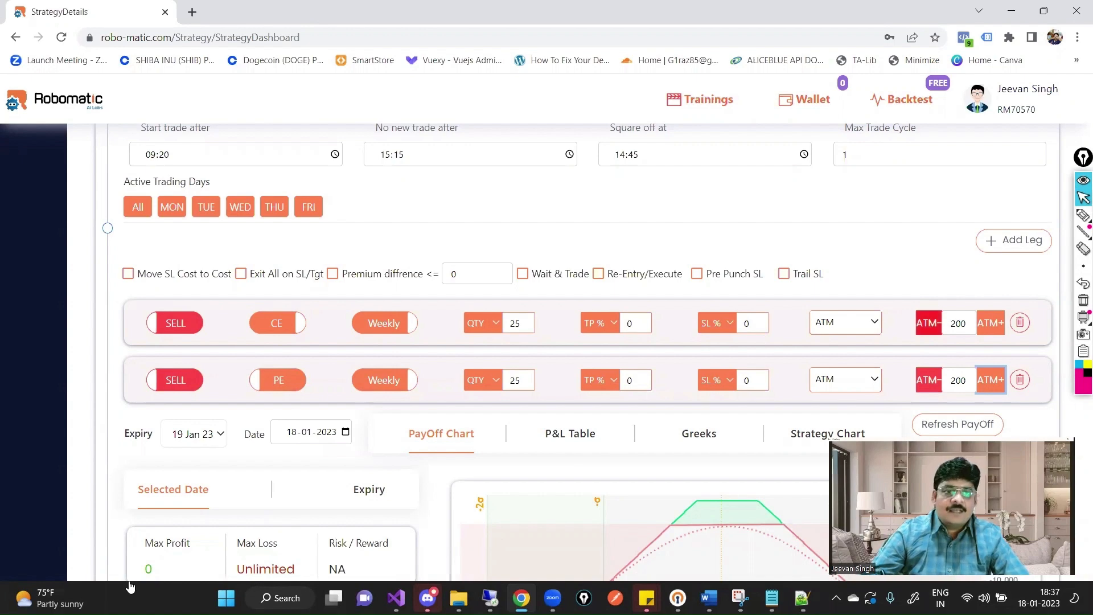
- Bring the CE leg's ATM strike offset back to 0
click(928, 322)
click(929, 323)
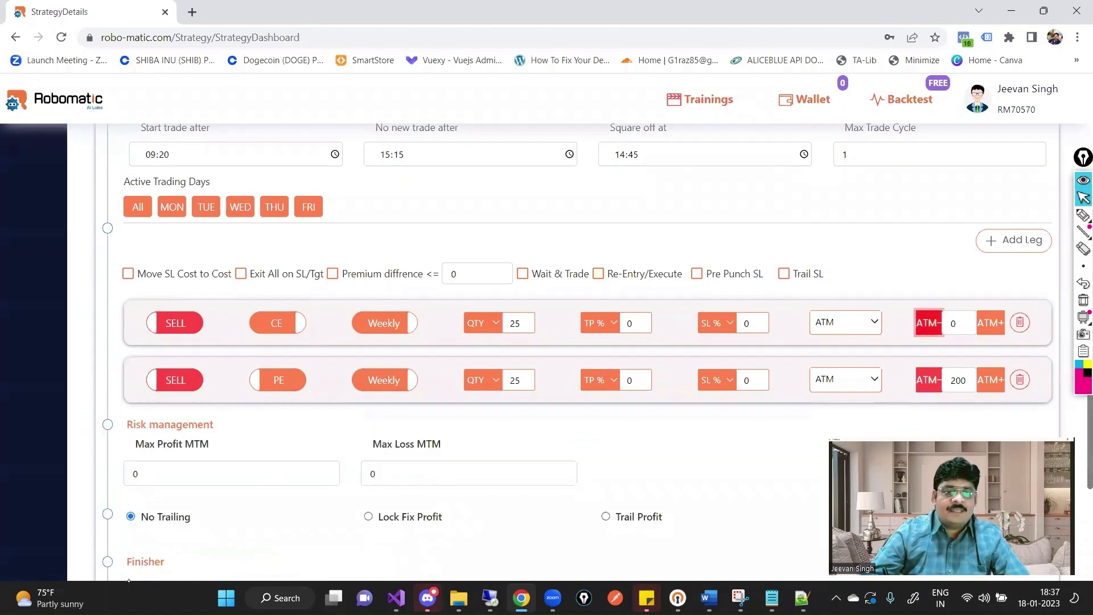
- Bring the PE leg's ATM strike offset back to 0
click(929, 379)
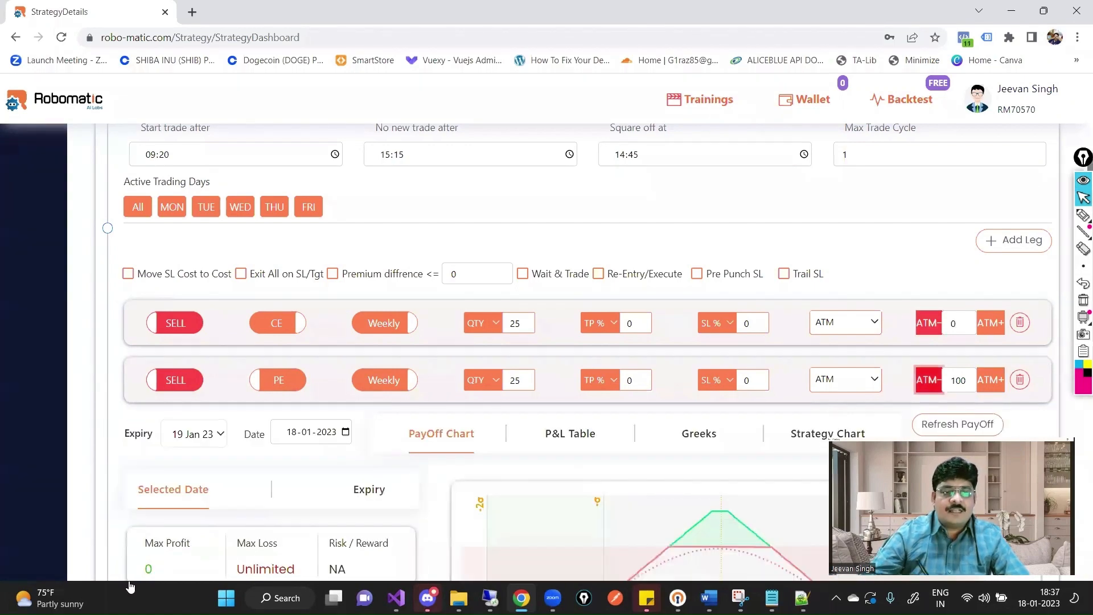
click(929, 380)
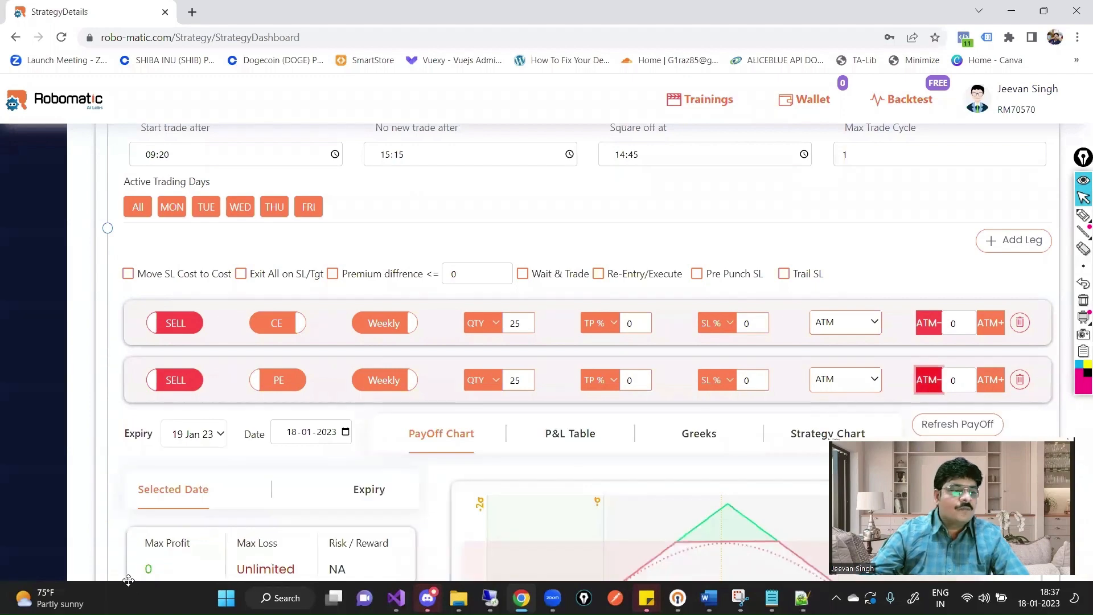
- Review the payoff chart with its figures at expiry, along with the Greeks table and the strategy chart
scroll(585, 473, down, 3)
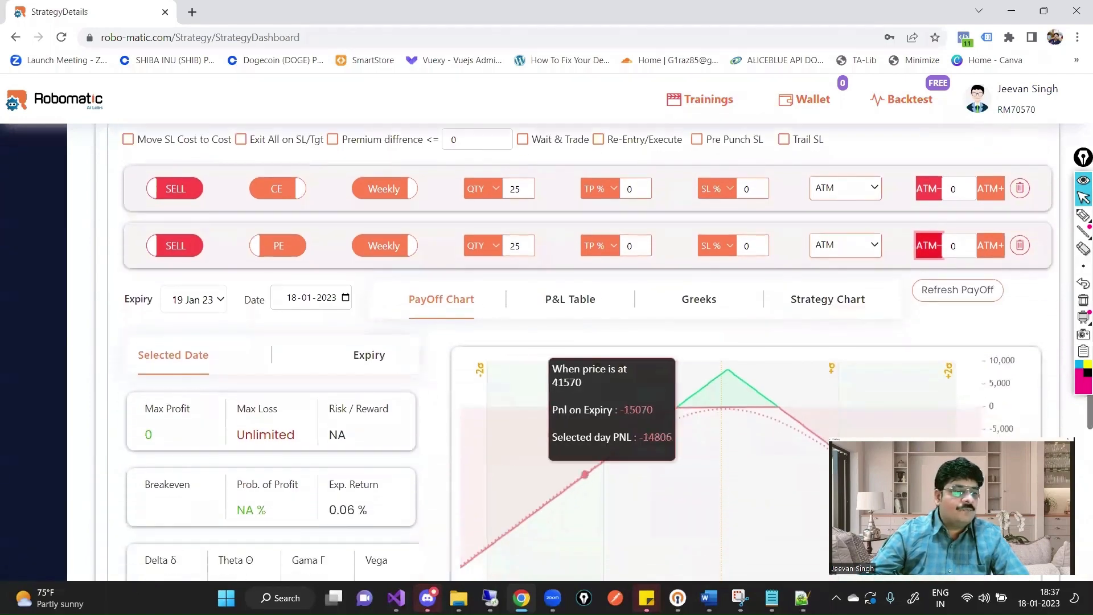
scroll(585, 474, down, 2)
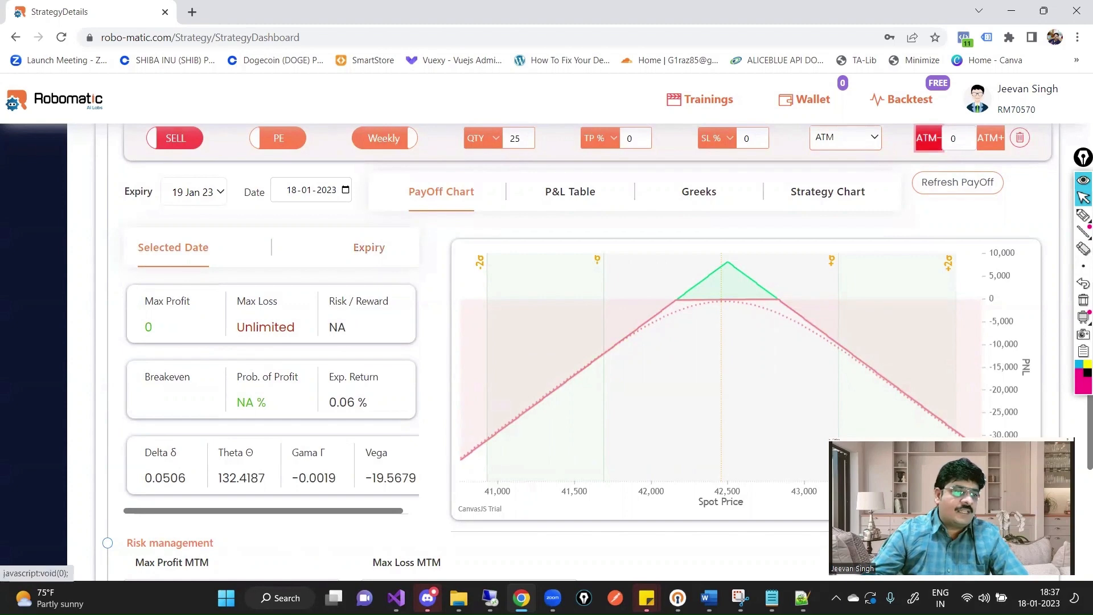
click(369, 247)
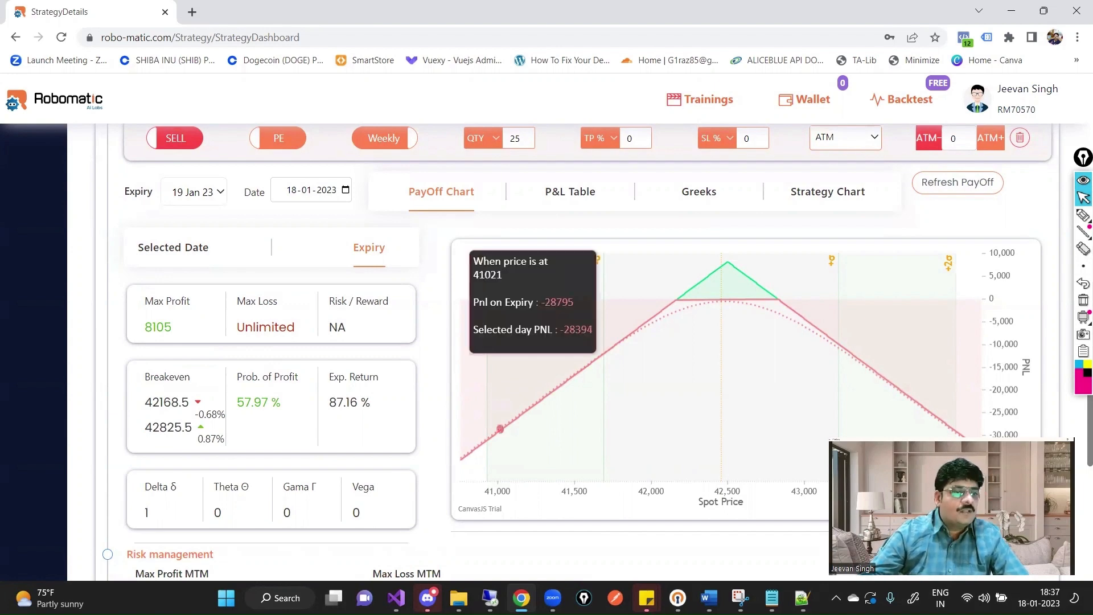
click(699, 192)
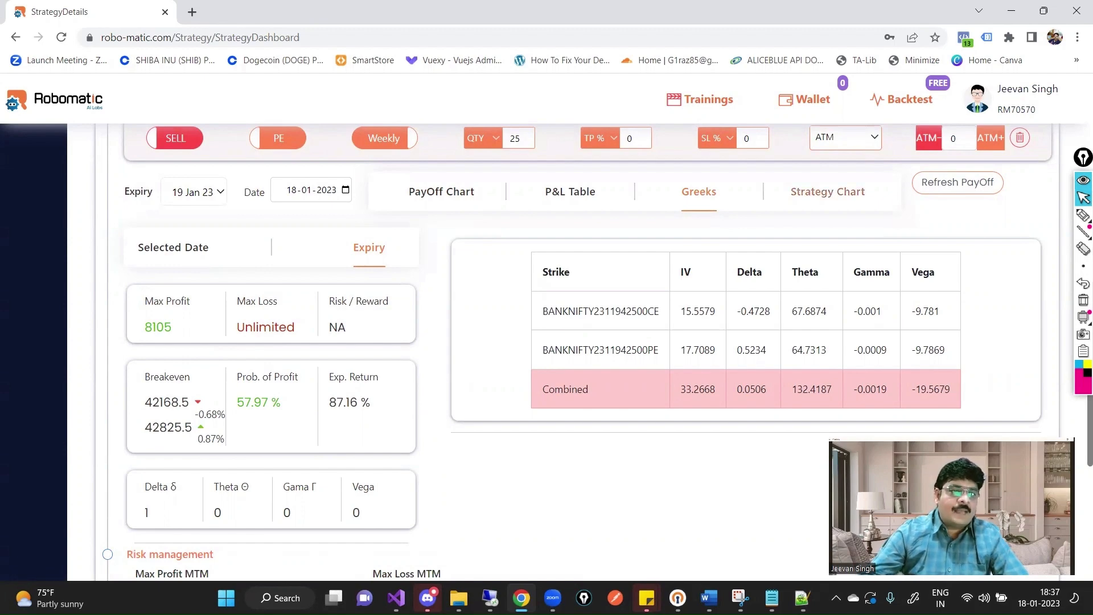
click(827, 192)
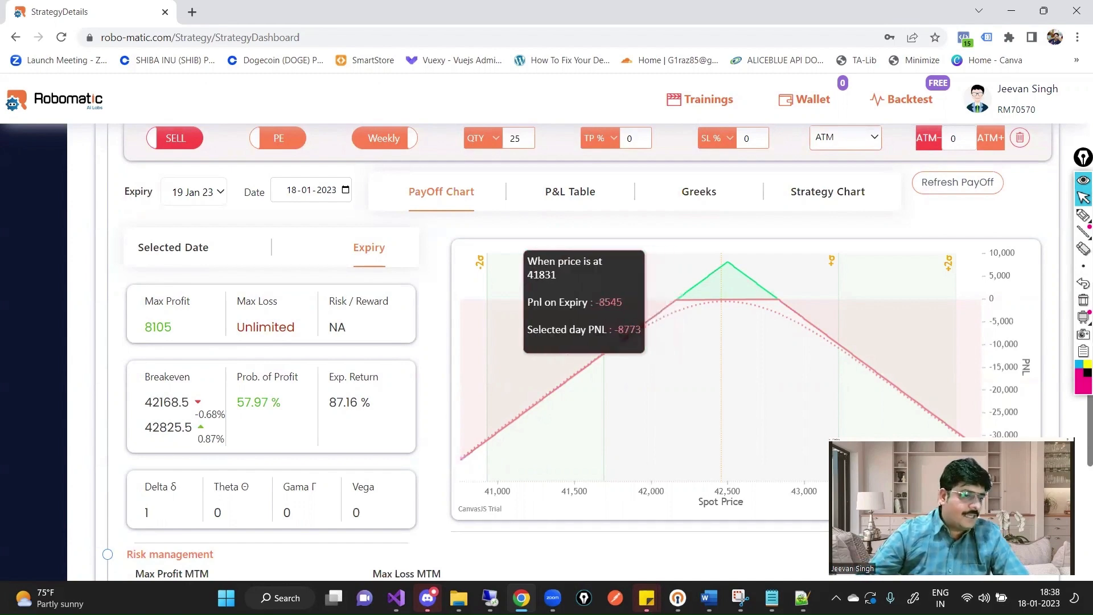
- Compare the payoff figures and both legs with the Max Profit MTM and Max Loss MTM fields under Risk management
scroll(569, 319, down, 3)
scroll(569, 341, down, 2)
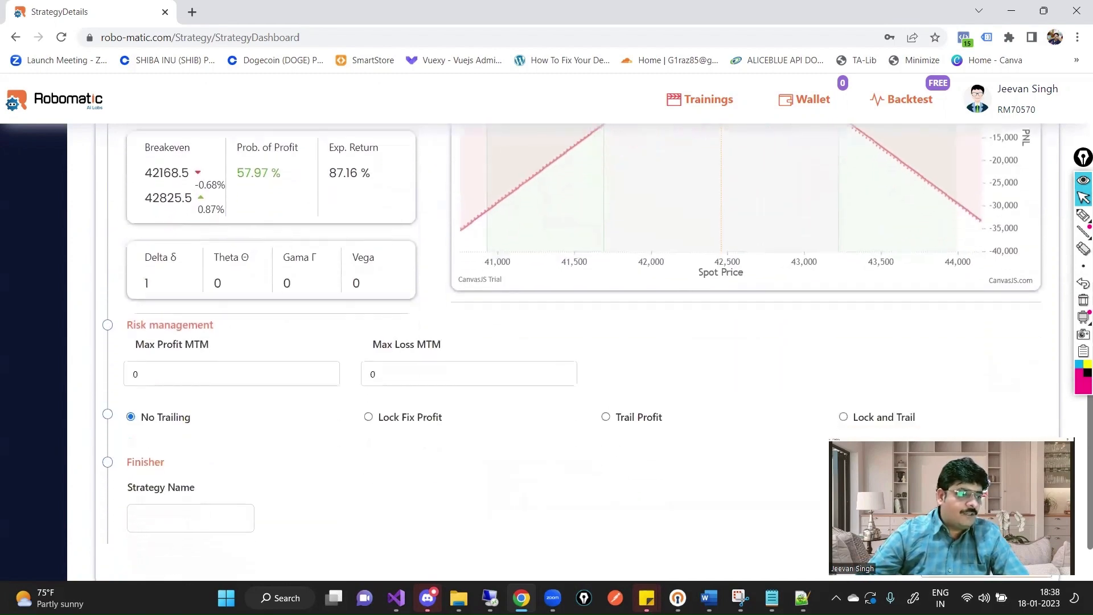
click(136, 361)
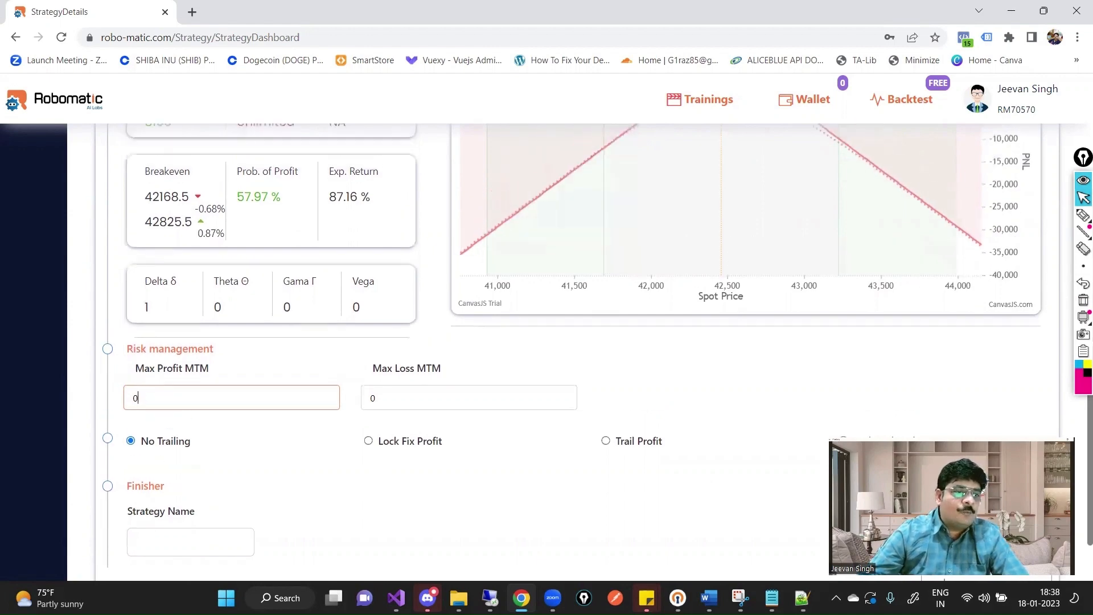
scroll(570, 342, up, 6)
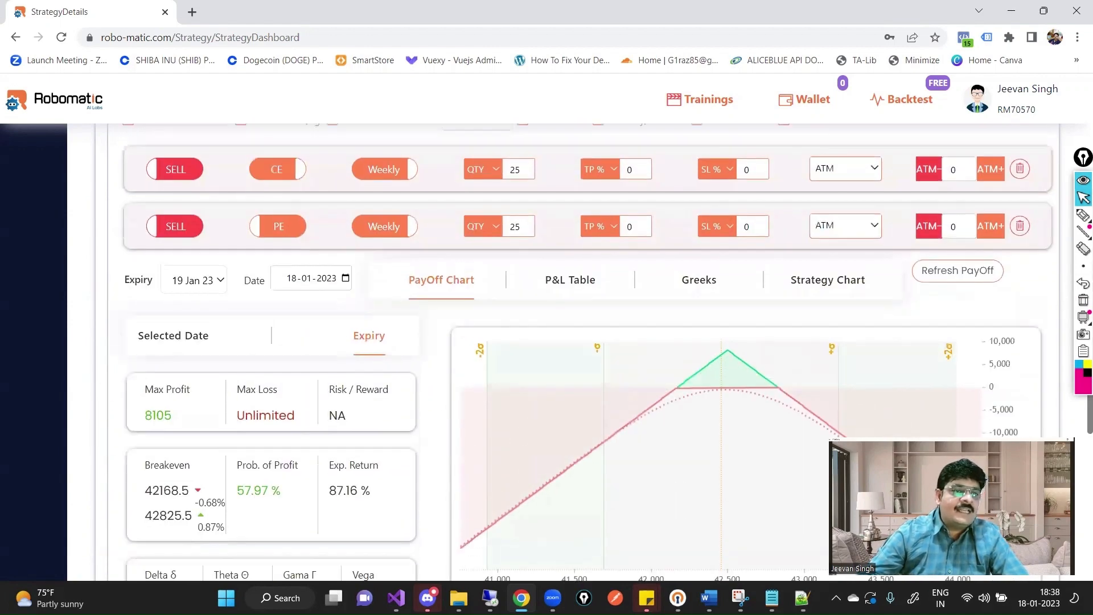
scroll(569, 370, down, 6)
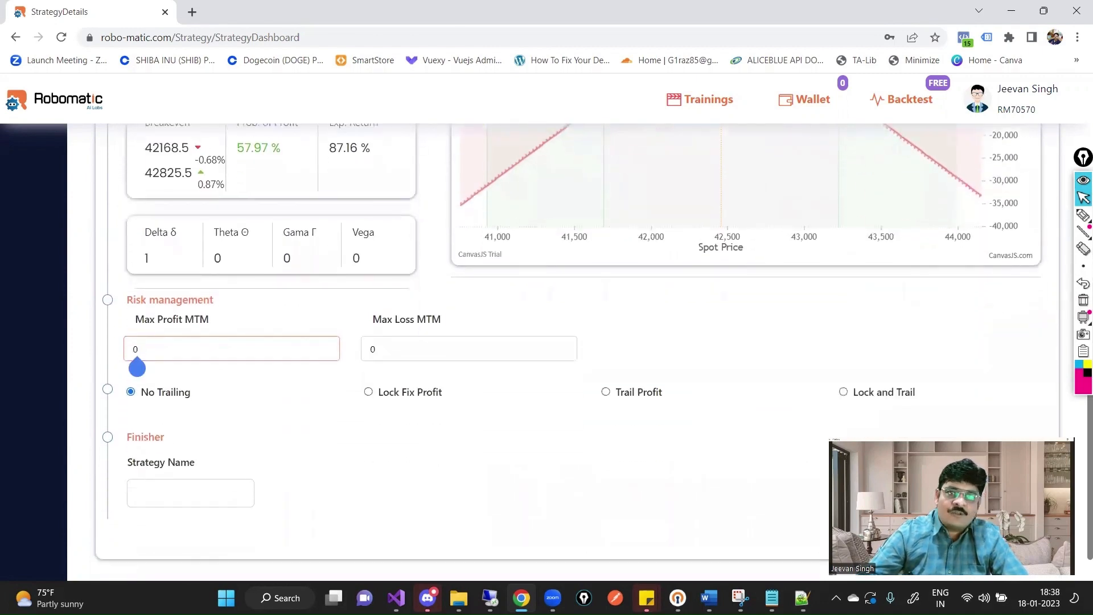
click(374, 356)
scroll(373, 365, up, 6)
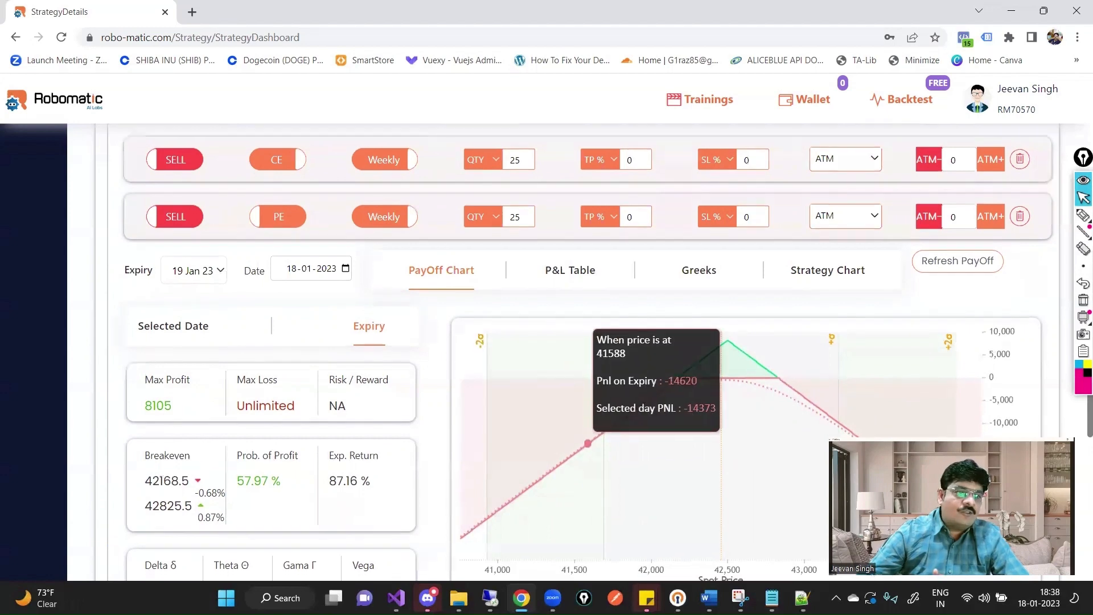
scroll(592, 444, down, 3)
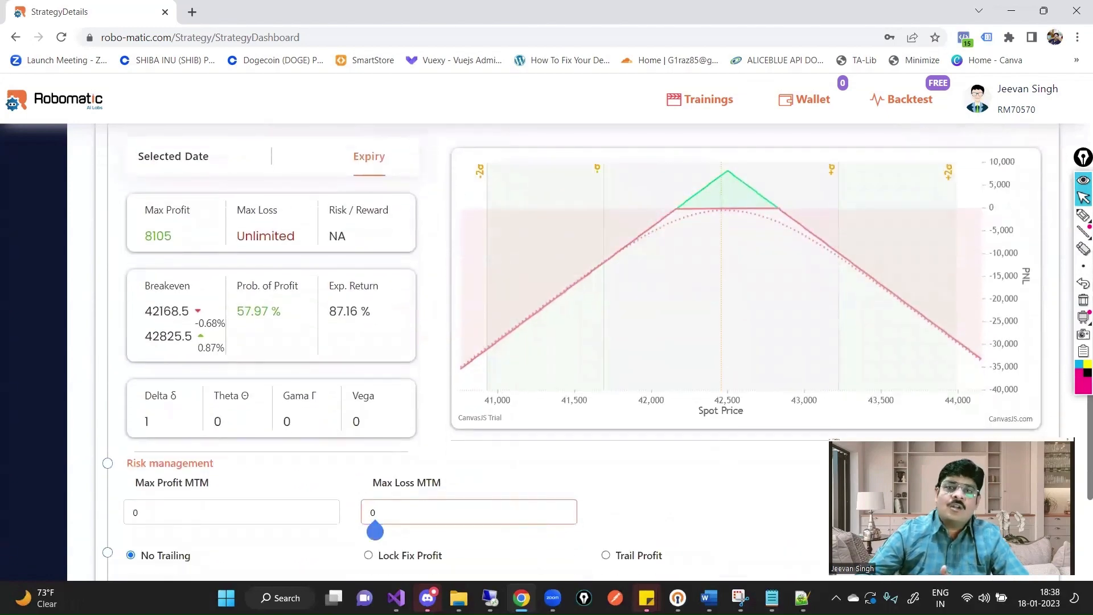
scroll(627, 341, up, 3)
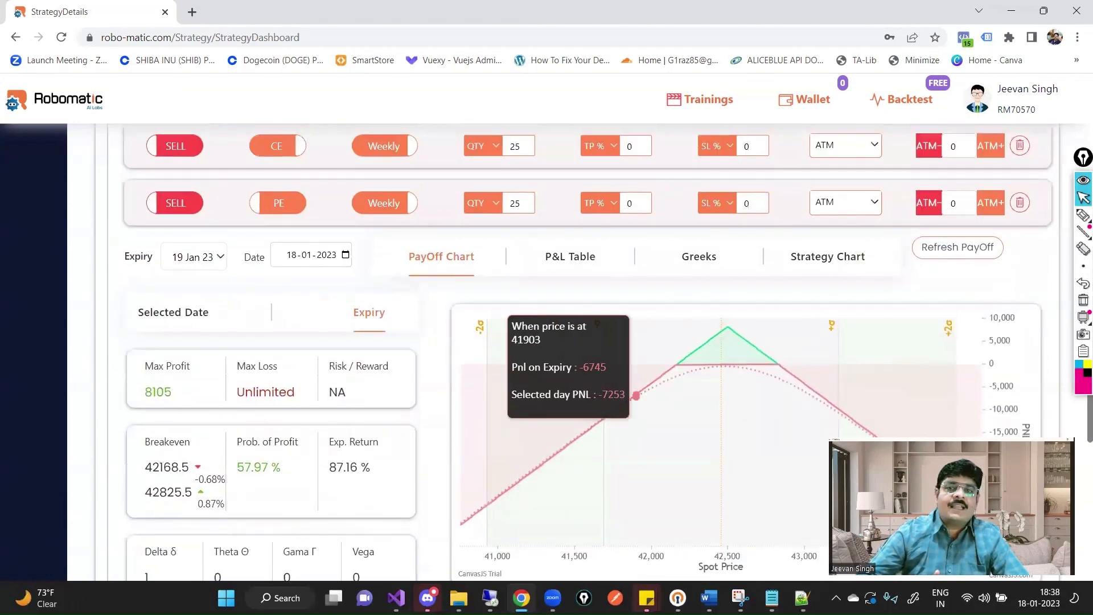
scroll(592, 399, down, 3)
click(373, 460)
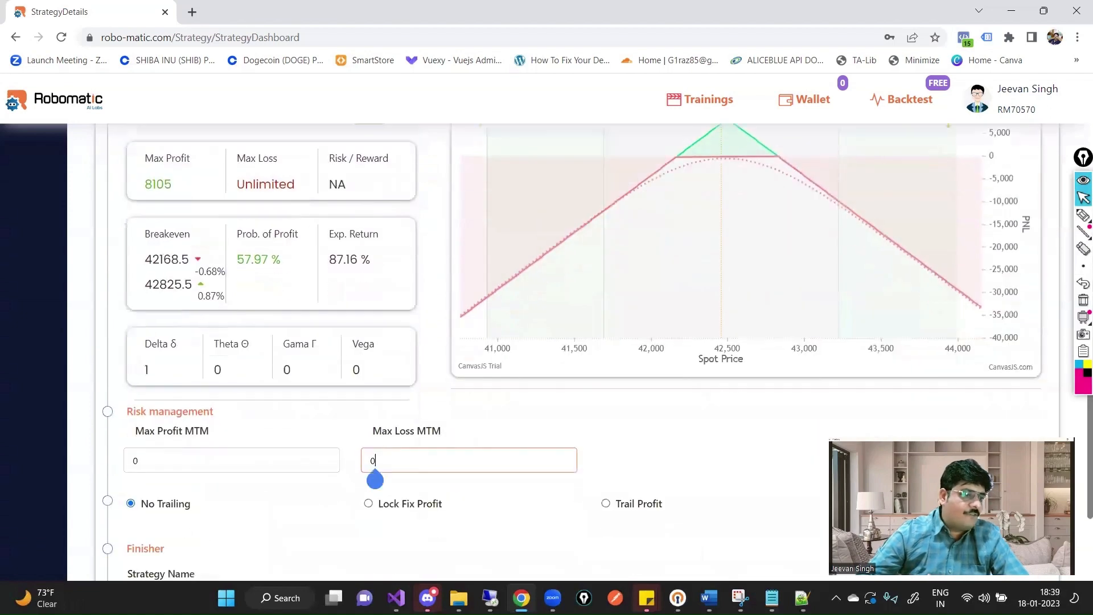
- Set the strategy's Max Profit MTM to 5000 and its Max Loss MTM to 1500
click(137, 460)
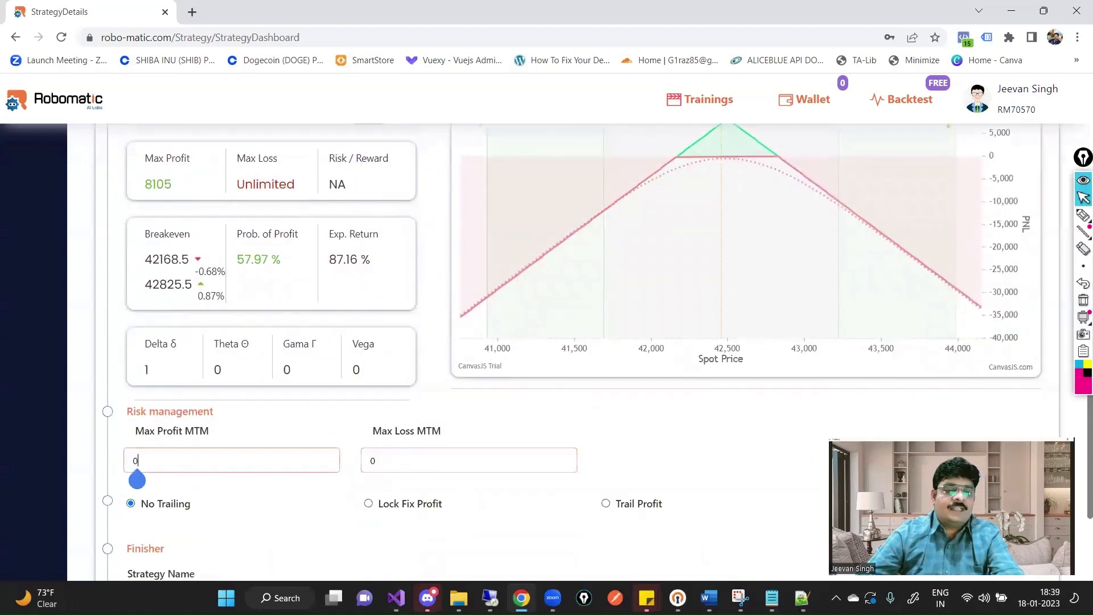
key(BackSpace)
text(5000)
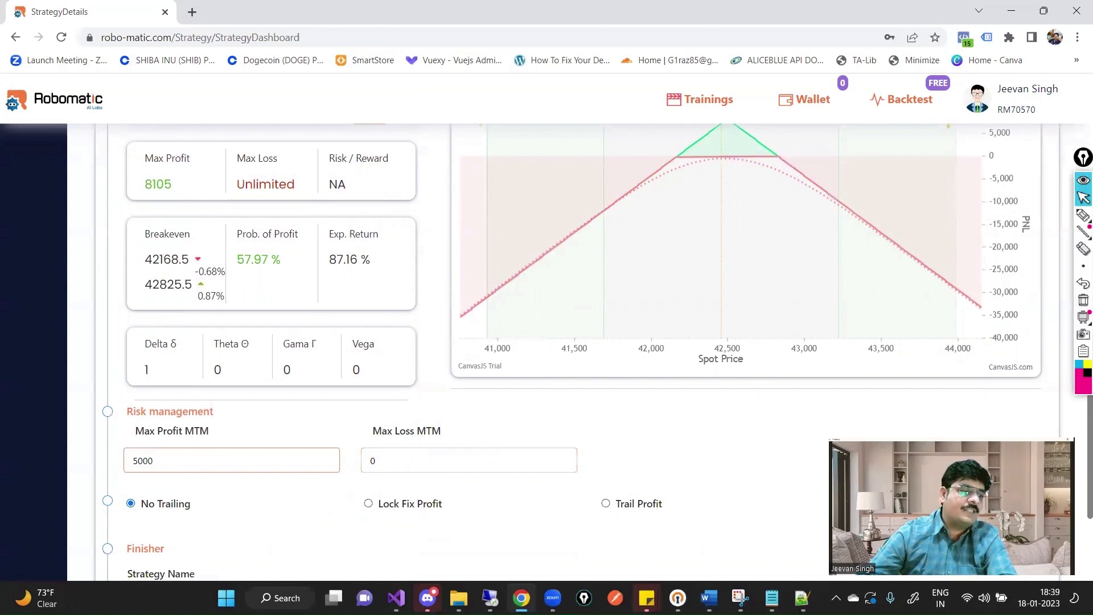
click(374, 460)
key(BackSpace)
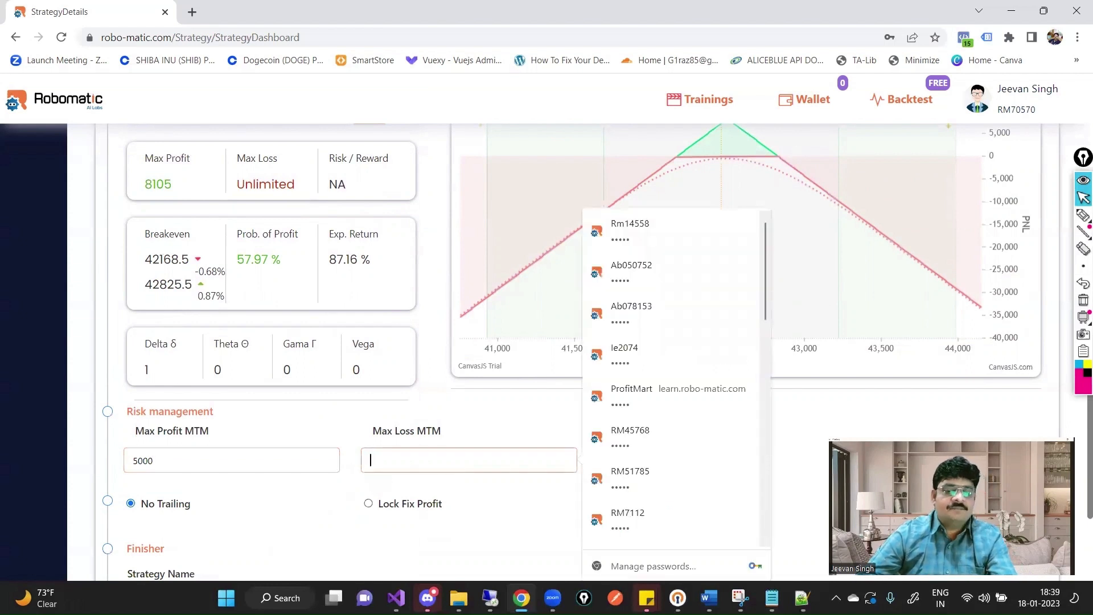
text(15000)
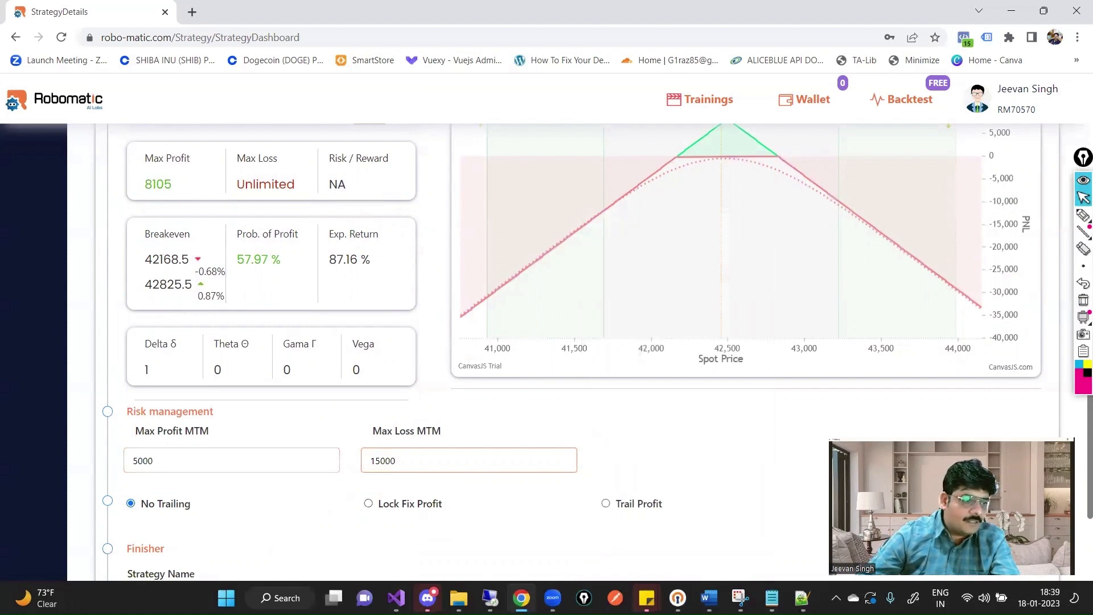
key(BackSpace)
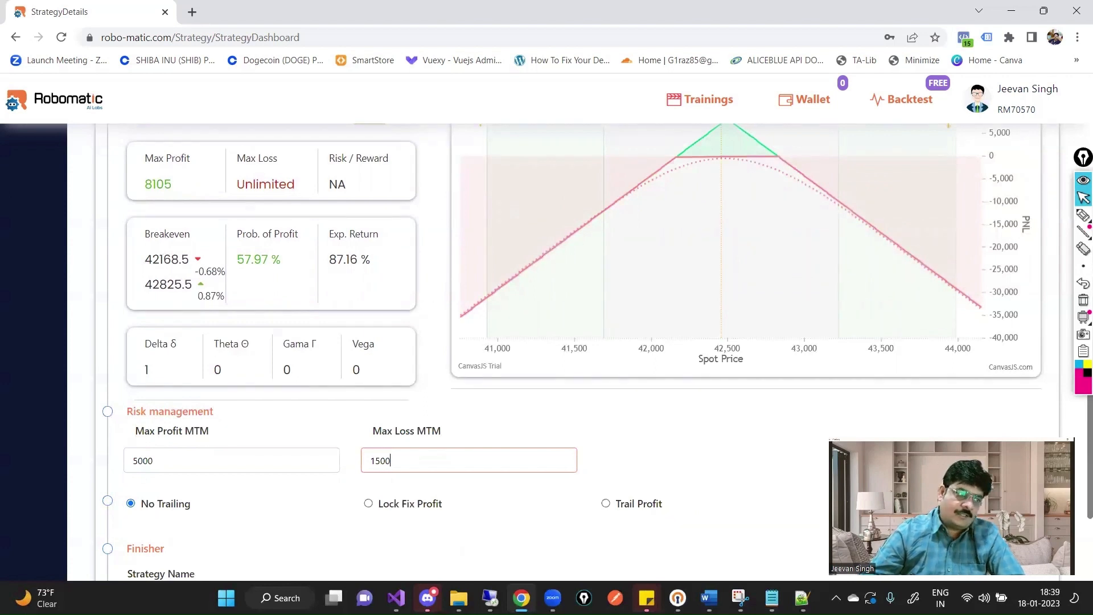
- Choose Lock Fix Profit, locking the profit at 1000 if it reaches 2000
scroll(546, 342, down, 2)
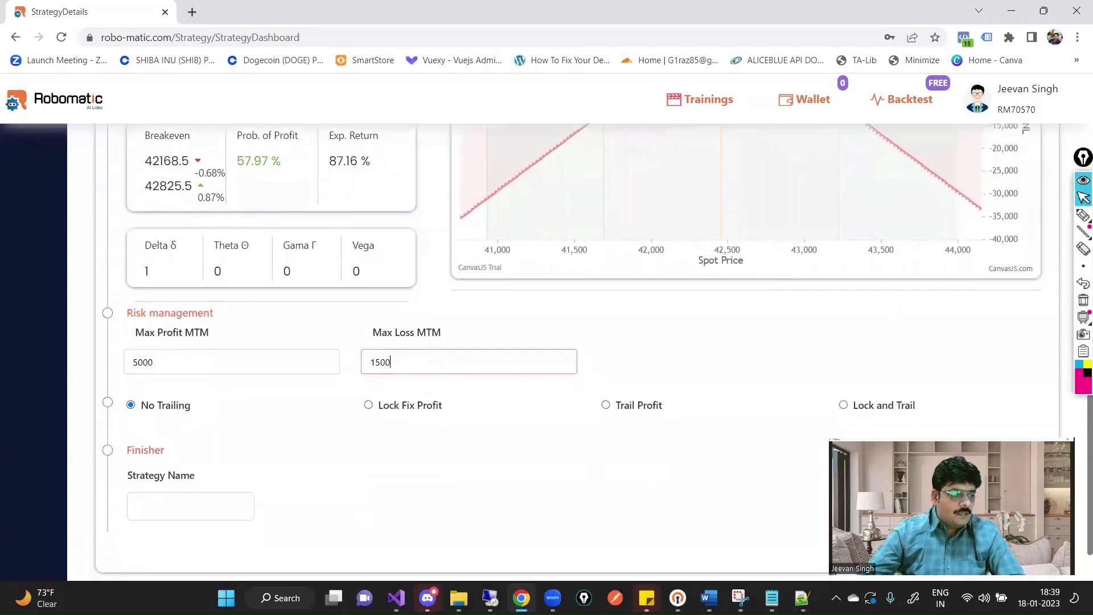
scroll(546, 342, down, 1)
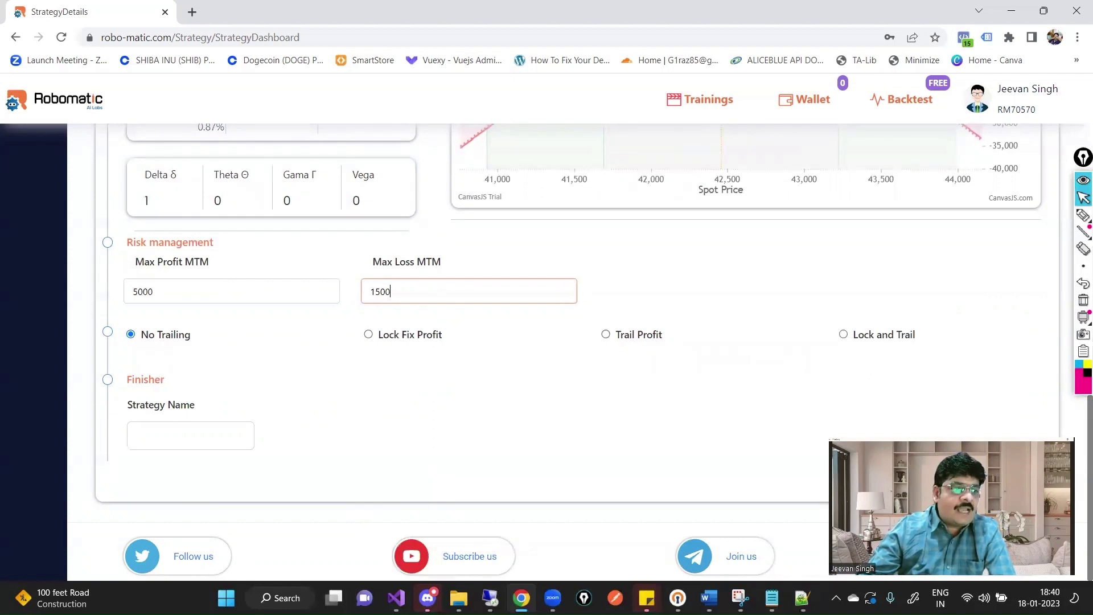
click(368, 335)
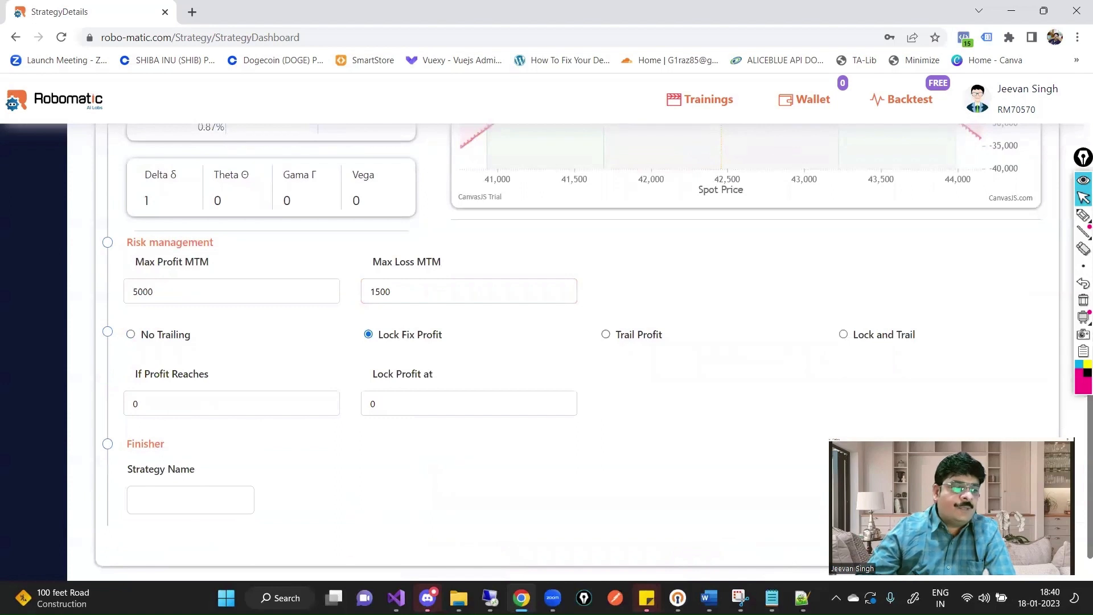
click(136, 404)
key(BackSpace)
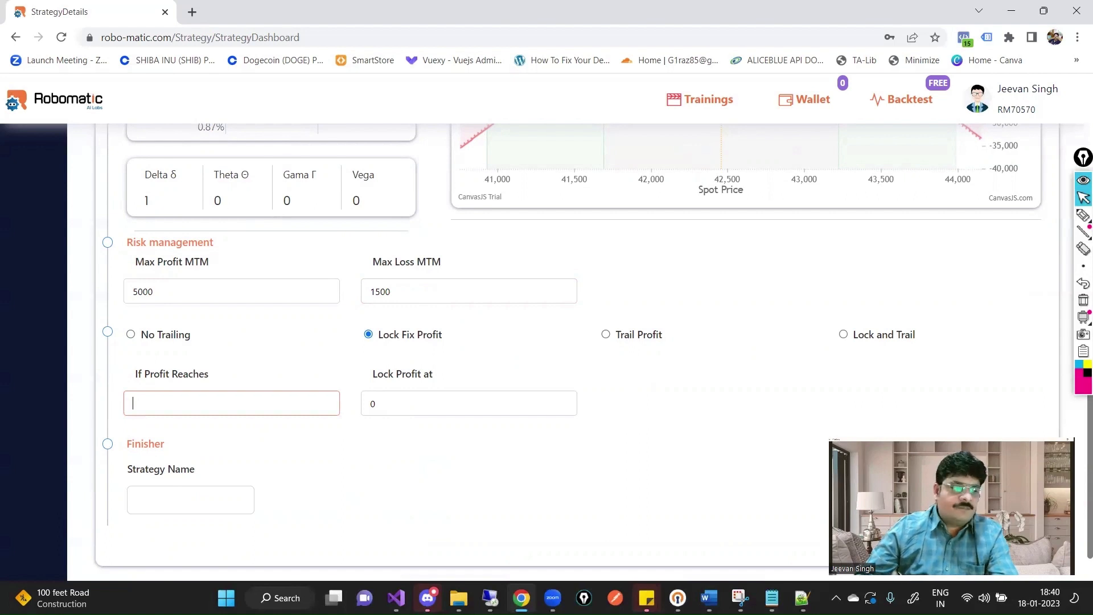
text(2000)
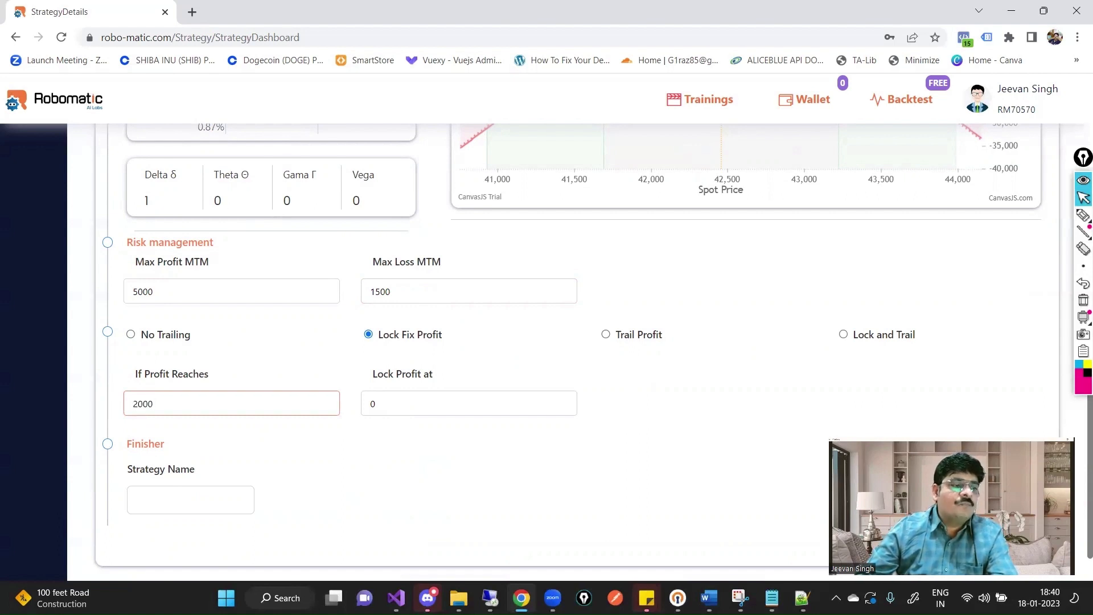
click(375, 404)
key(BackSpace)
text(1000)
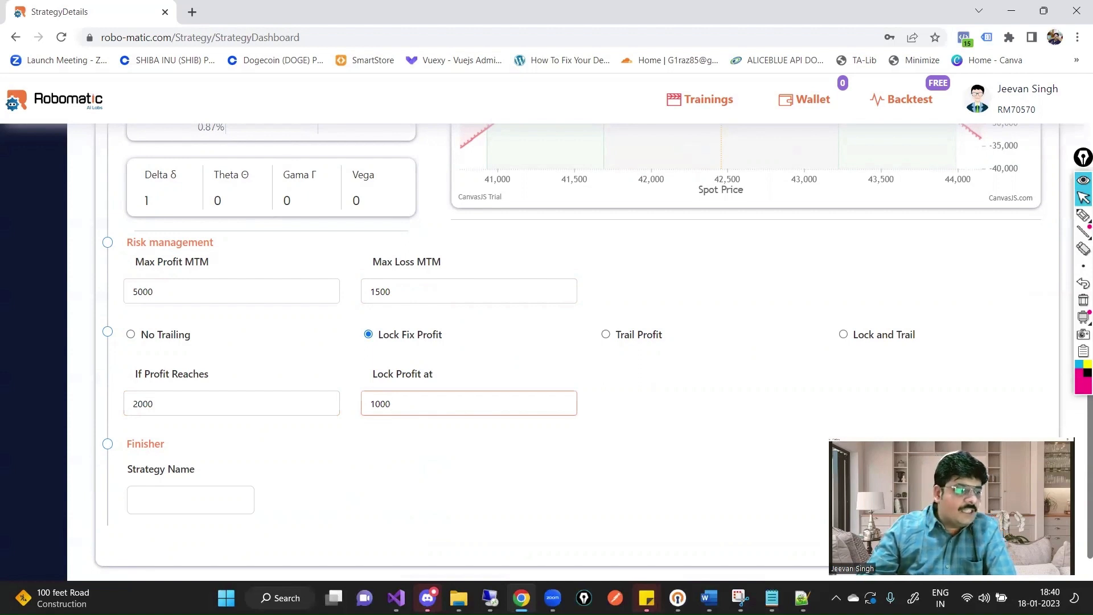
click(152, 404)
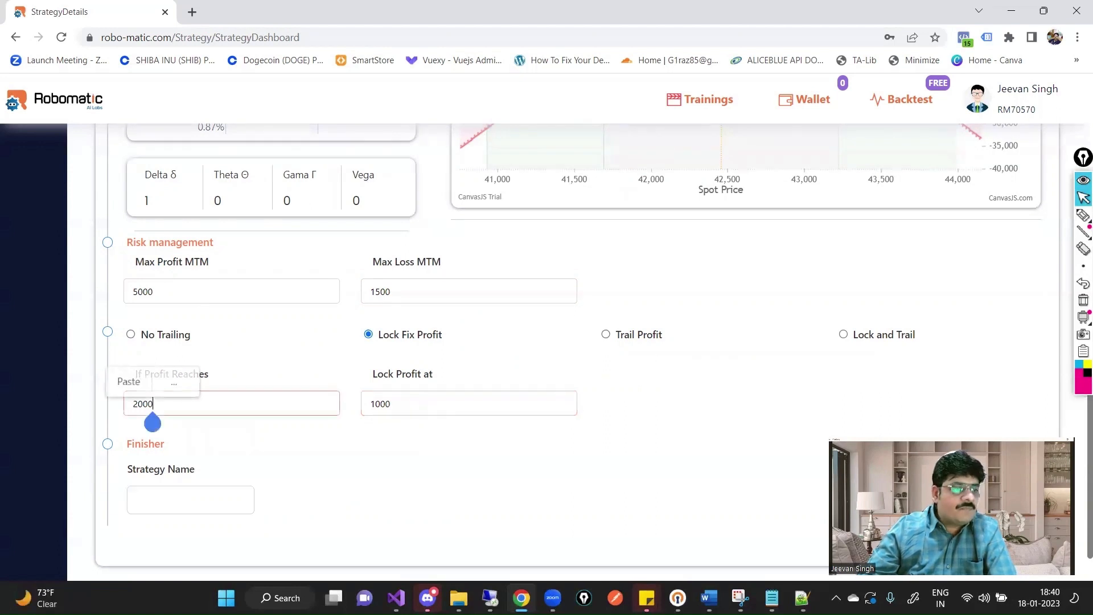
click(389, 404)
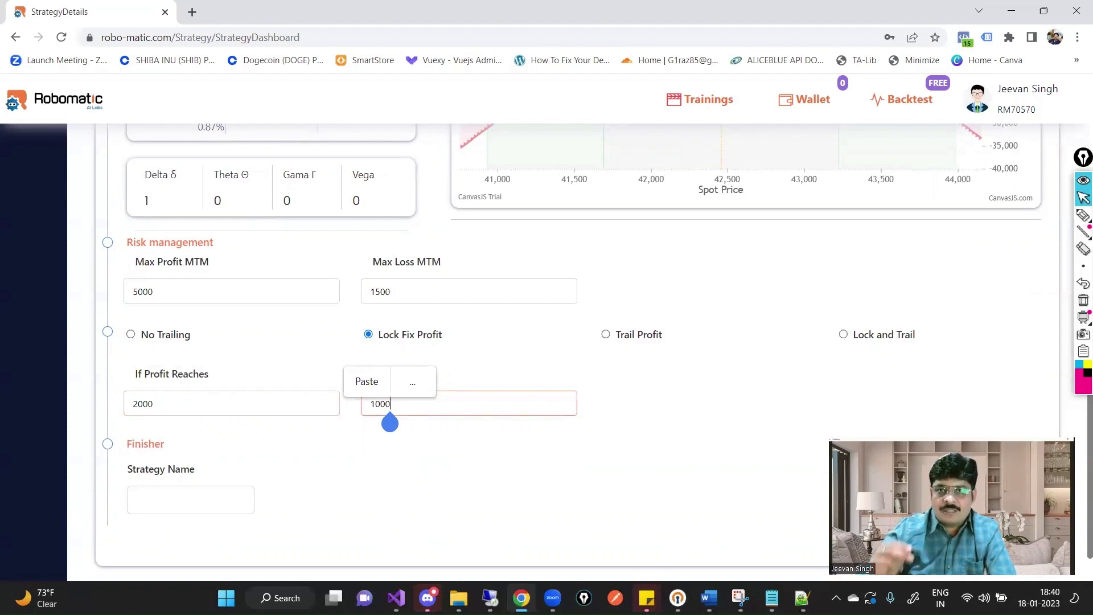
click(152, 404)
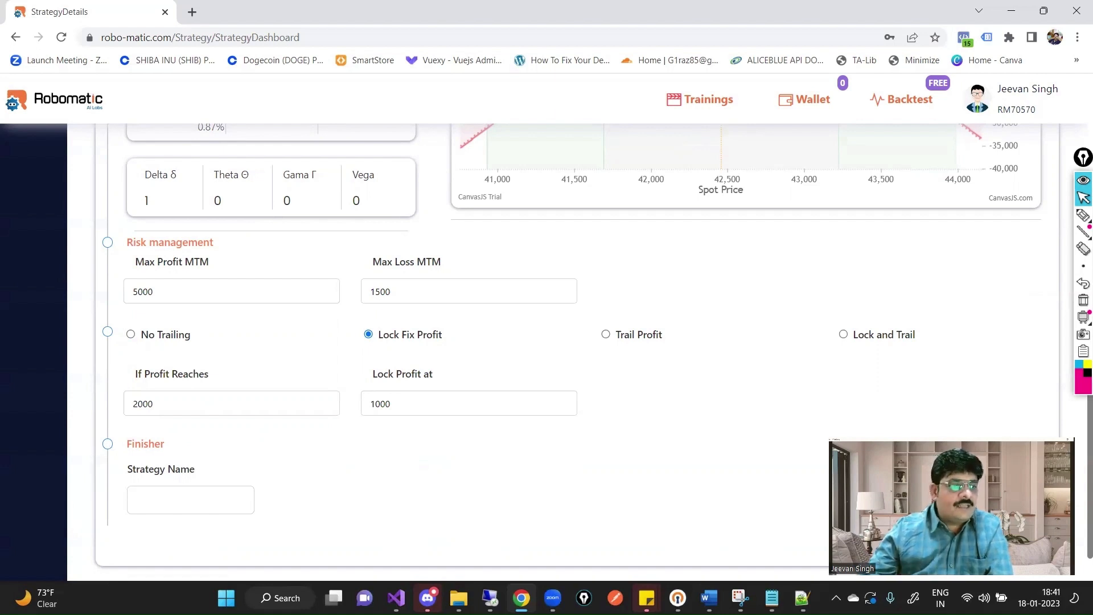
- Choose Trail Profit, trailing the profit by 100 on every increase of 500
click(605, 334)
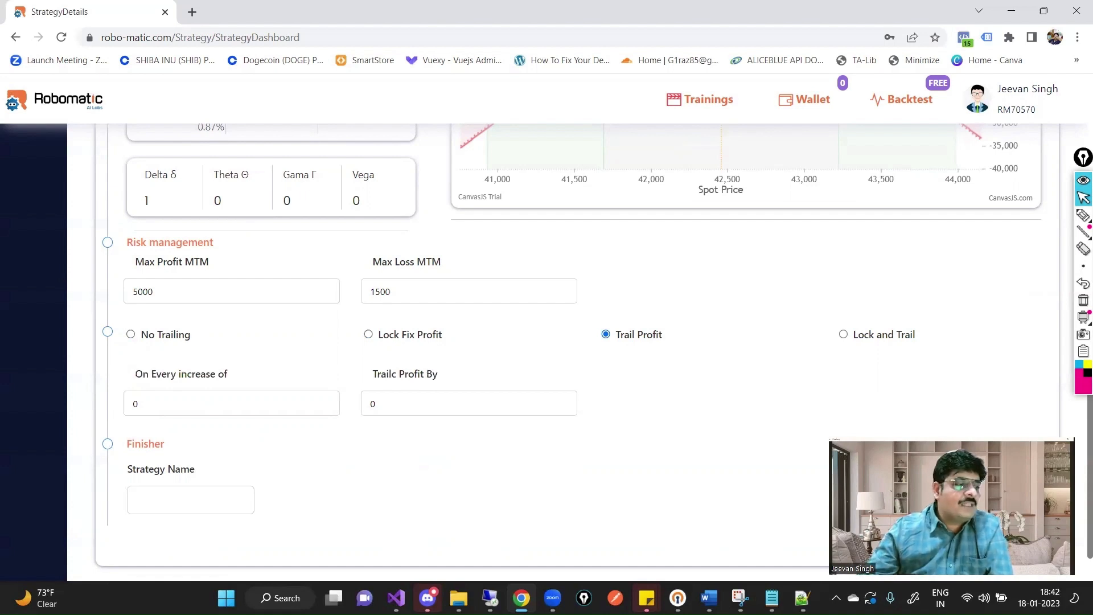
click(137, 410)
key(BackSpace)
text(5)
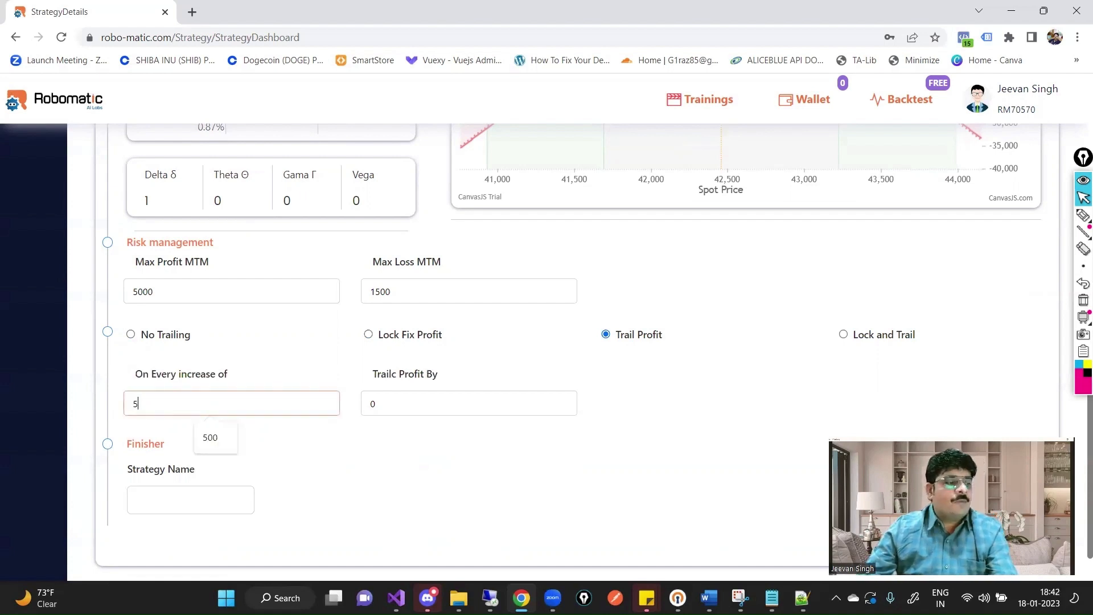
text(00)
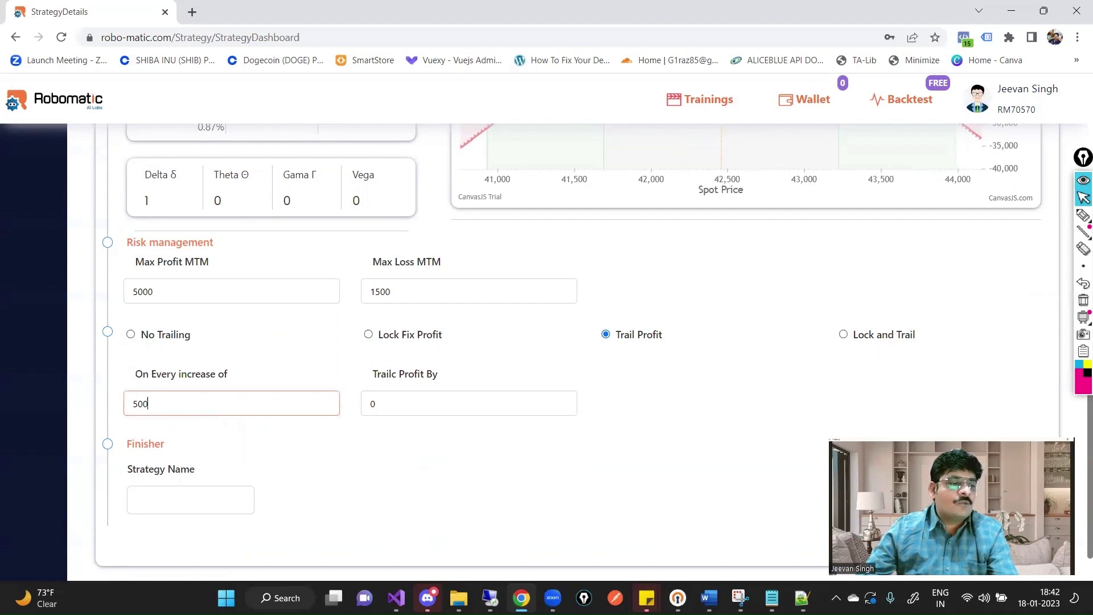
click(374, 412)
key(BackSpace)
text(100)
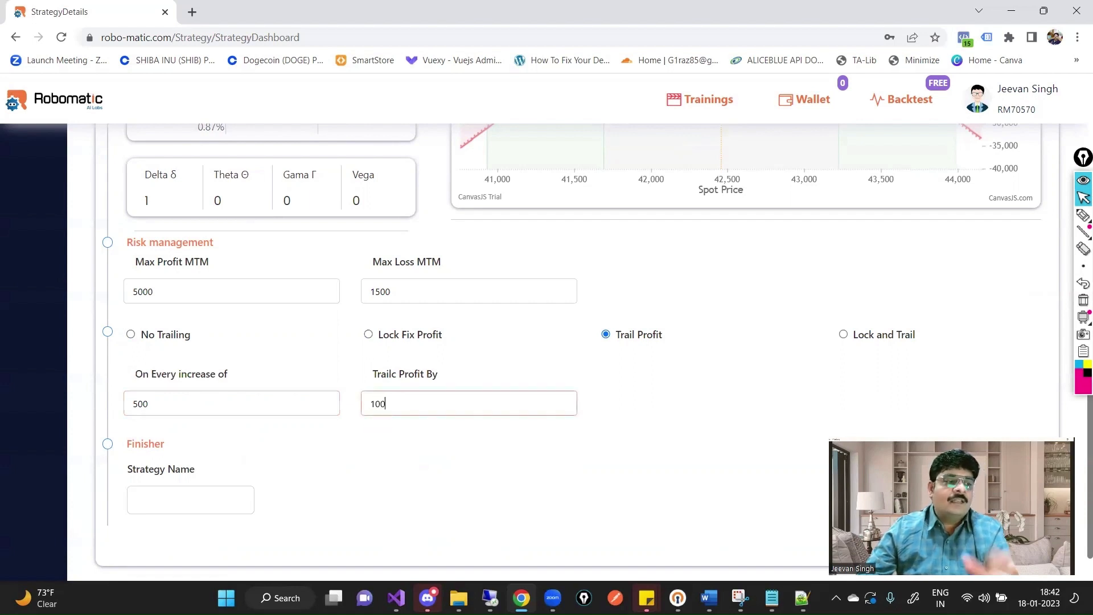
- Handwrite a trailing example over the page with the pen: 9:20 with an arrow, 9:25 – 500, and lock 100
click(1082, 216)
drag(445, 485, 574, 406)
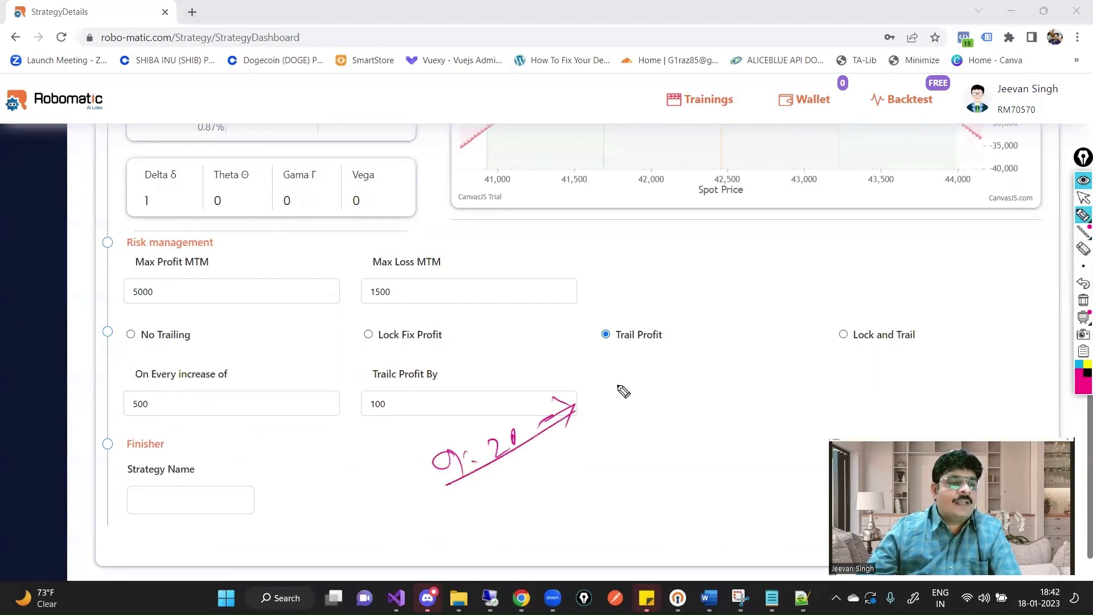
mouse_move(487, 496)
mouse_down()
mouse_move(484, 511)
mouse_move(520, 494)
mouse_up()
click(496, 495)
click(502, 499)
mouse_move(537, 475)
mouse_down()
mouse_move(532, 489)
mouse_move(582, 449)
mouse_up()
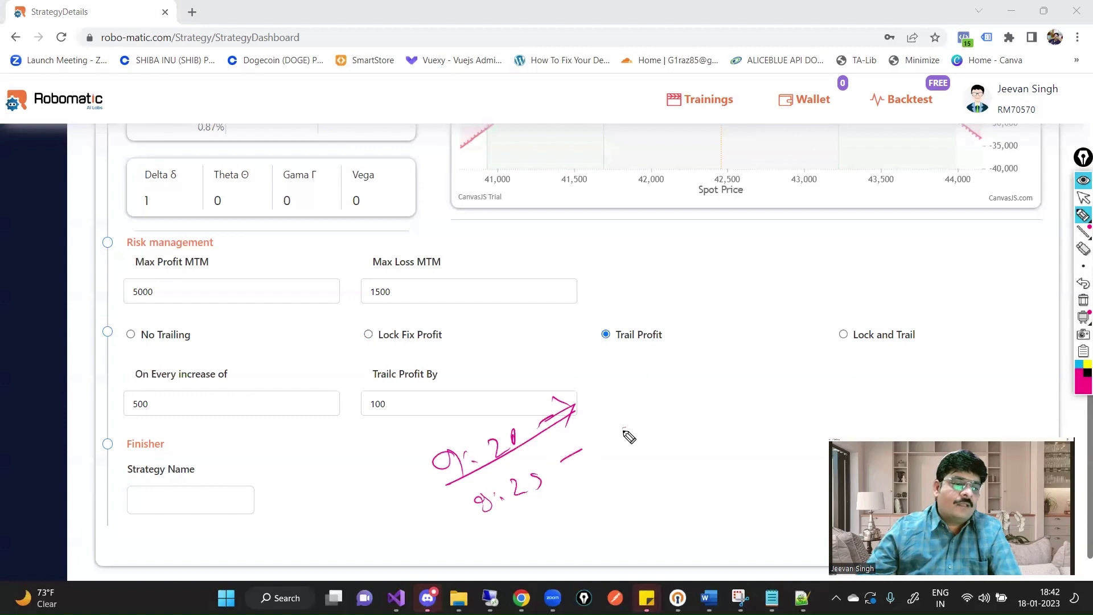
mouse_move(633, 426)
mouse_down()
mouse_move(624, 448)
mouse_move(663, 412)
mouse_move(654, 428)
mouse_up()
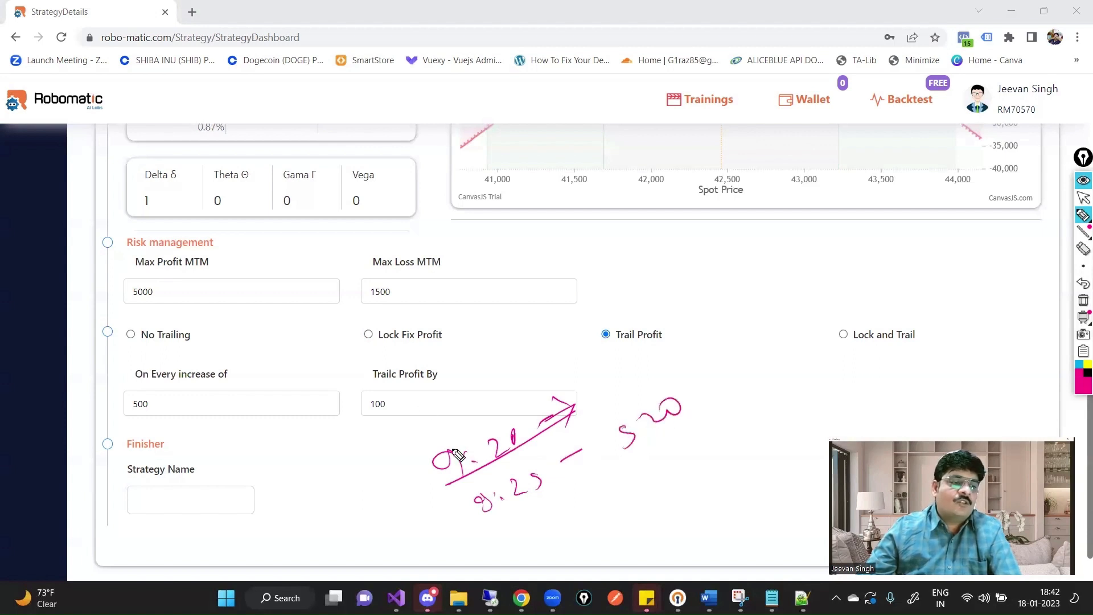
mouse_move(607, 480)
mouse_down()
mouse_move(626, 489)
mouse_move(625, 501)
mouse_move(637, 493)
mouse_up()
drag(650, 471, 689, 460)
mouse_move(701, 431)
mouse_down()
mouse_move(698, 445)
mouse_move(734, 416)
mouse_up()
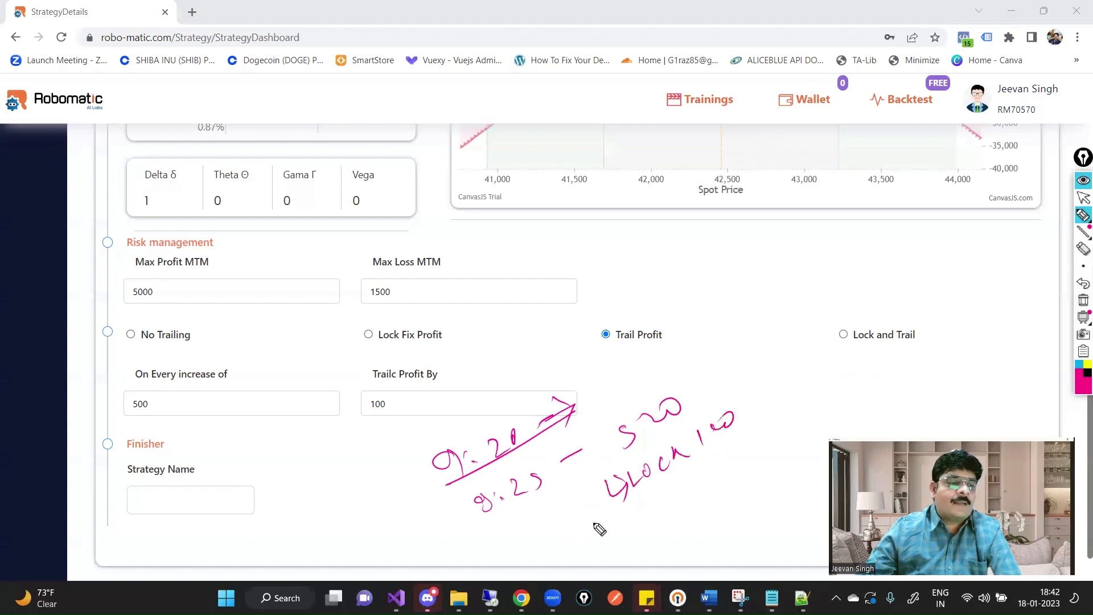
- Add 9:30 – 1000 and lock 200 to the handwritten example, circle the 200, and clear all pen marks
mouse_move(597, 530)
mouse_down()
mouse_move(593, 546)
mouse_move(632, 535)
mouse_up()
mouse_move(638, 521)
mouse_down()
mouse_move(681, 497)
mouse_move(711, 498)
mouse_move(748, 458)
mouse_up()
drag(764, 452, 766, 452)
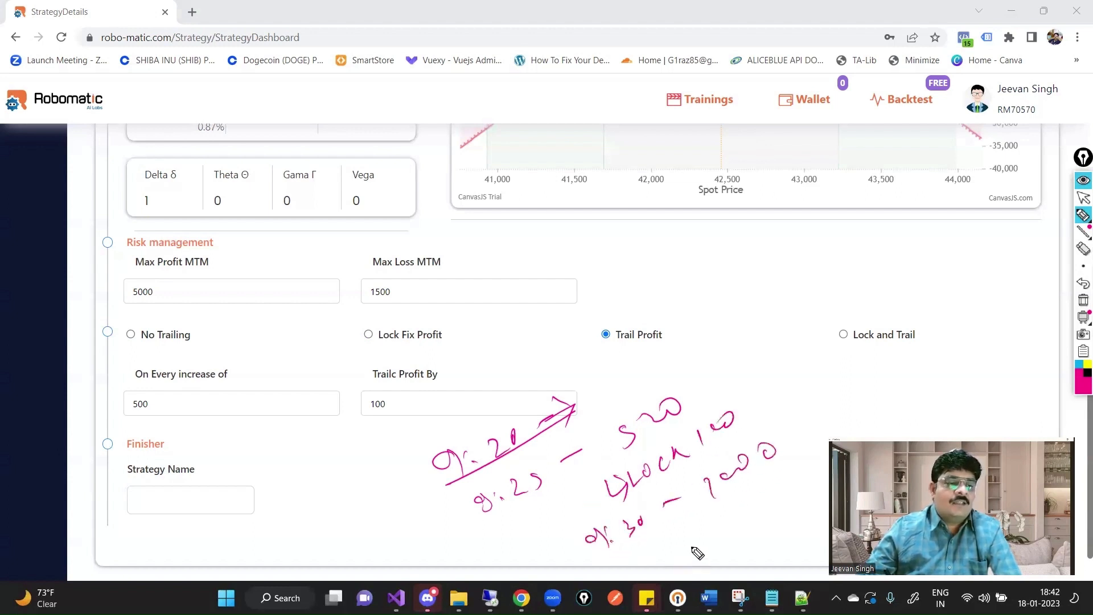
mouse_move(699, 533)
mouse_down()
mouse_move(707, 552)
mouse_move(753, 530)
mouse_move(804, 495)
mouse_move(811, 473)
mouse_up()
drag(775, 512, 828, 479)
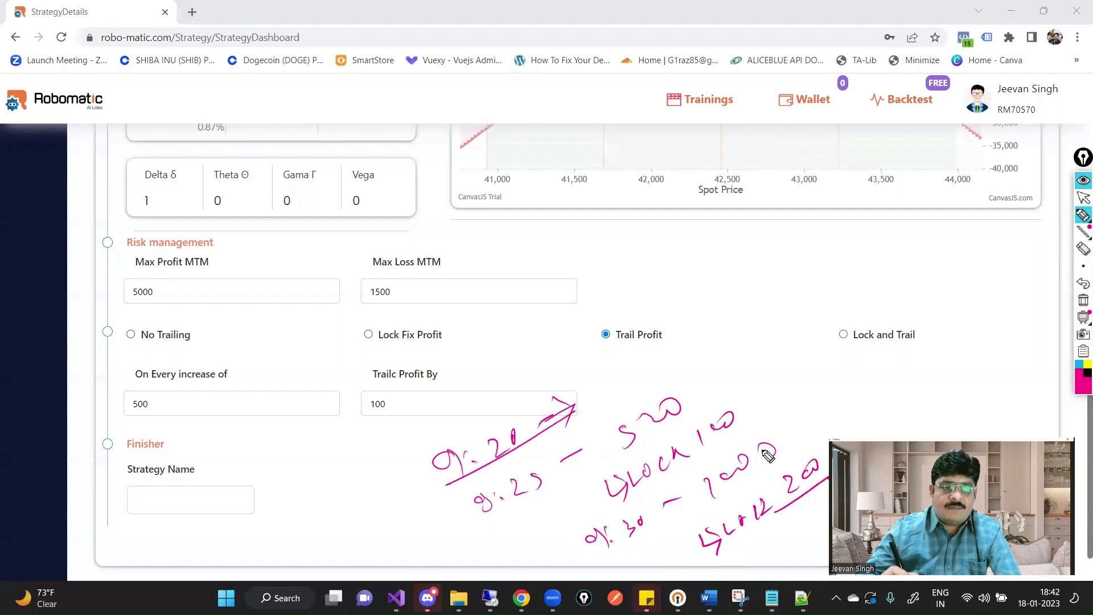
mouse_move(822, 458)
mouse_down()
mouse_move(777, 450)
mouse_move(820, 501)
mouse_up()
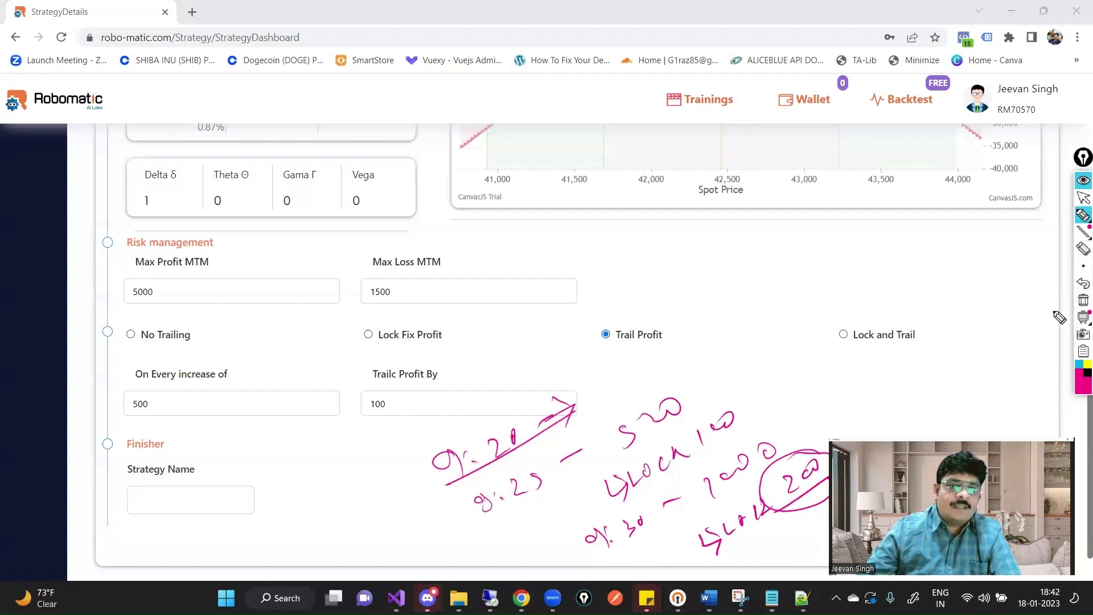
click(1082, 302)
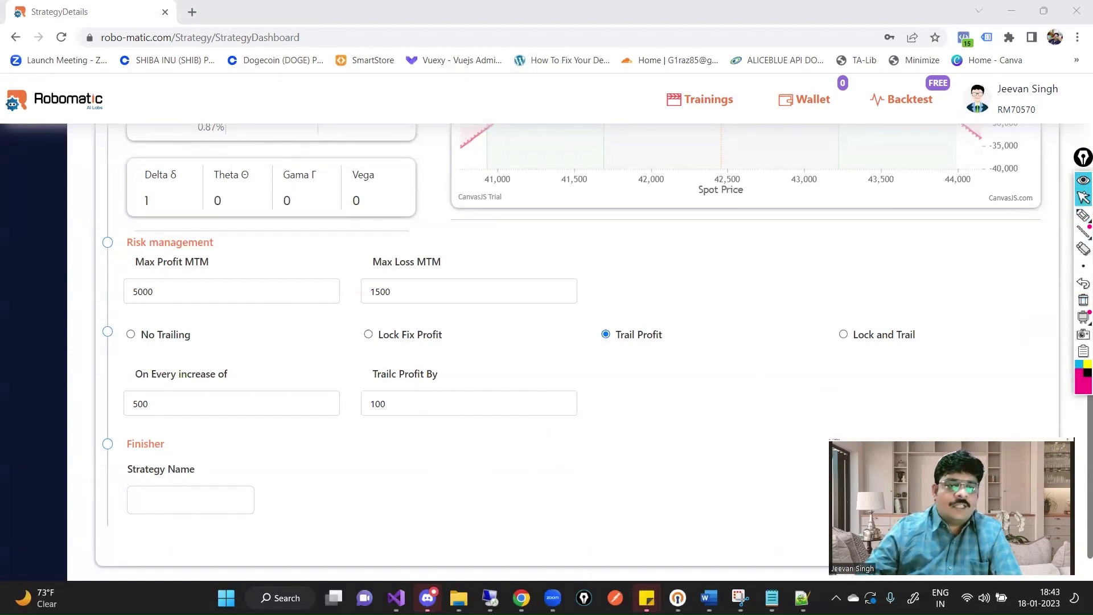
- Choose Lock and Trail, locking the profit at 2000 if it reaches 5000
click(843, 334)
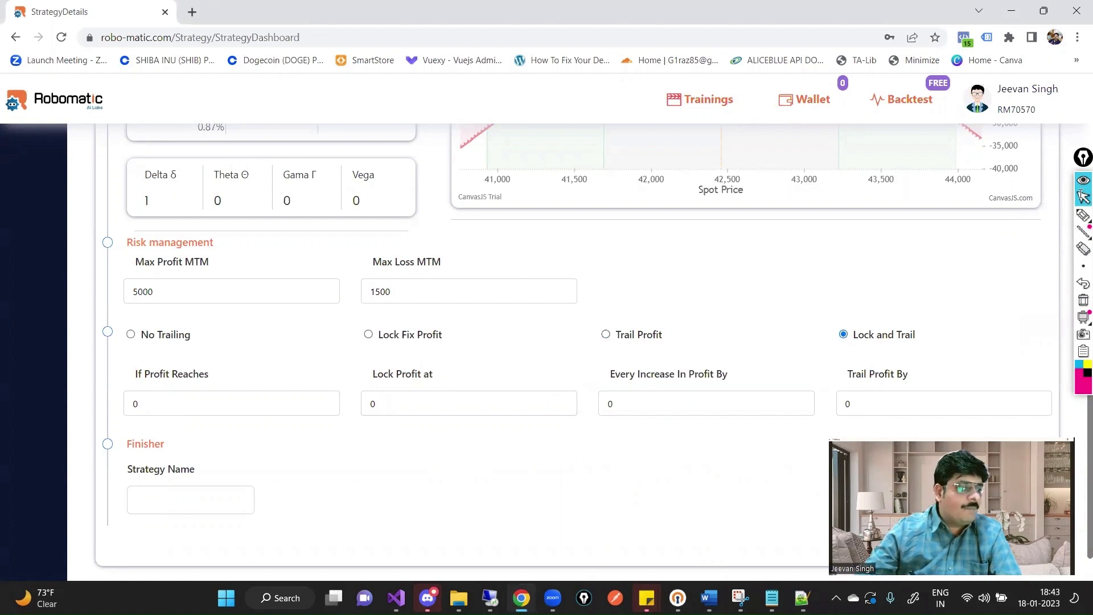
click(136, 404)
text(5000)
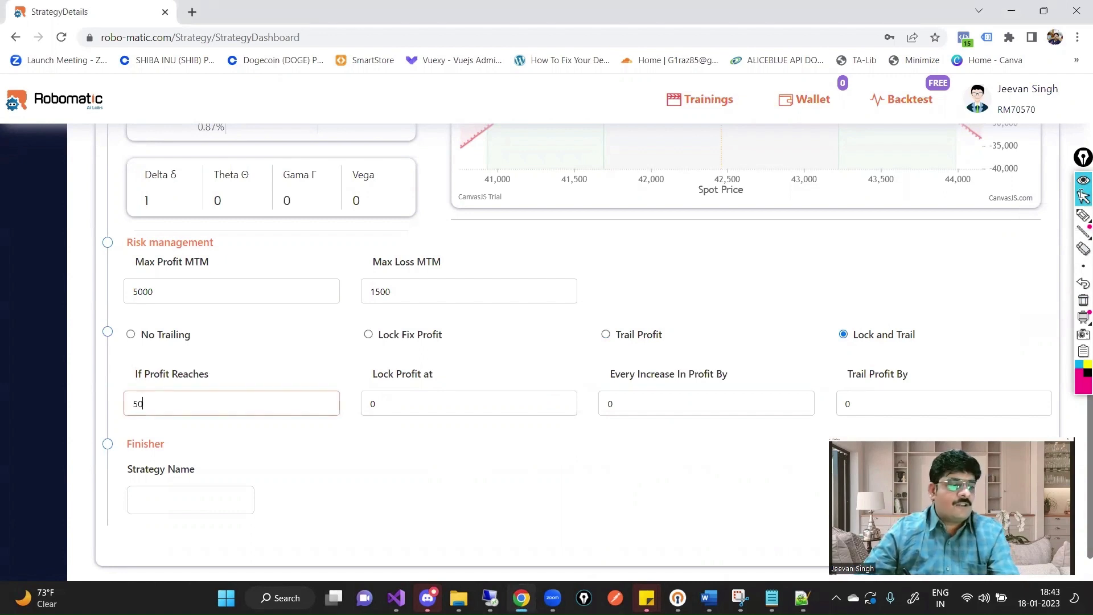
key(Tab)
key(BackSpace)
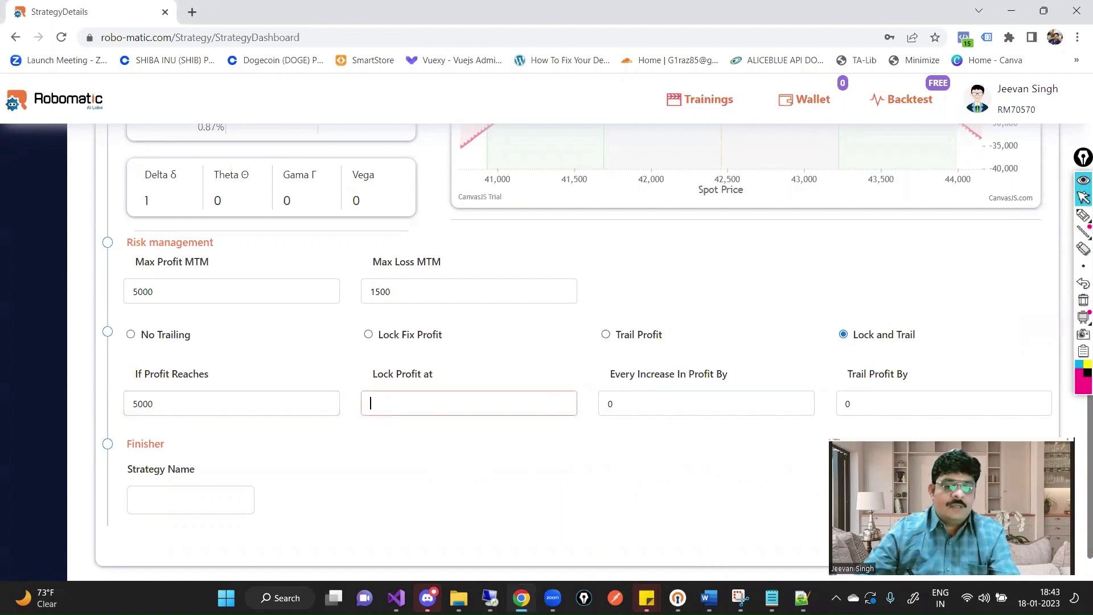
text(2000)
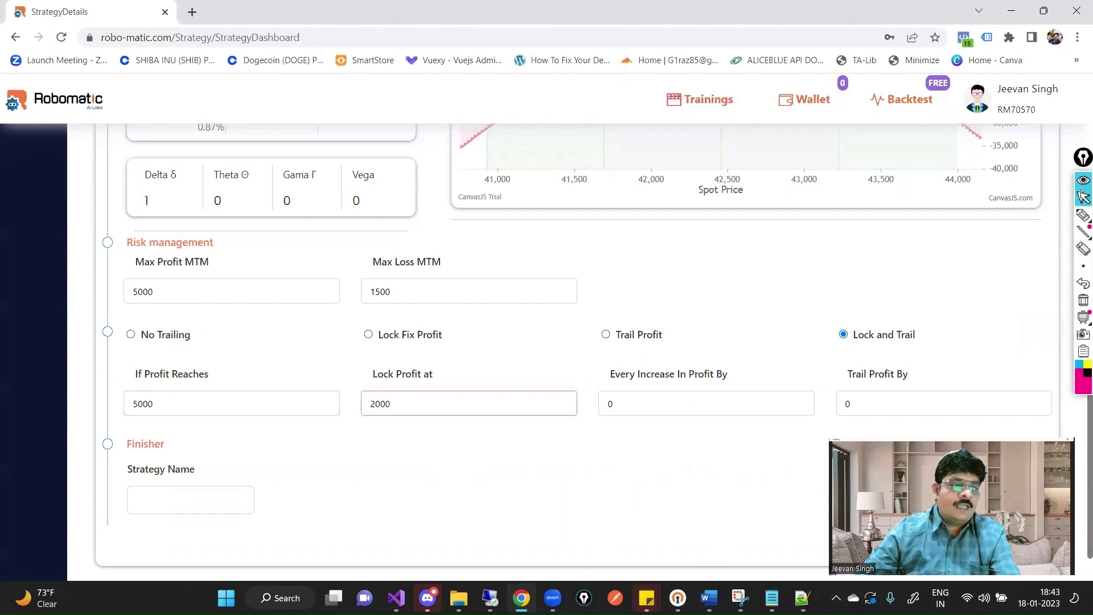
- Set Lock and Trail to trail the profit by 100 on every 500 increase in profit
click(611, 416)
key(BackSpace)
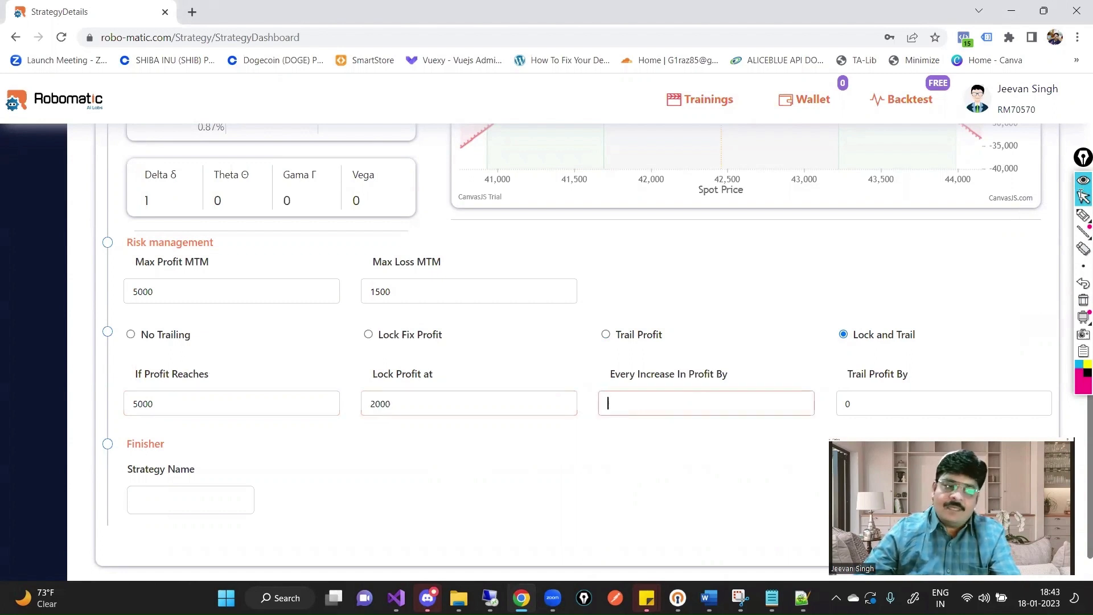
text(500)
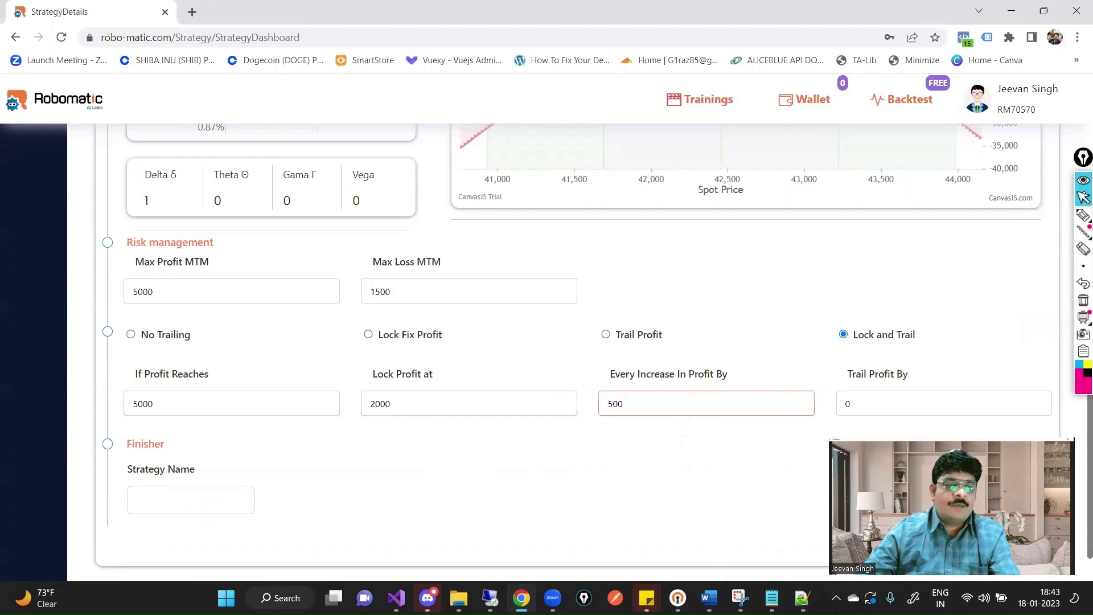
click(850, 413)
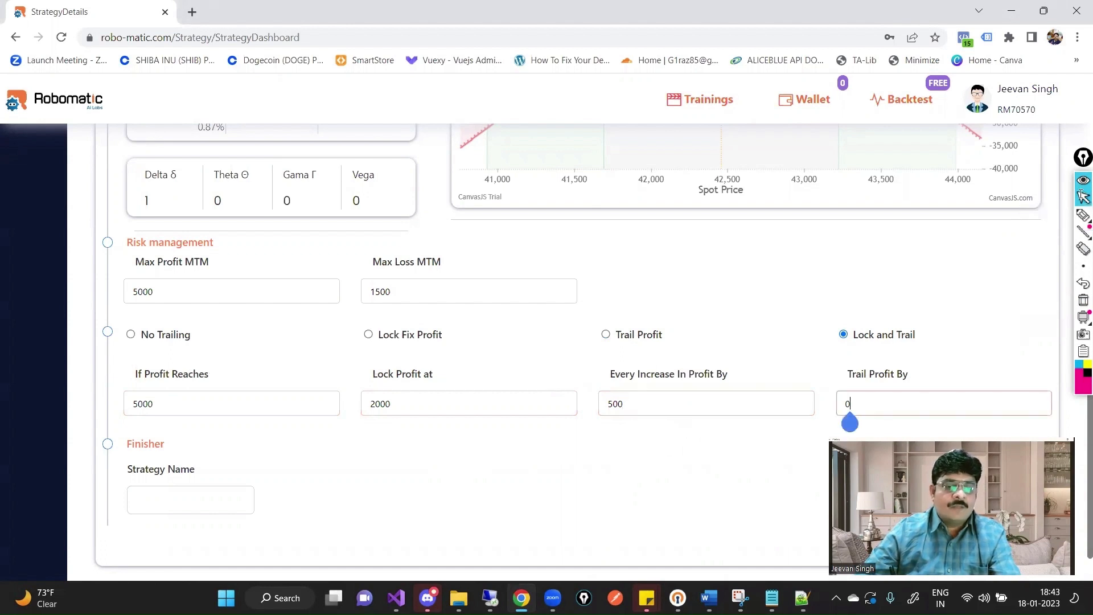
key(BackSpace)
text(100)
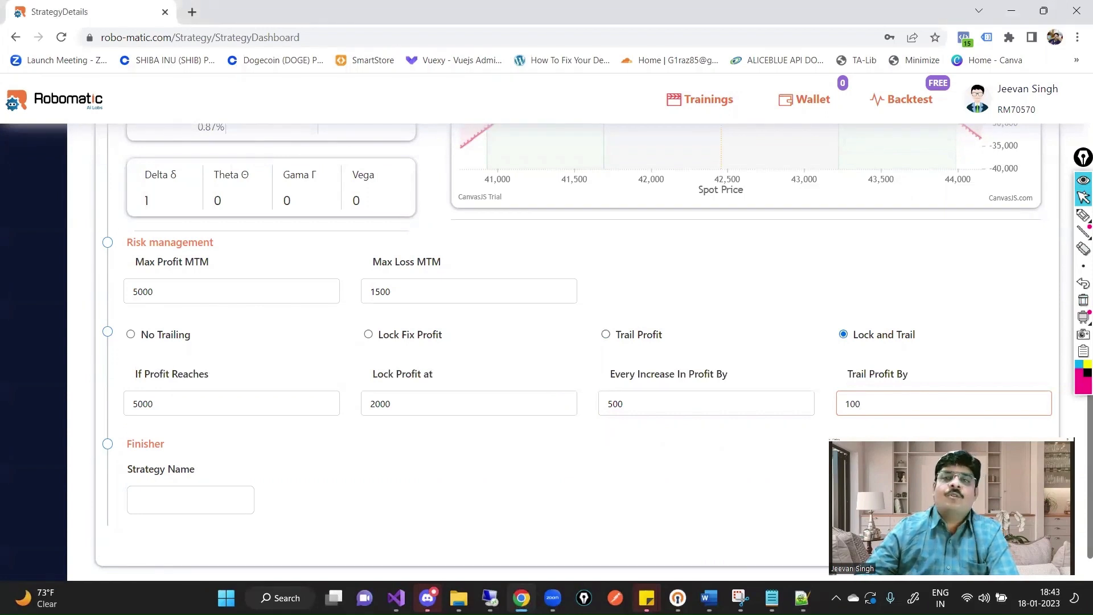
- Go back through the Trail Profit and Lock Fix Profit options and set the strategy to No Trailing
click(606, 334)
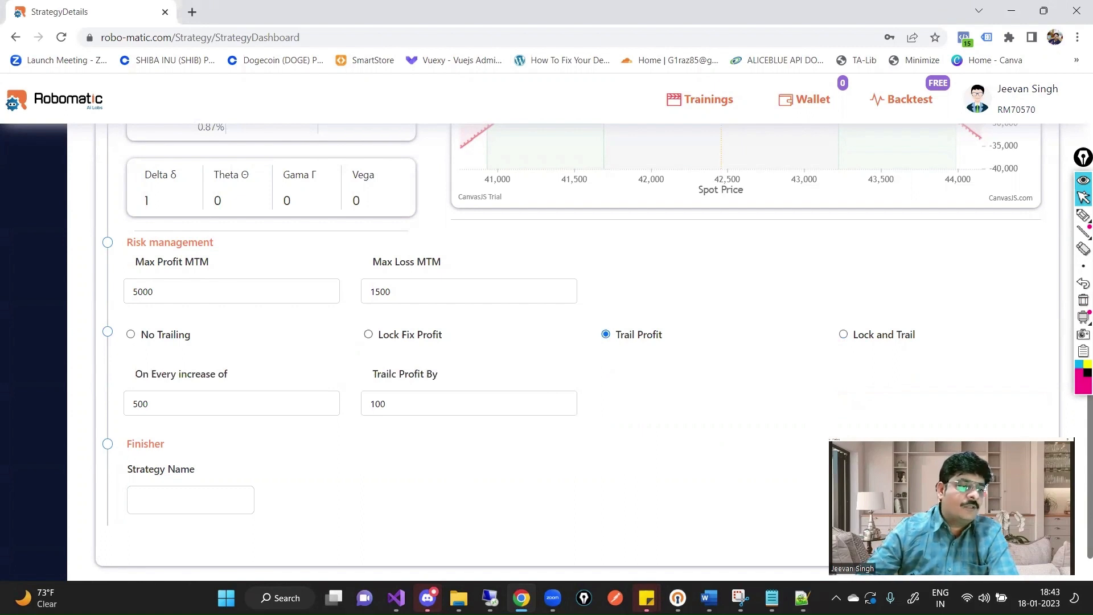
click(368, 334)
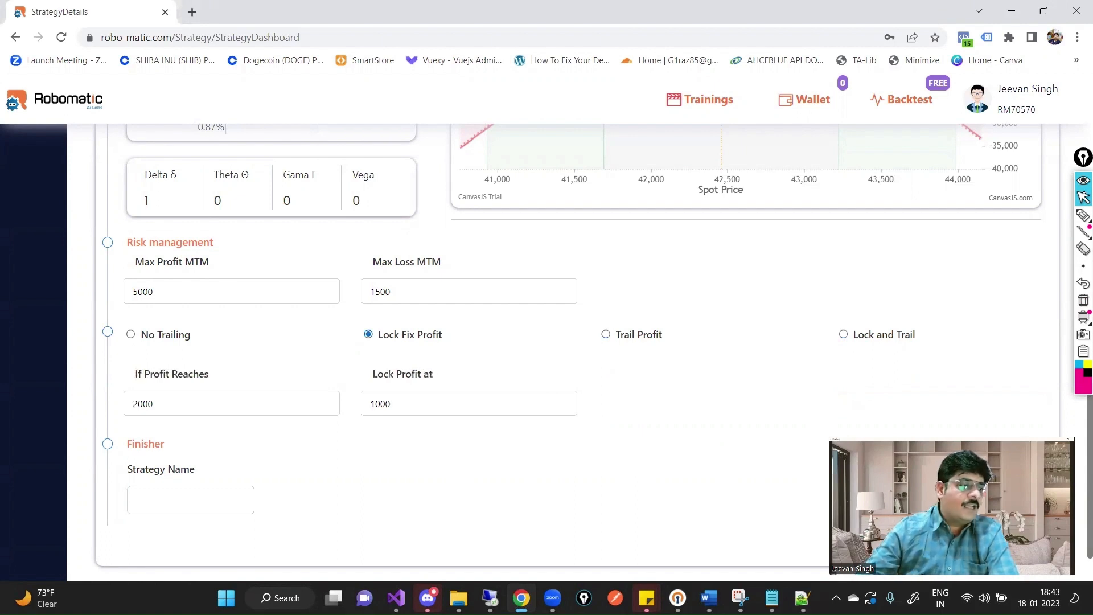
click(131, 334)
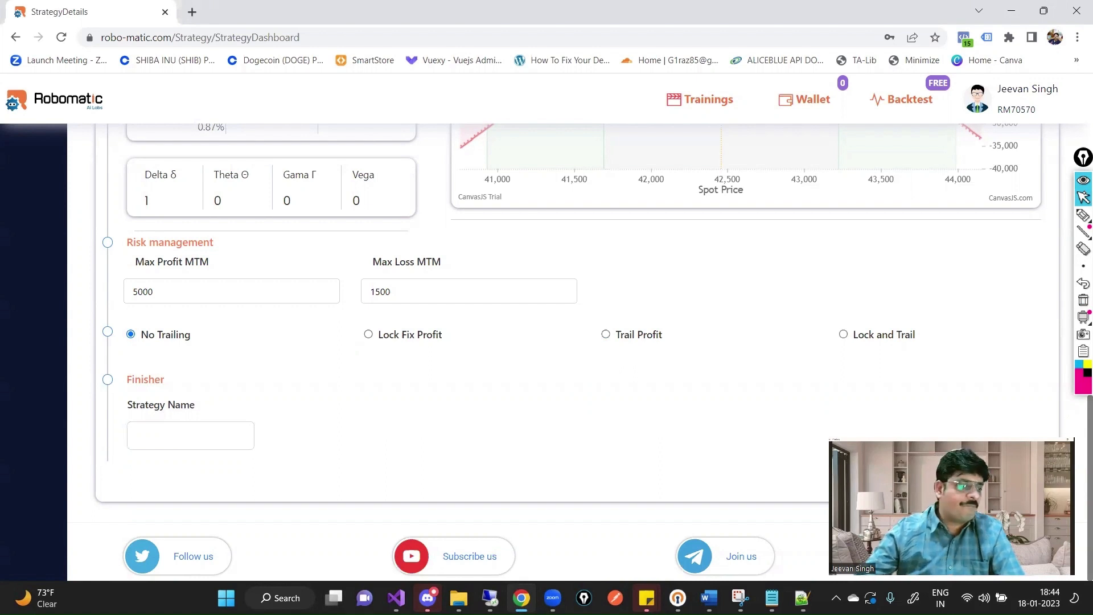
- Name the strategy Short Straddle Normal and create it
click(145, 436)
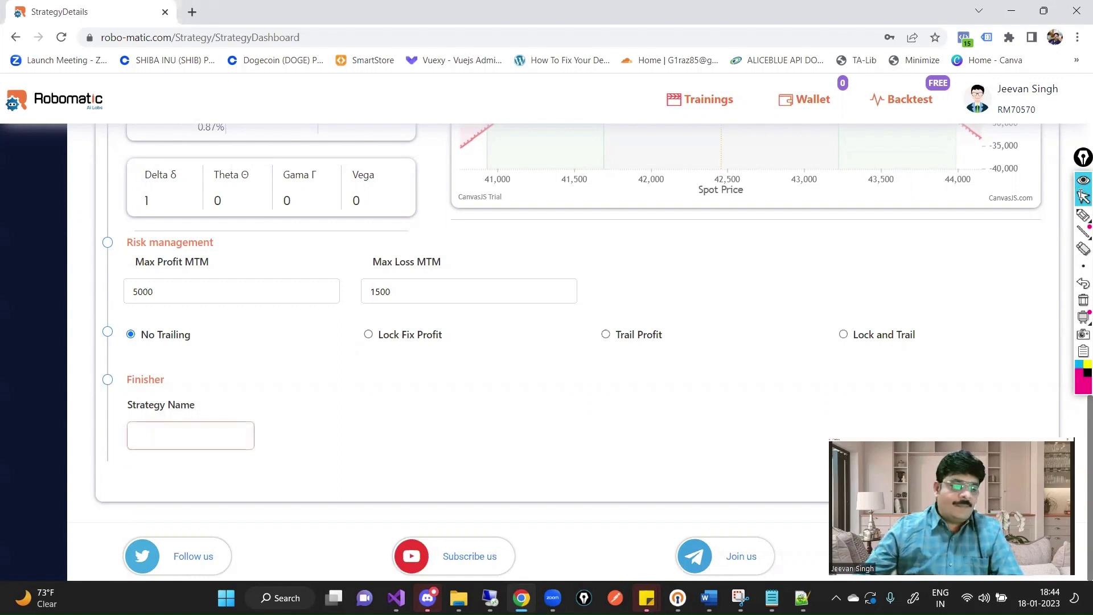
text(Shot)
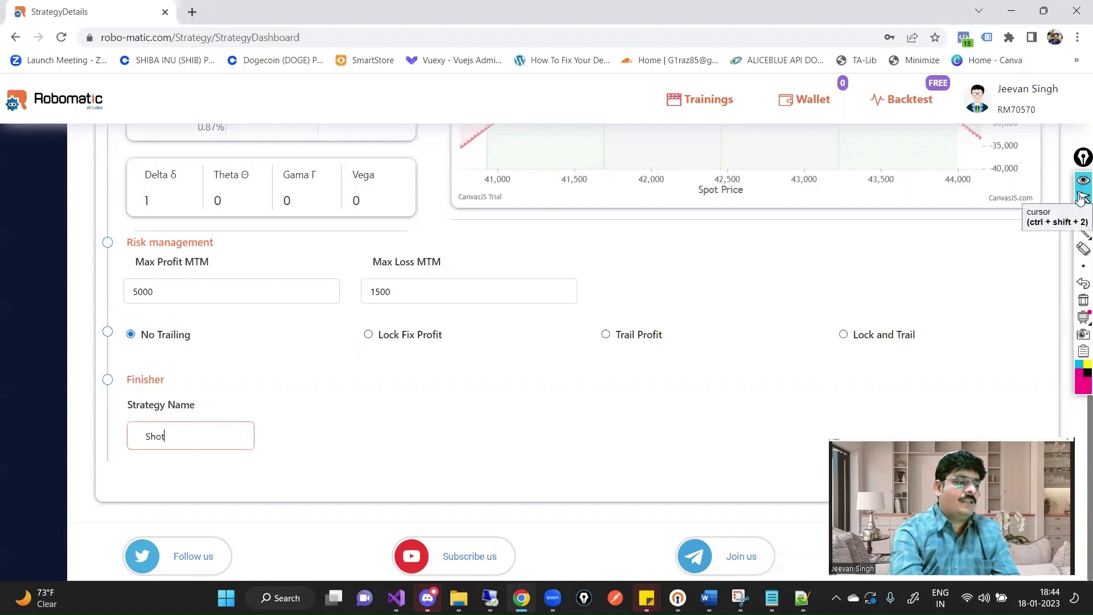
key(BackSpace)
text(rt Straddle )
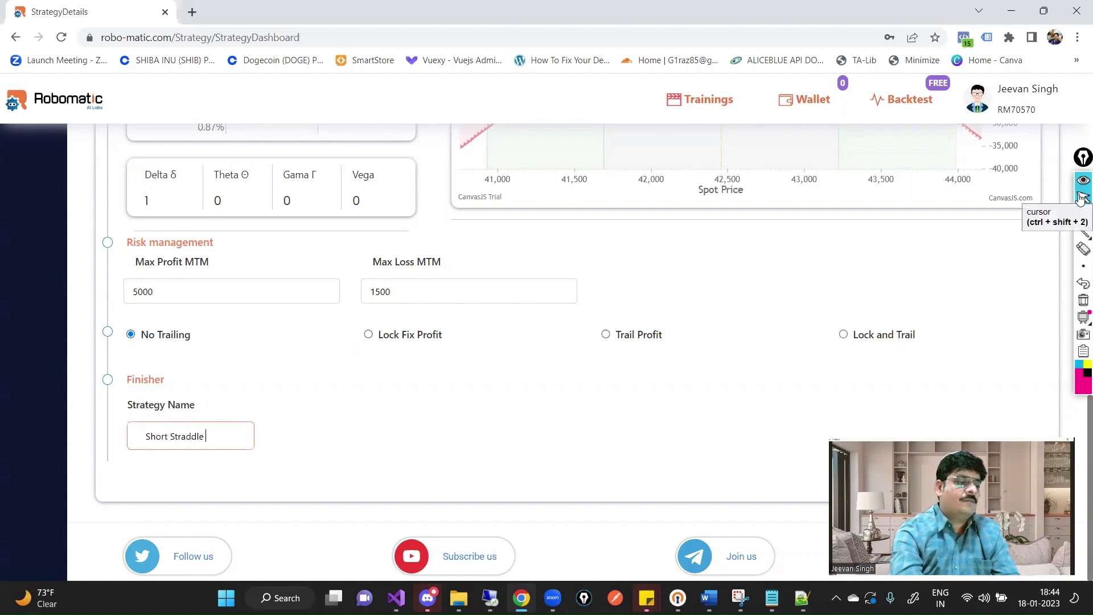
text(Normal)
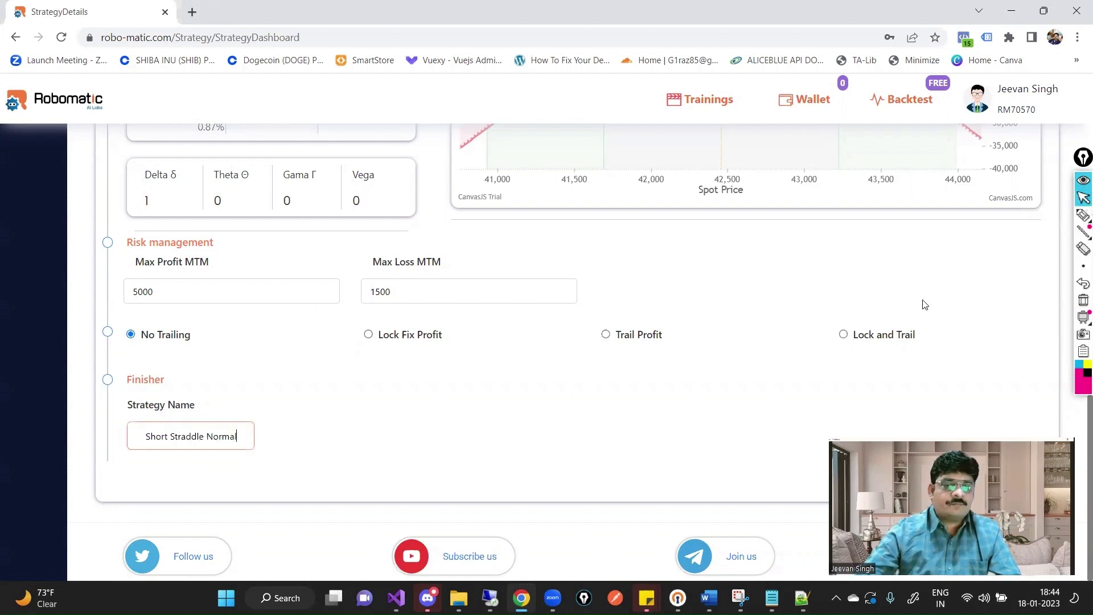
drag(1029, 436, 1028, 309)
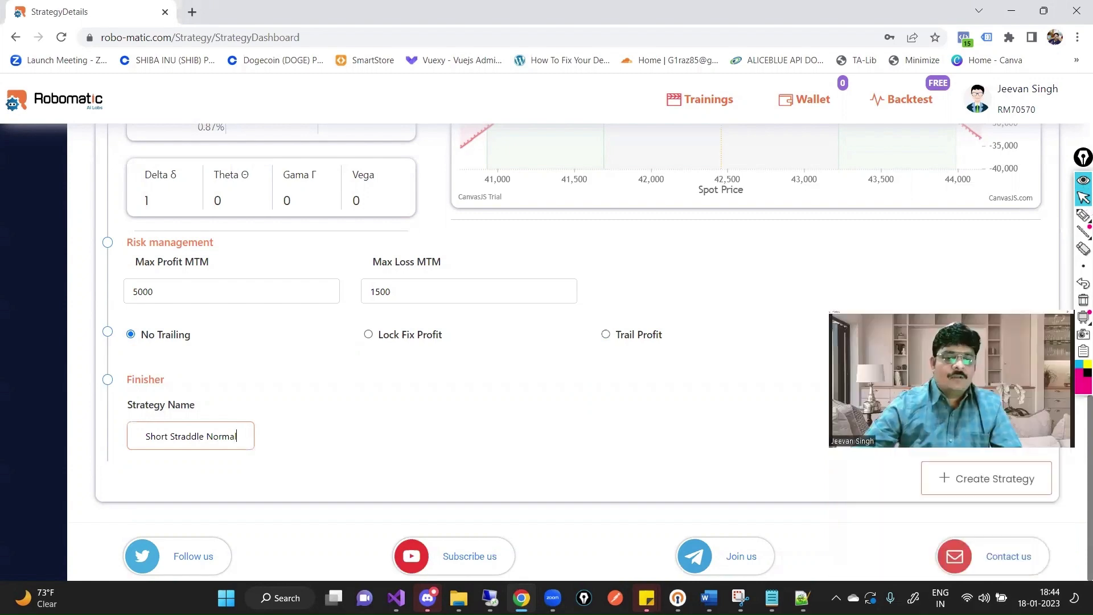
click(989, 484)
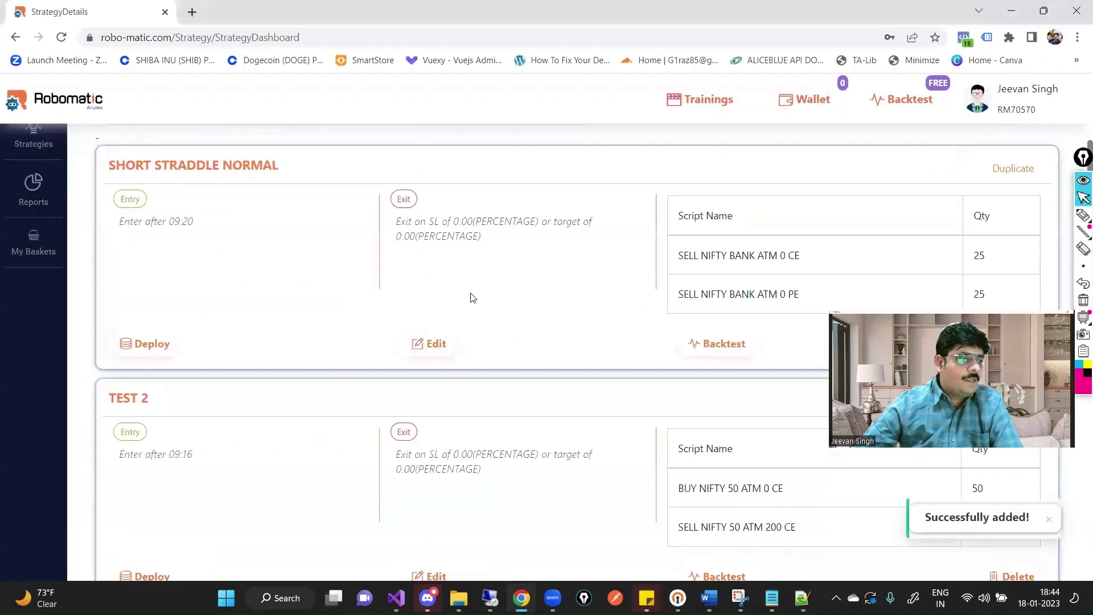
- Open the backtest settings of Short Straddle Normal and set the From date to 01-01-2022
scroll(610, 419, down, 1)
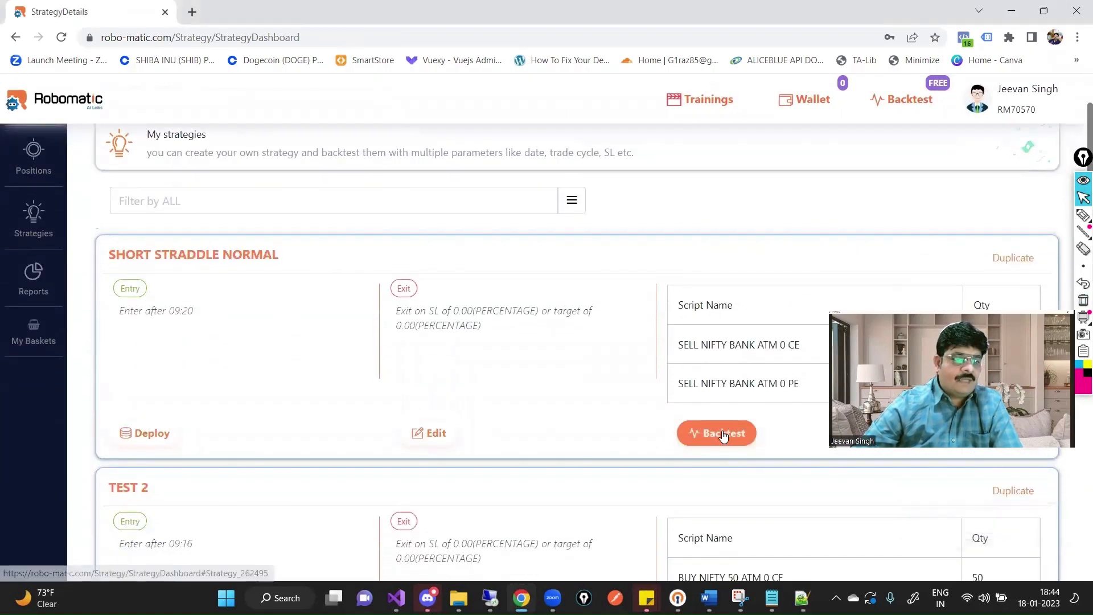
click(723, 435)
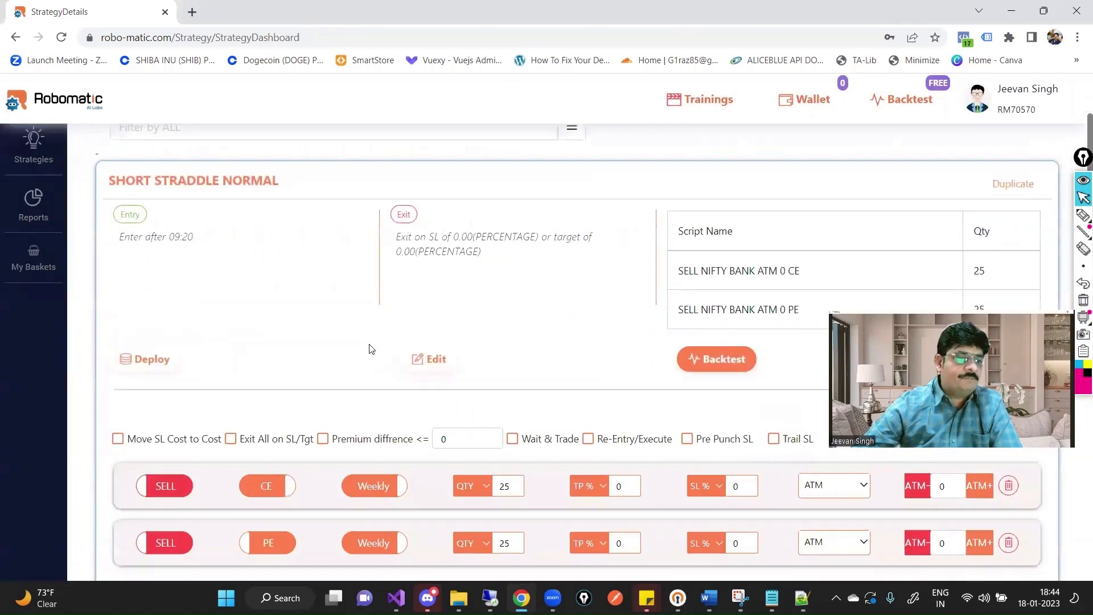
scroll(433, 376, down, 5)
click(433, 399)
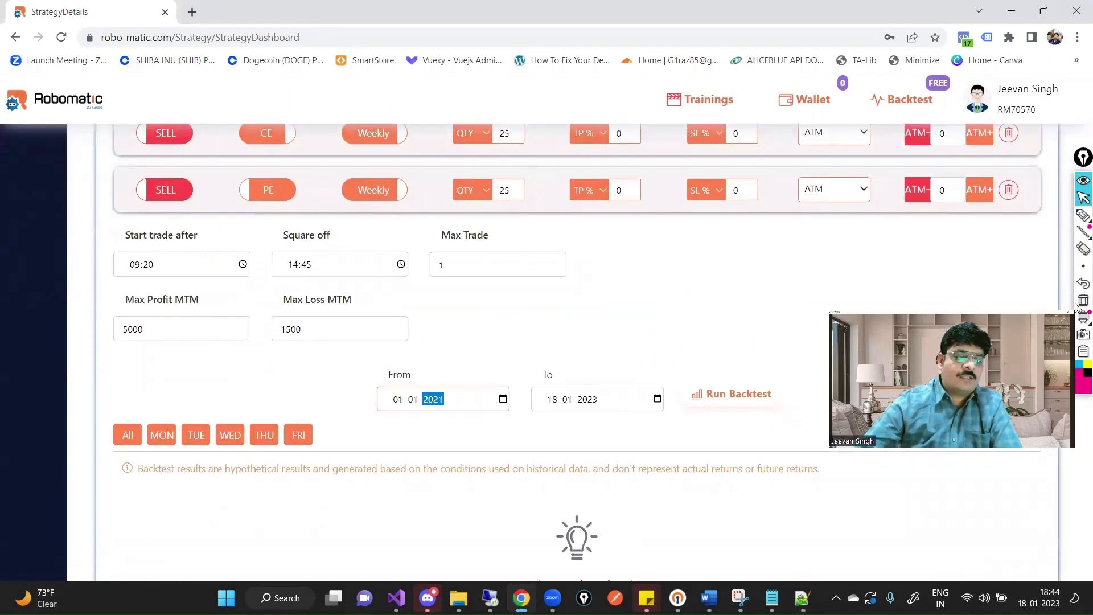
key(Up)
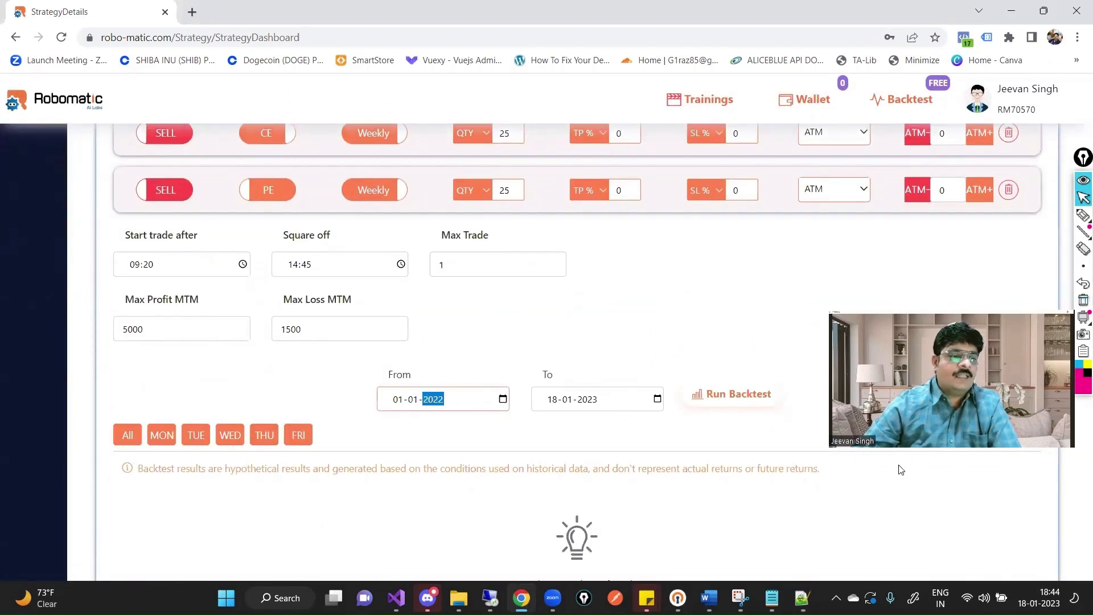
- Run the backtest of Short Straddle Normal for 01-01-2022 to 18-01-2023
click(732, 393)
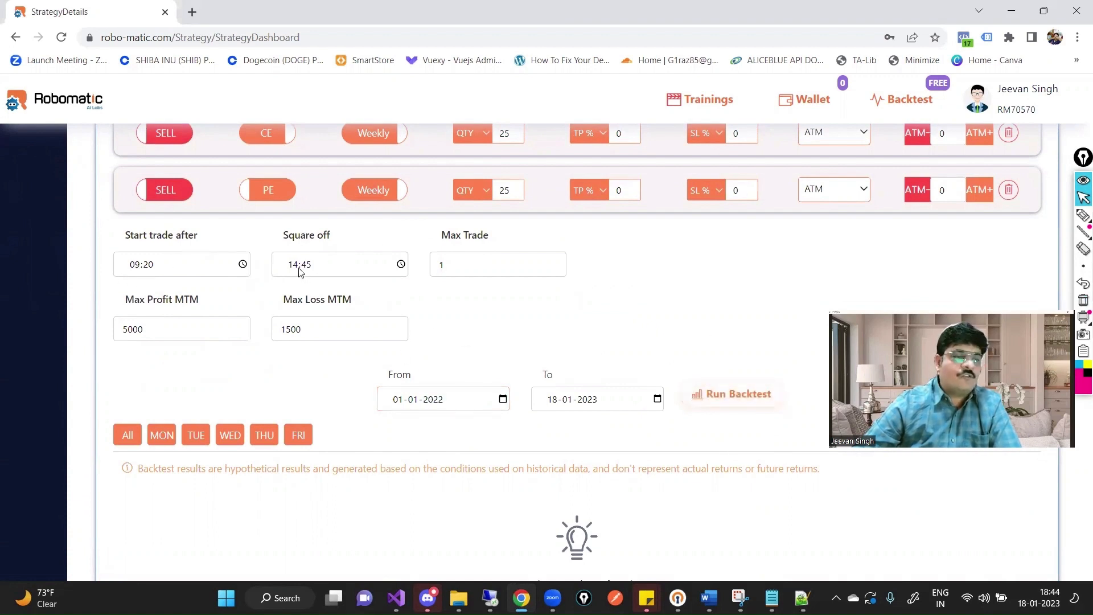
scroll(446, 318, up, 3)
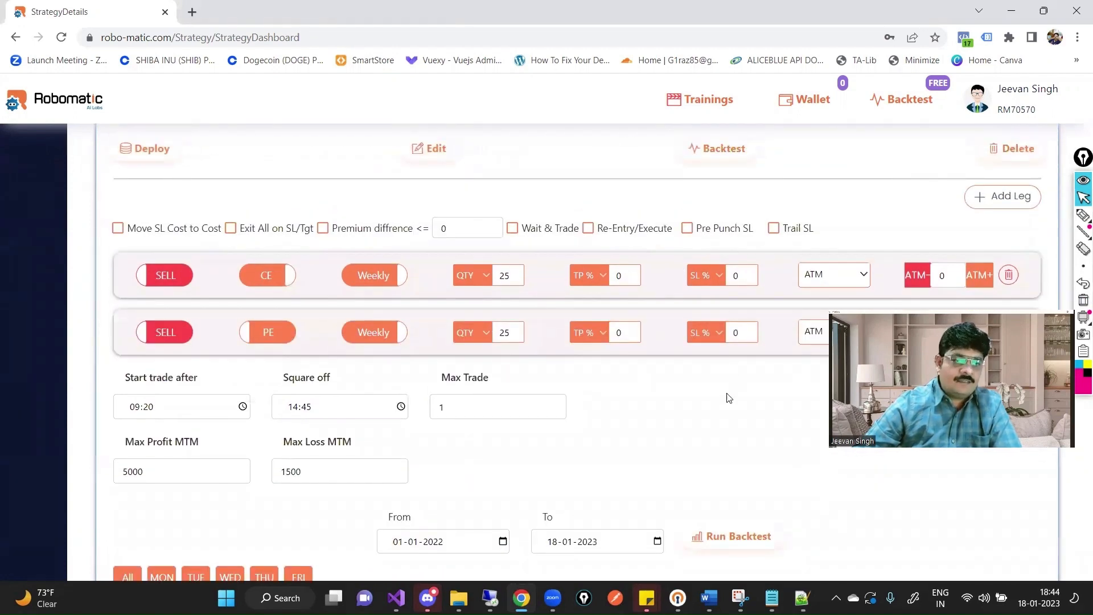
click(732, 540)
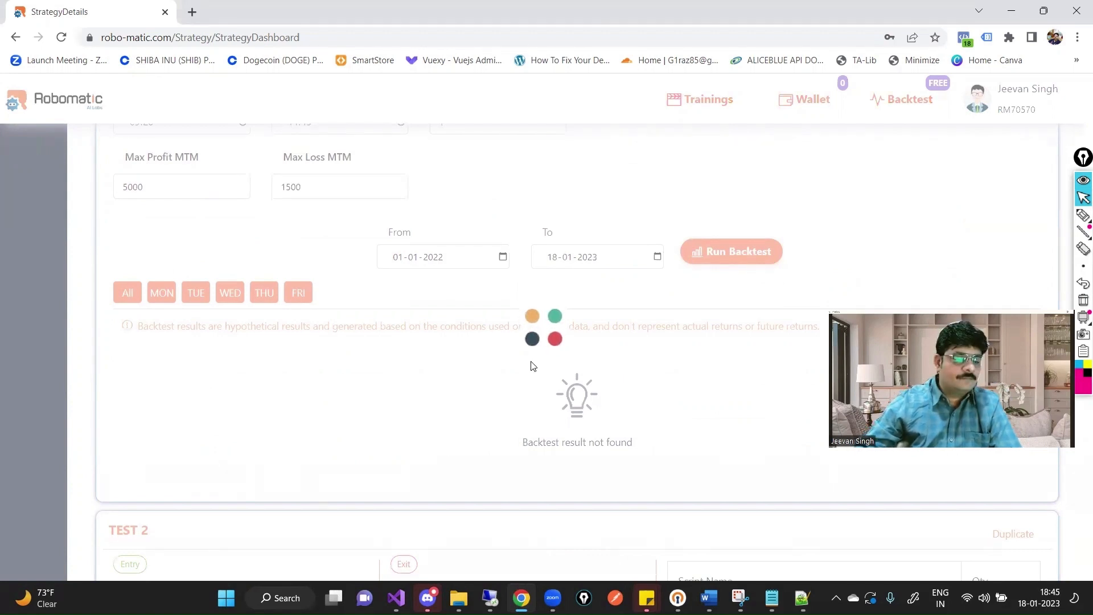
- Review the Short Straddle Normal backtest: summary figures, yearly/monthly breakup and script-wise transaction details for early January 2022
scroll(795, 255, down, 3)
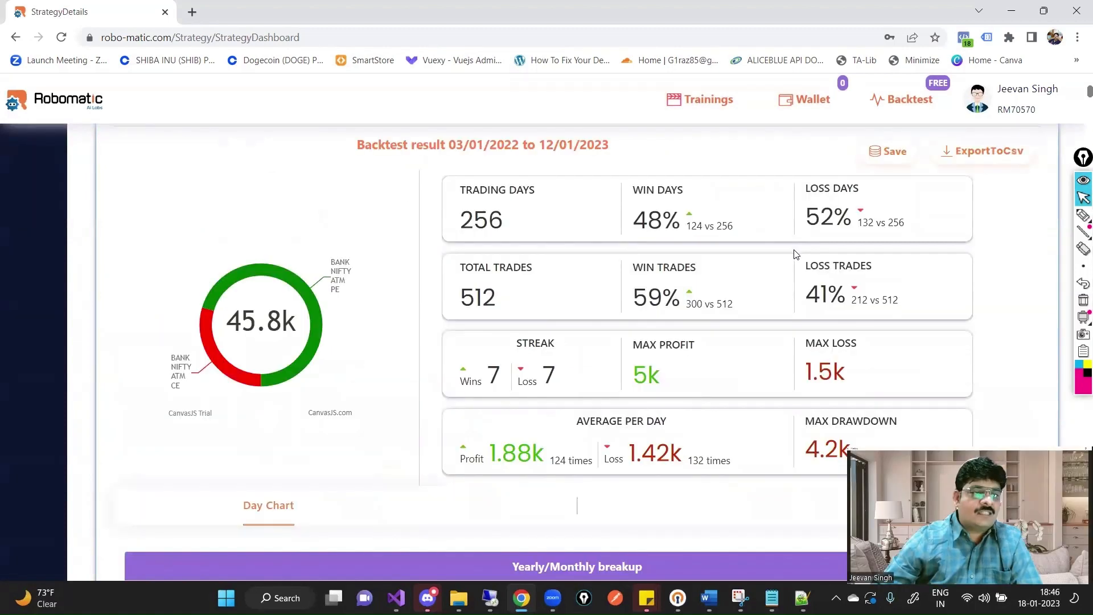
scroll(796, 255, down, 6)
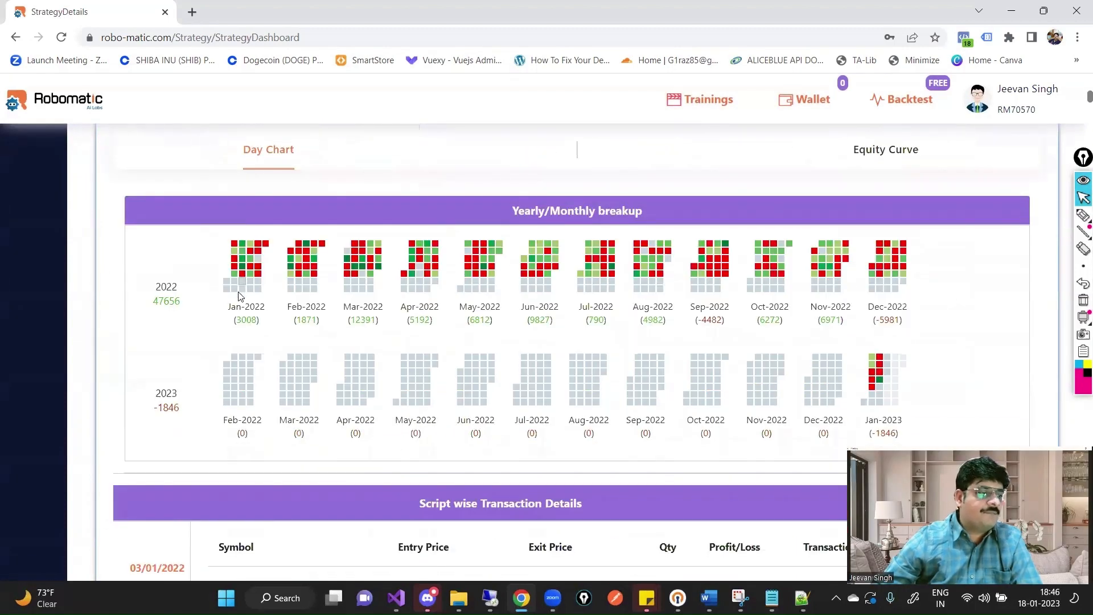
drag(232, 319, 260, 319)
scroll(188, 345, down, 1)
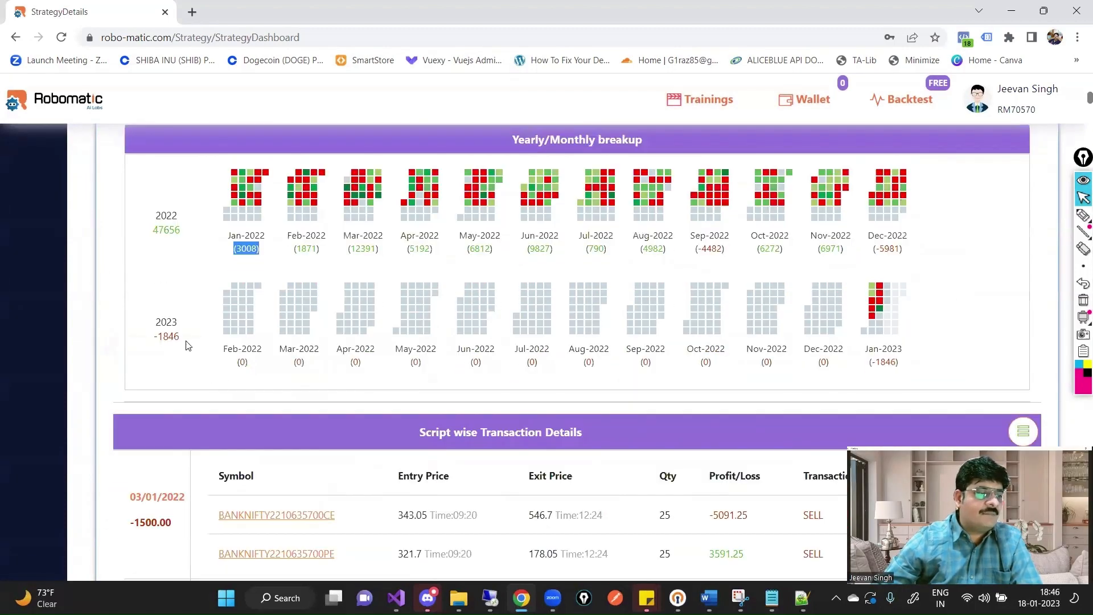
click(484, 323)
scroll(731, 296, down, 2)
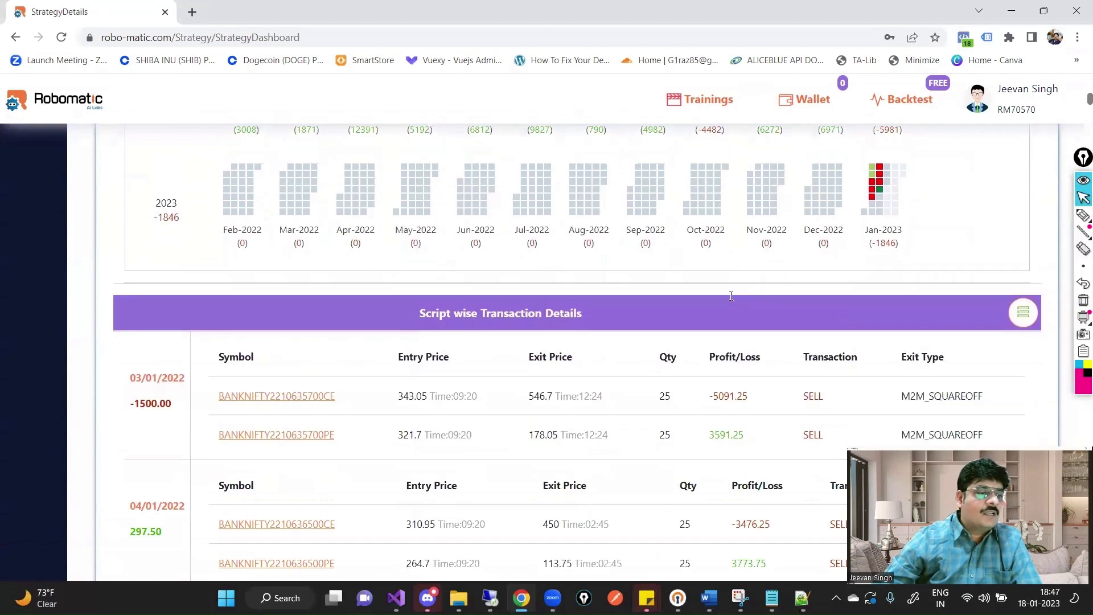
scroll(726, 290, down, 4)
scroll(399, 245, up, 1)
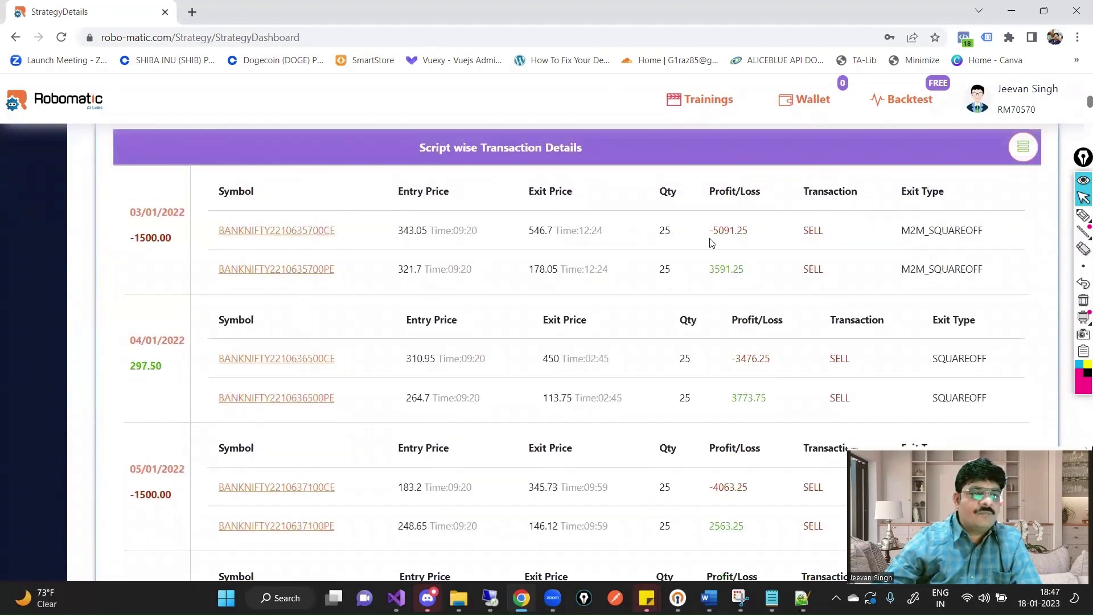
scroll(711, 243, down, 2)
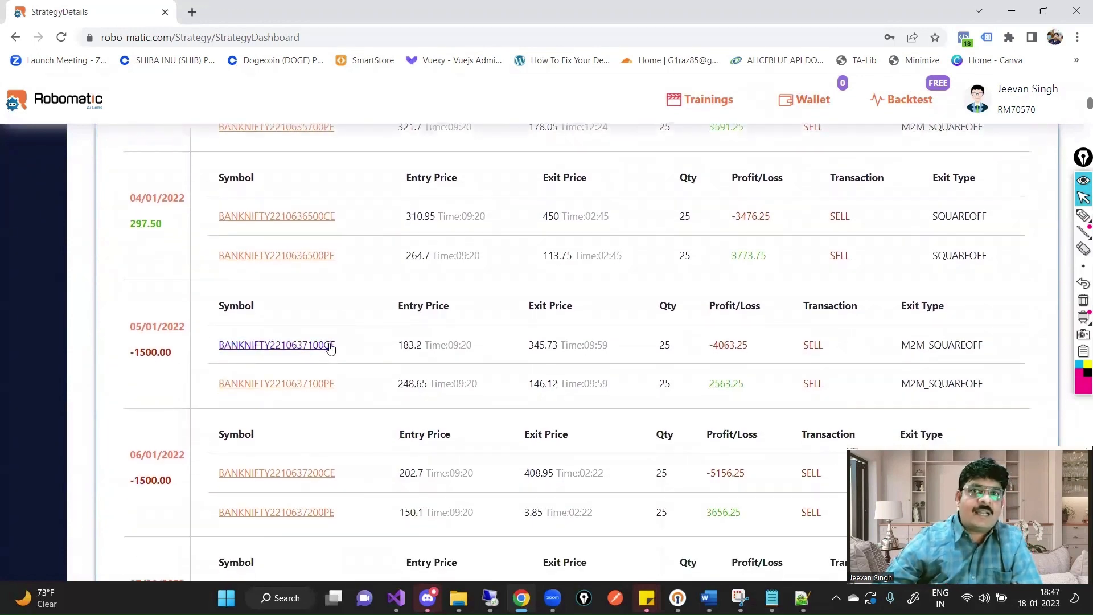
- View the price chart of the CE trade on 05/01/2022, then look back over the strategy's legs and settings
click(271, 347)
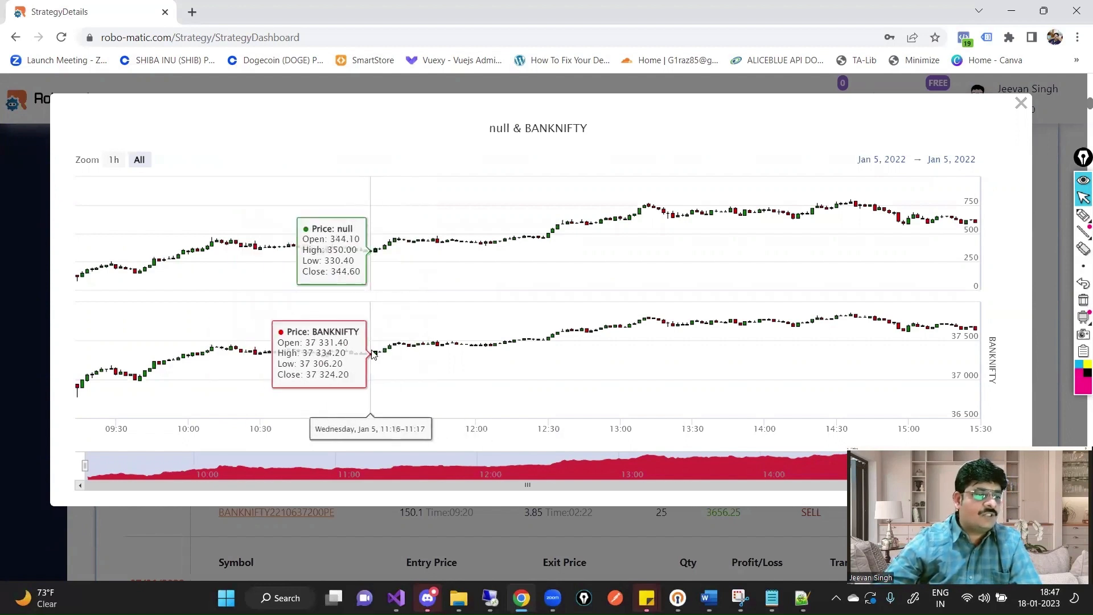
click(1021, 102)
scroll(518, 291, up, 5)
scroll(518, 291, up, 15)
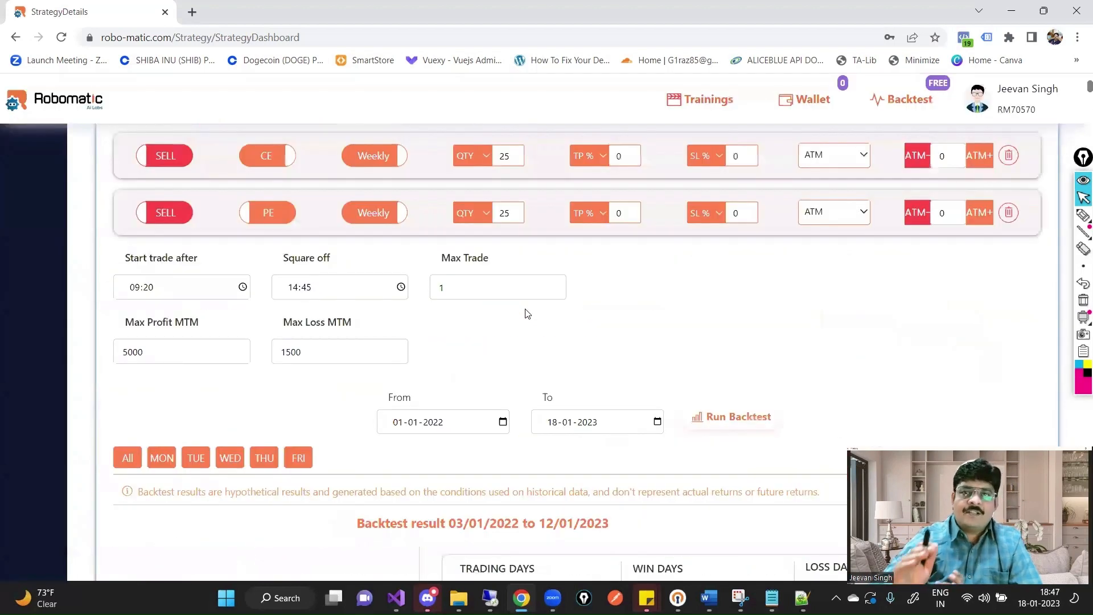
scroll(528, 314, up, 2)
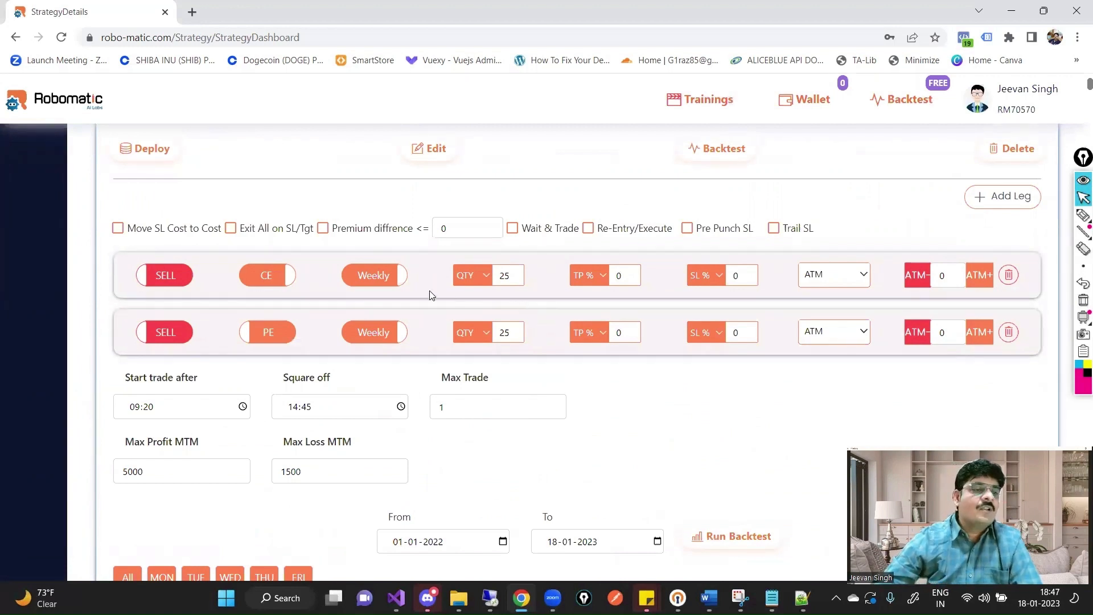
scroll(430, 293, up, 4)
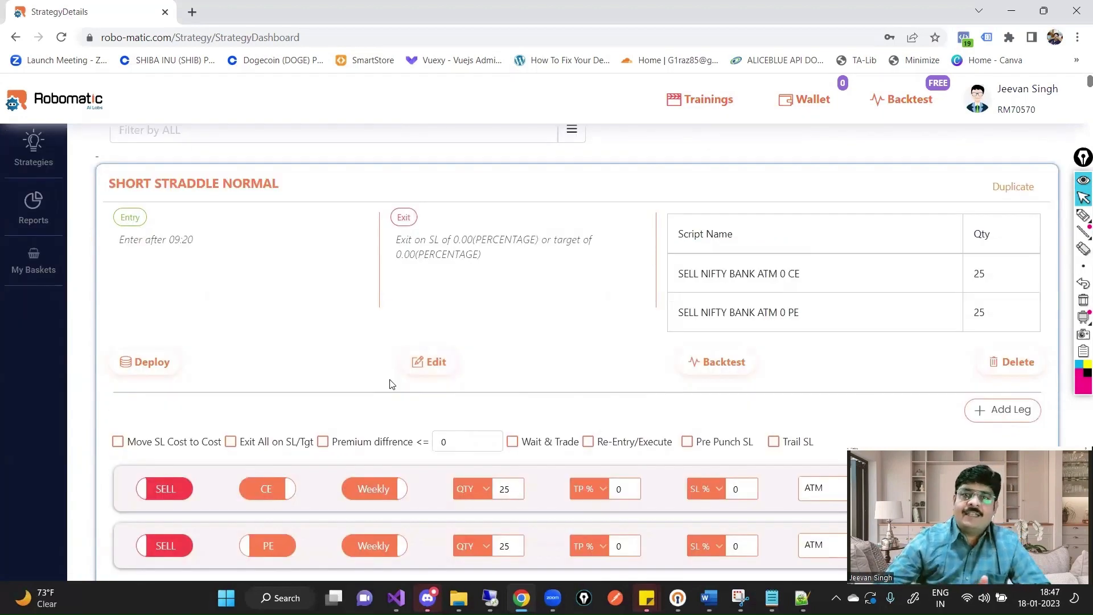
scroll(392, 384, up, 3)
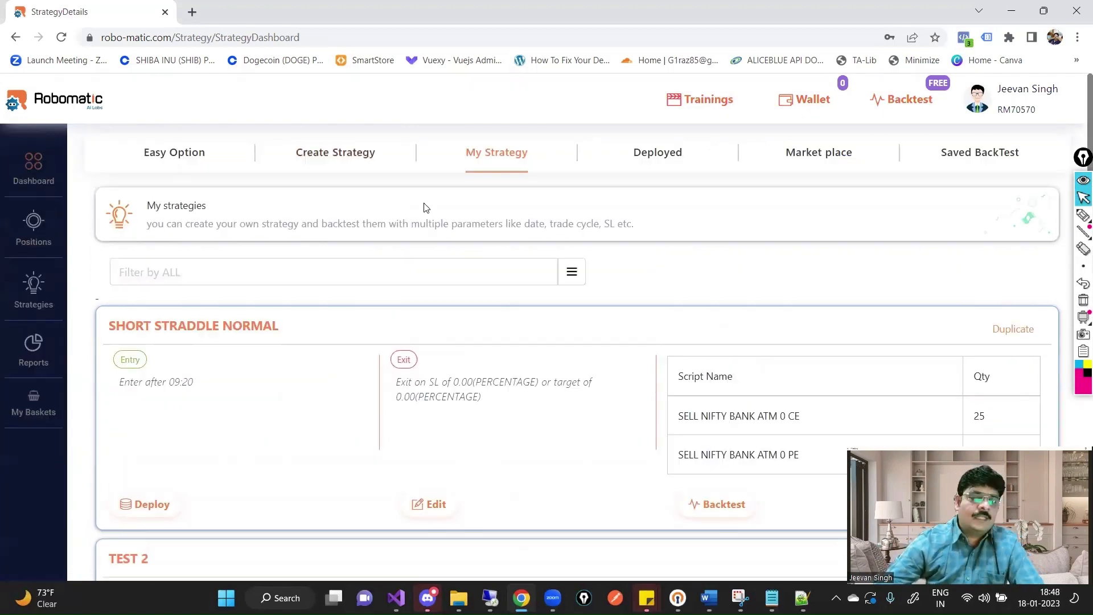
- Start a new strategy with the Dynamic Option category and NIFTY BANK as the script
click(344, 159)
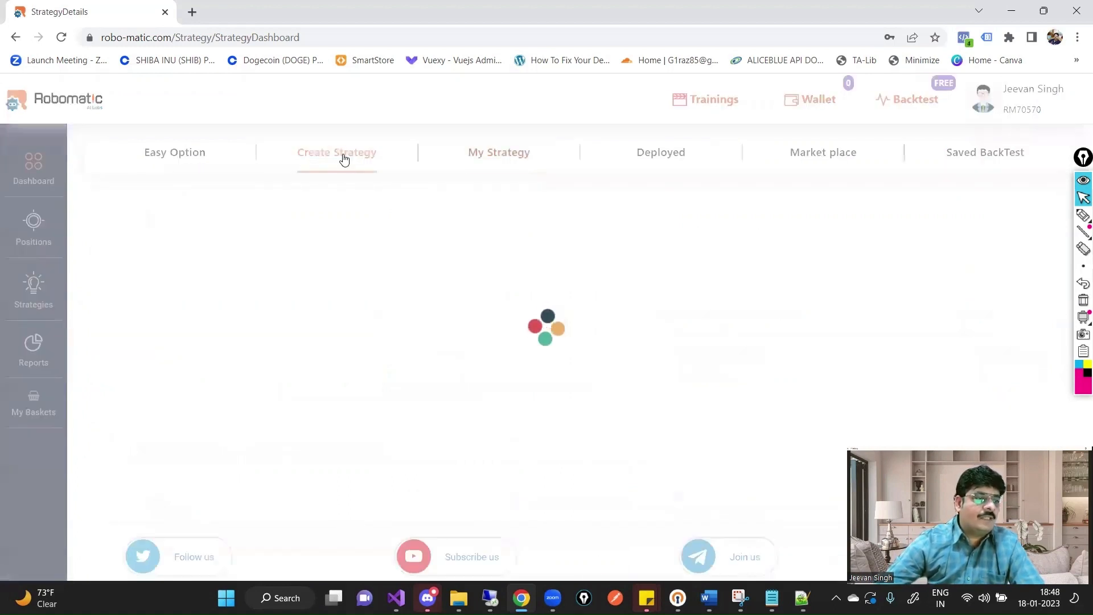
click(326, 260)
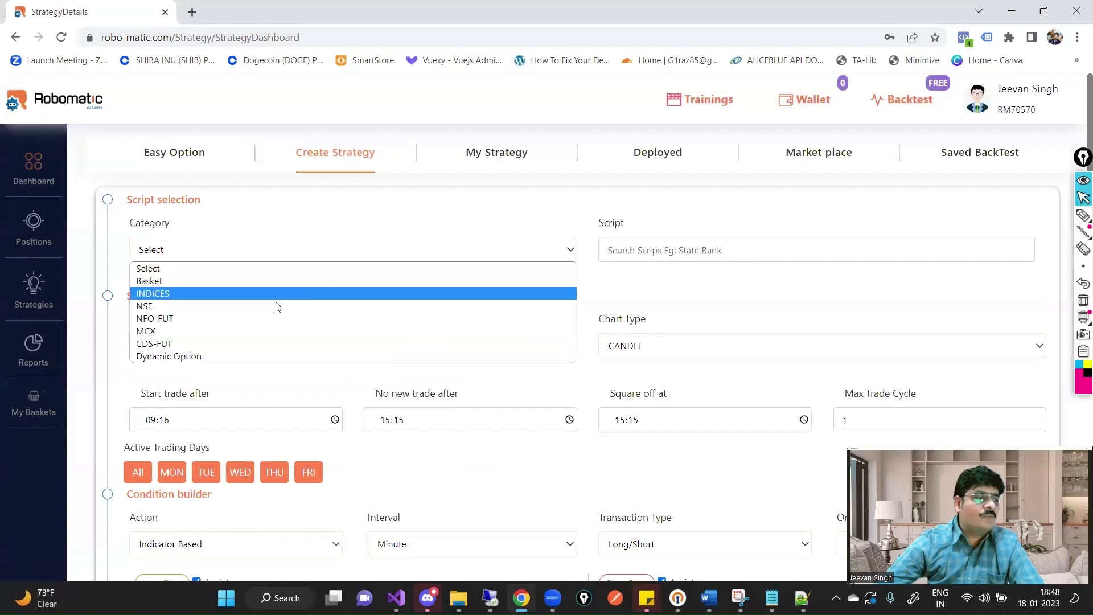
click(246, 357)
click(683, 254)
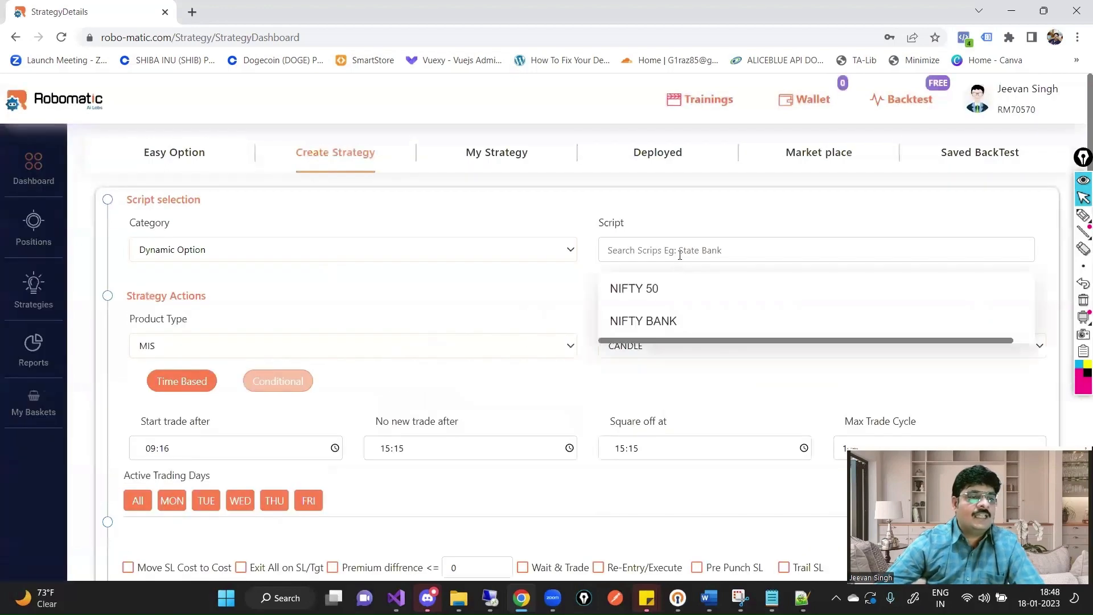
click(649, 320)
- Set the new strategy's trade start time to 09:20 and its square-off time to 14:45
scroll(434, 320, down, 3)
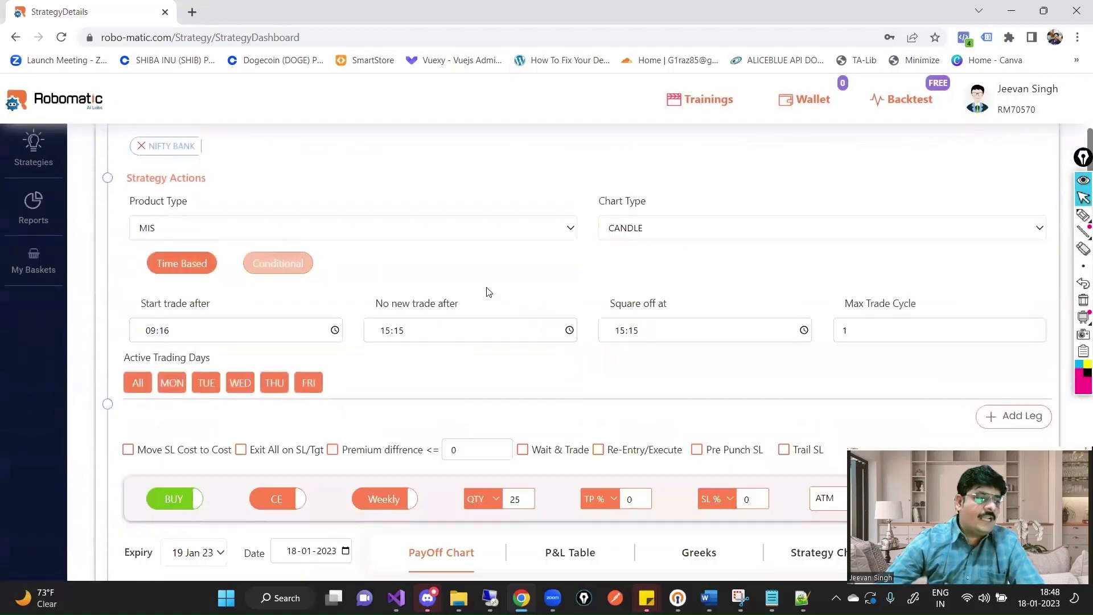
click(152, 335)
click(164, 334)
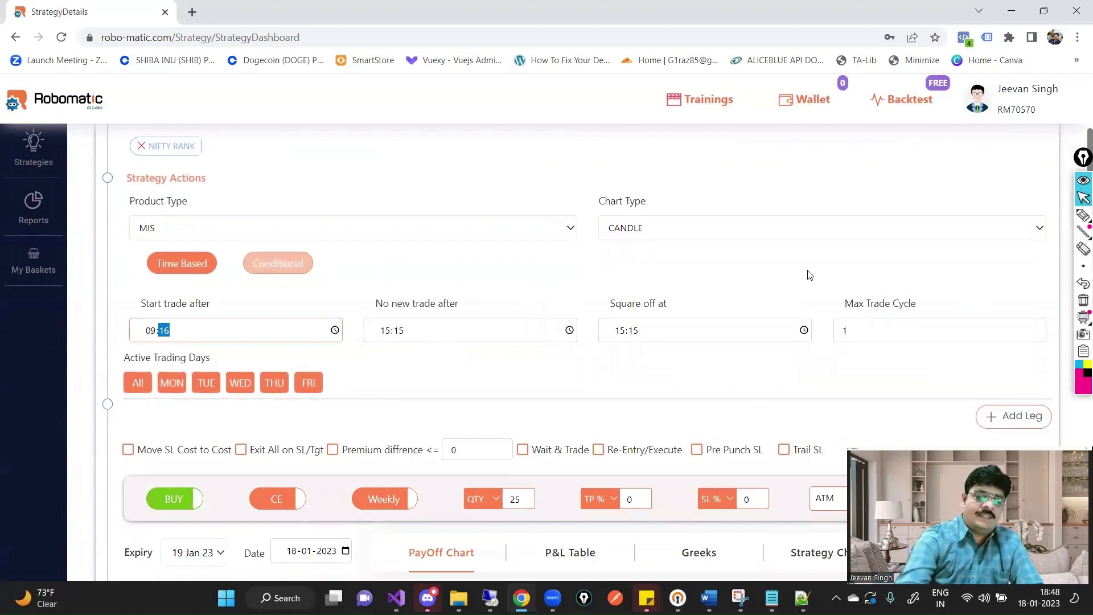
text(02)
text(20)
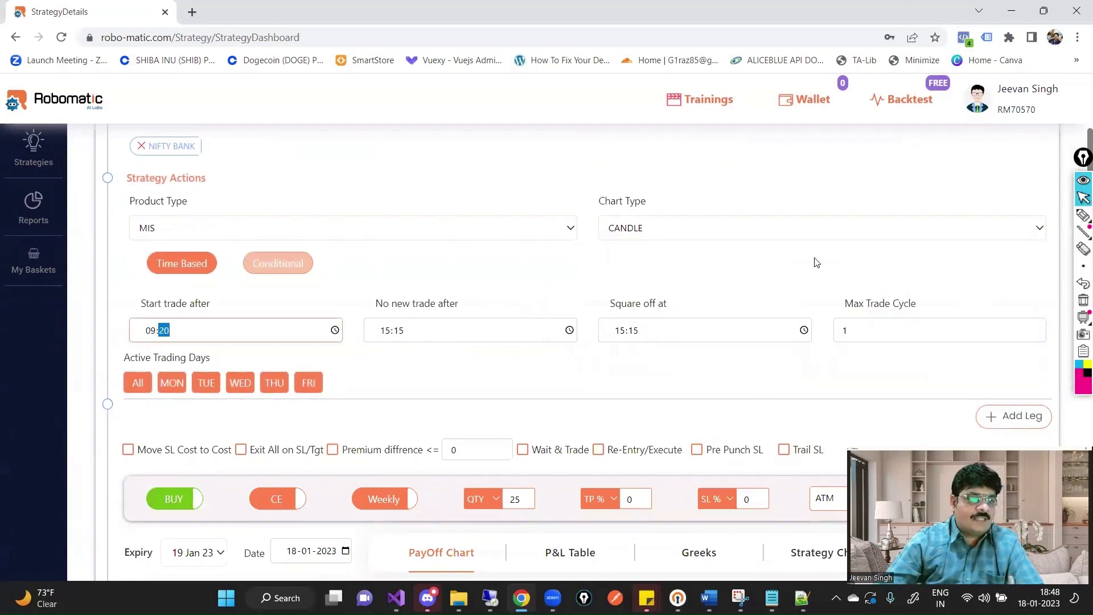
scroll(812, 260, down, 1)
click(619, 260)
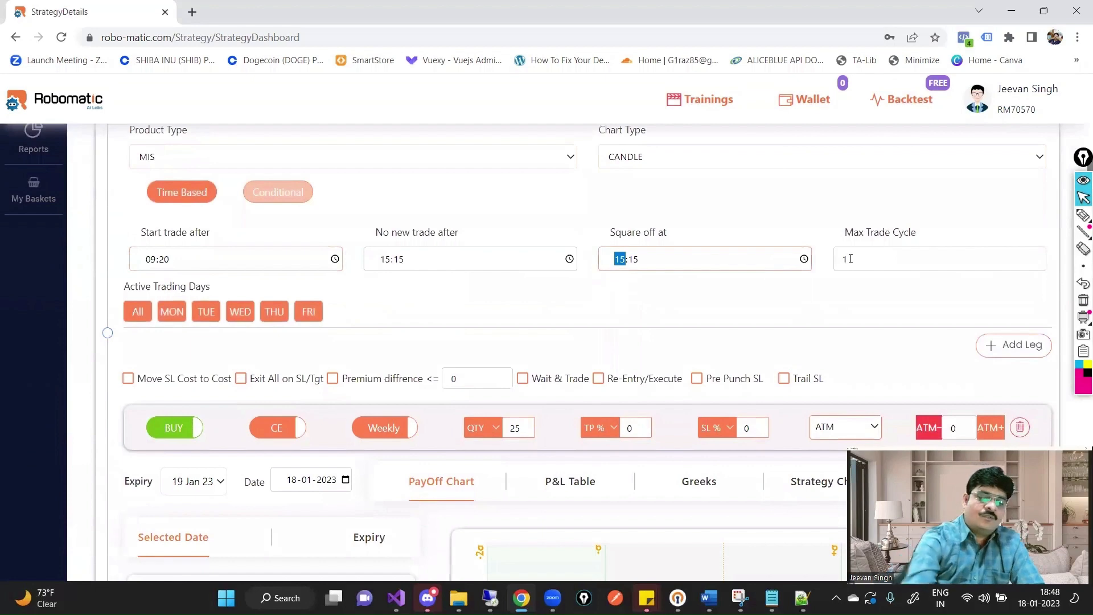
text(1404)
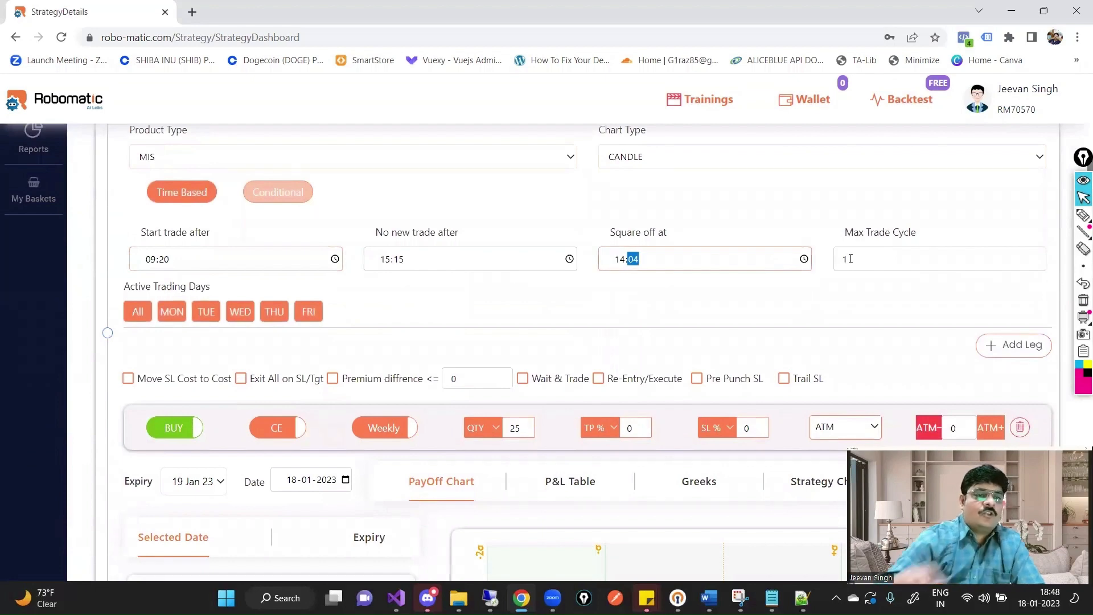
- Add a second leg and configure the two legs as SELL CE and SELL PE
scroll(858, 276, down, 2)
click(1005, 205)
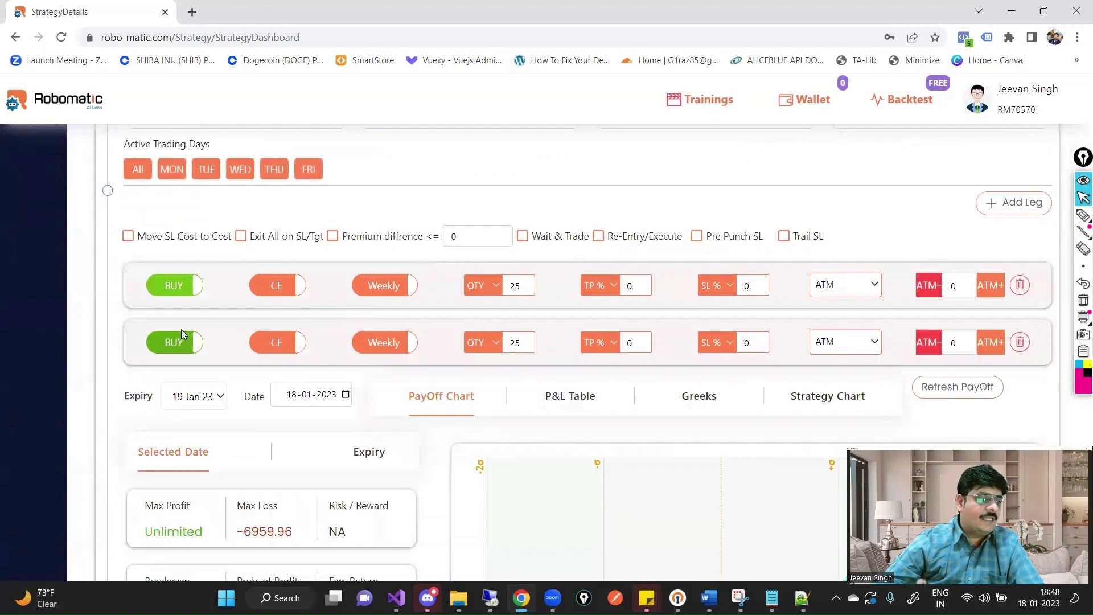
click(181, 336)
click(172, 285)
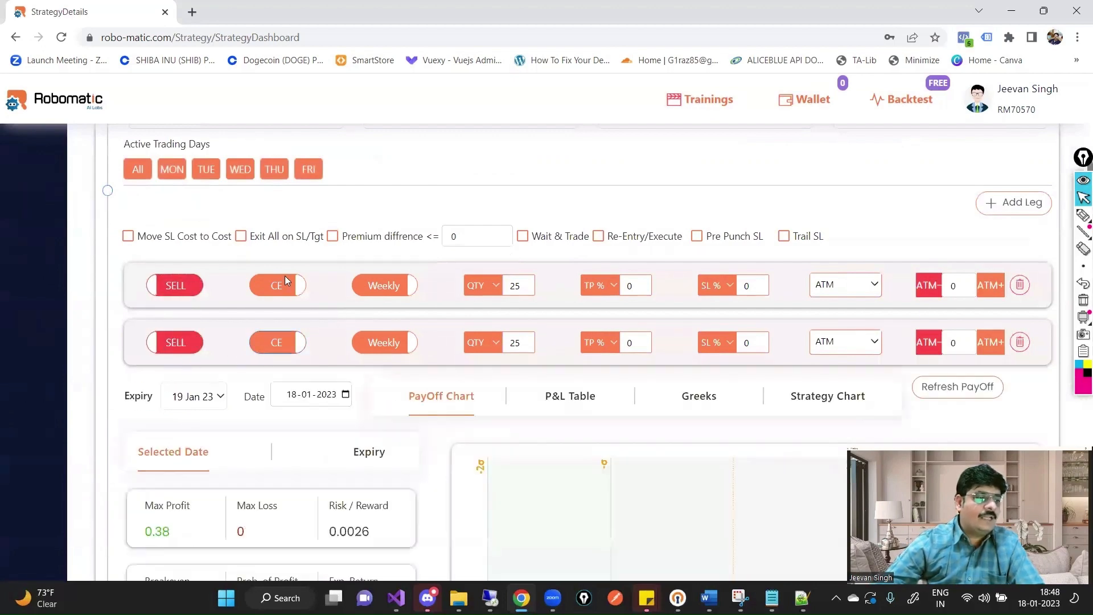
click(277, 342)
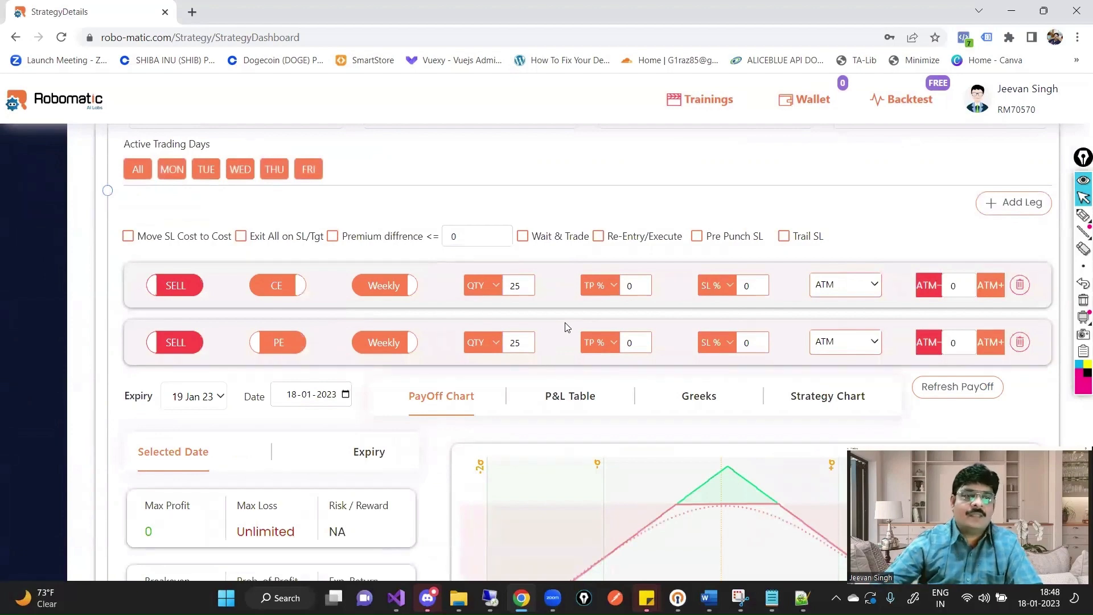
- Enable Wait & Trade and set both legs to wait for a 25 % downward move (% ↓)
click(544, 238)
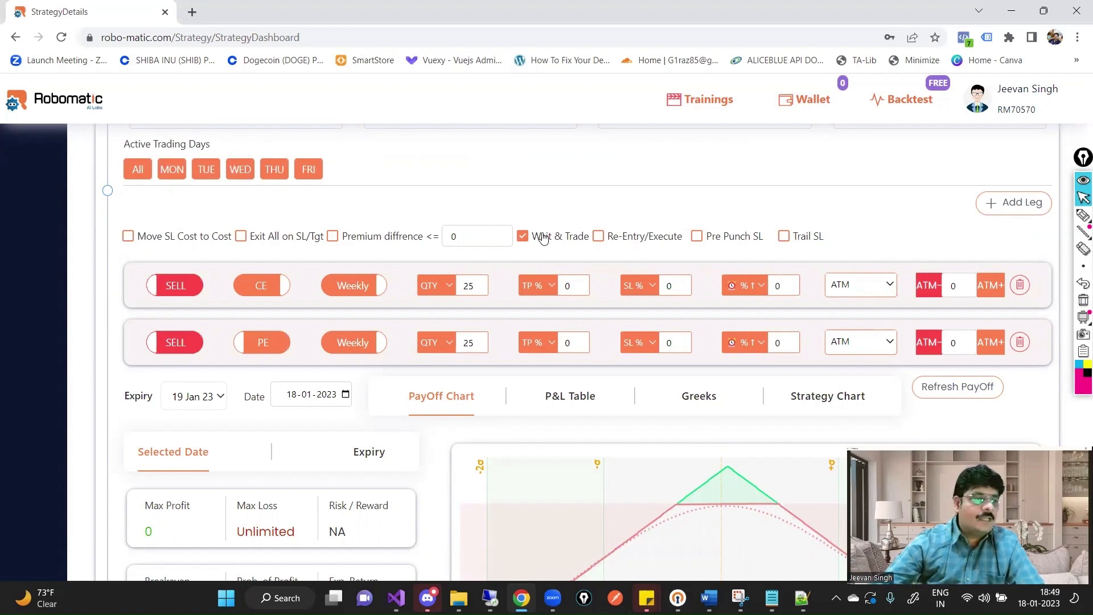
scroll(358, 193, up, 1)
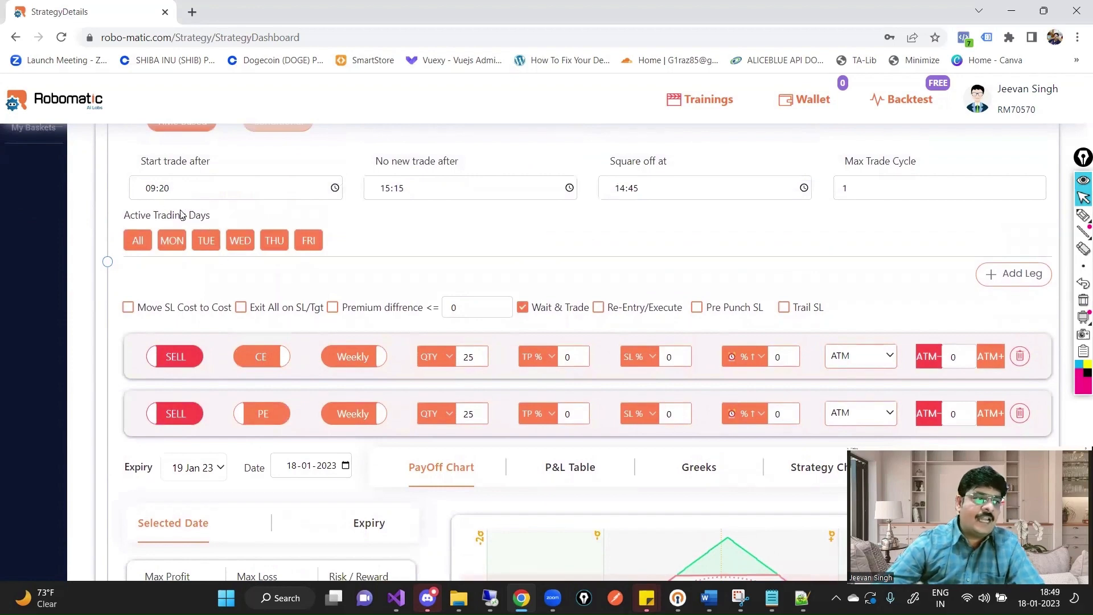
scroll(797, 291, down, 1)
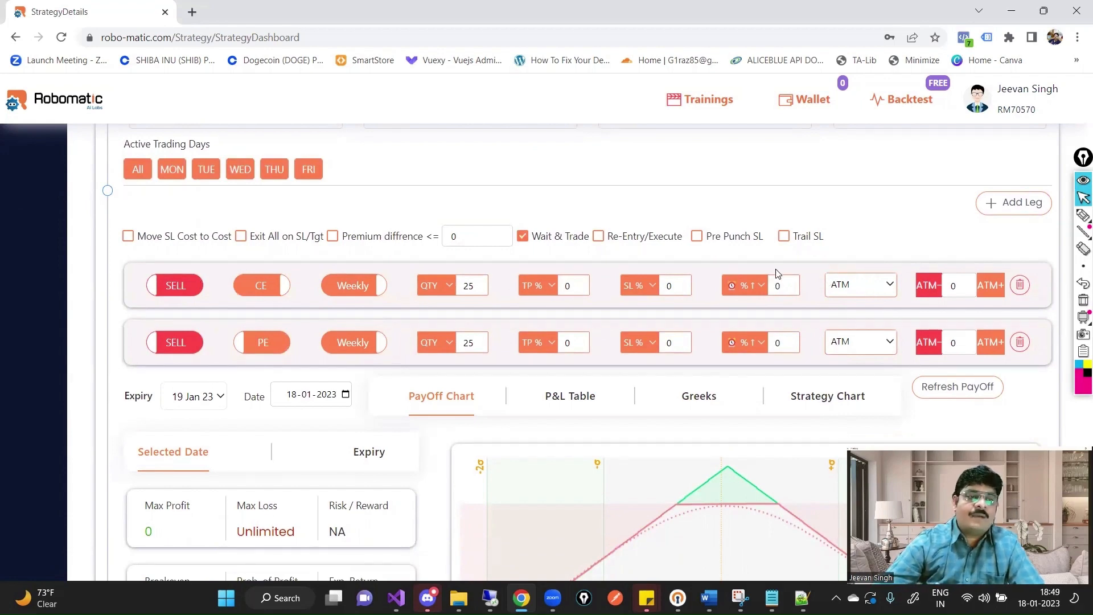
click(763, 290)
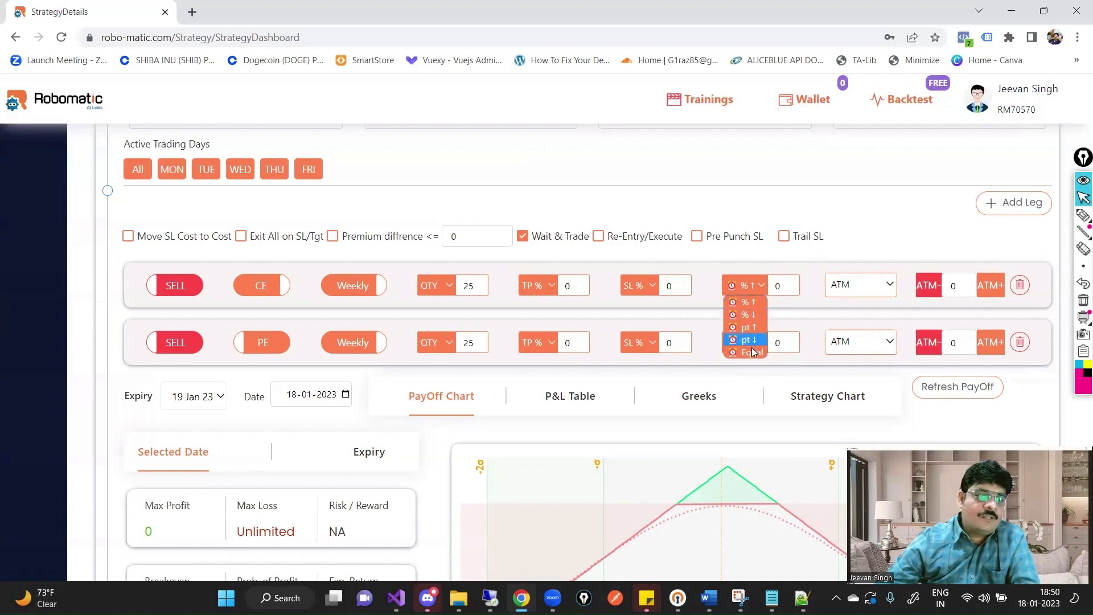
click(749, 316)
click(761, 345)
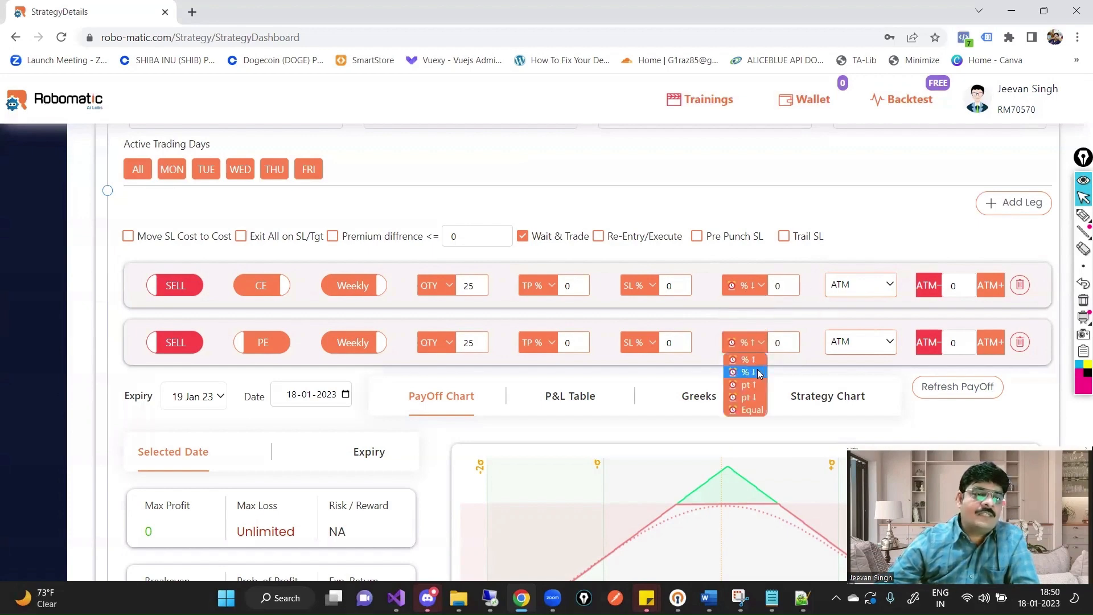
click(755, 371)
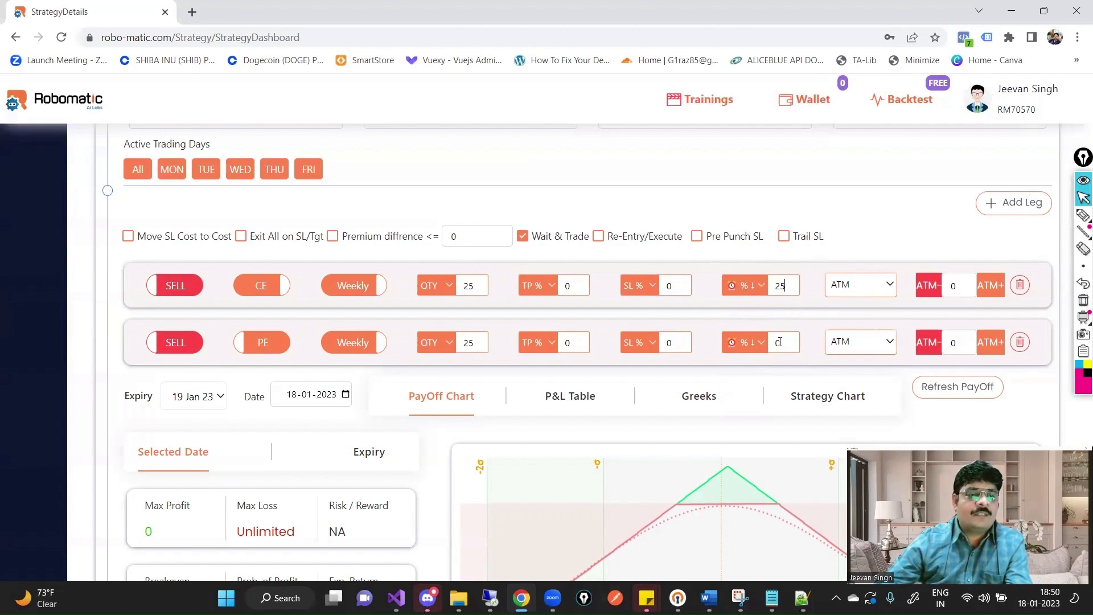
text(25)
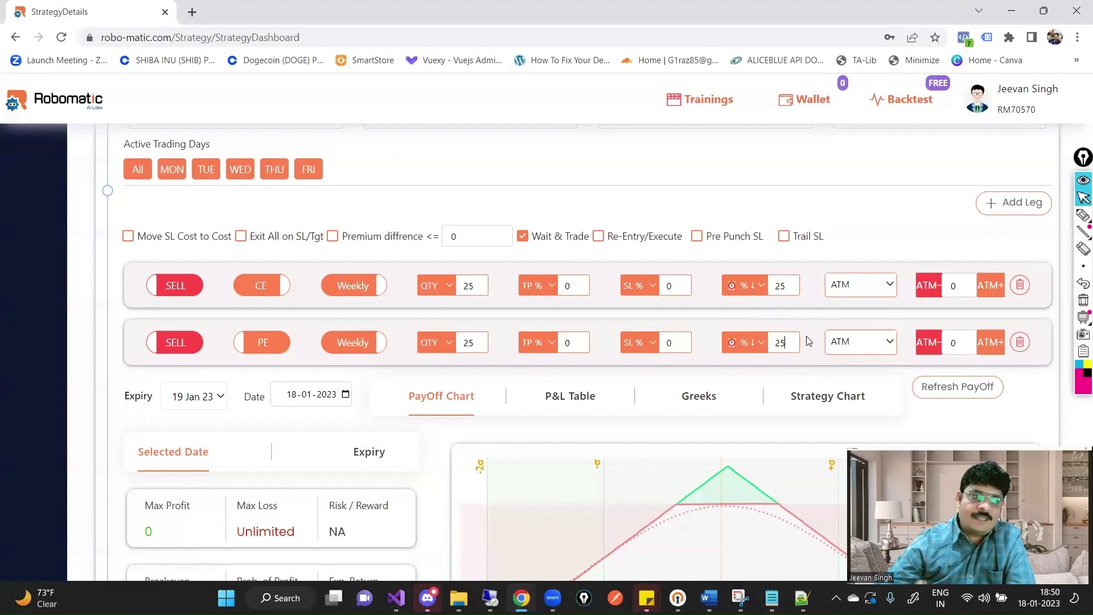
- Handwrite 9:20, 42000 CE - 100 and 42000 PE - 120 above the legs with the screen pen, adding a downward arrow beside each premium
click(1083, 215)
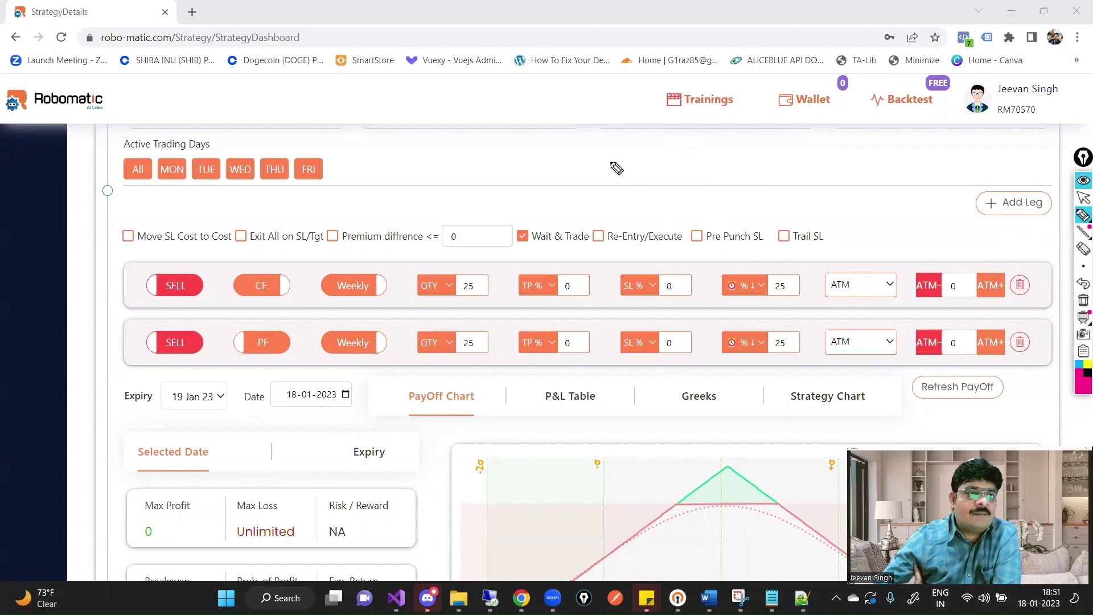
mouse_move(608, 163)
mouse_down()
mouse_move(661, 159)
mouse_move(664, 187)
mouse_move(794, 152)
mouse_move(781, 169)
mouse_up()
mouse_move(692, 212)
mouse_down()
mouse_move(782, 191)
mouse_move(821, 171)
mouse_move(823, 142)
mouse_move(889, 115)
mouse_up()
mouse_move(828, 167)
mouse_down()
mouse_move(866, 171)
mouse_move(897, 158)
mouse_move(905, 139)
mouse_up()
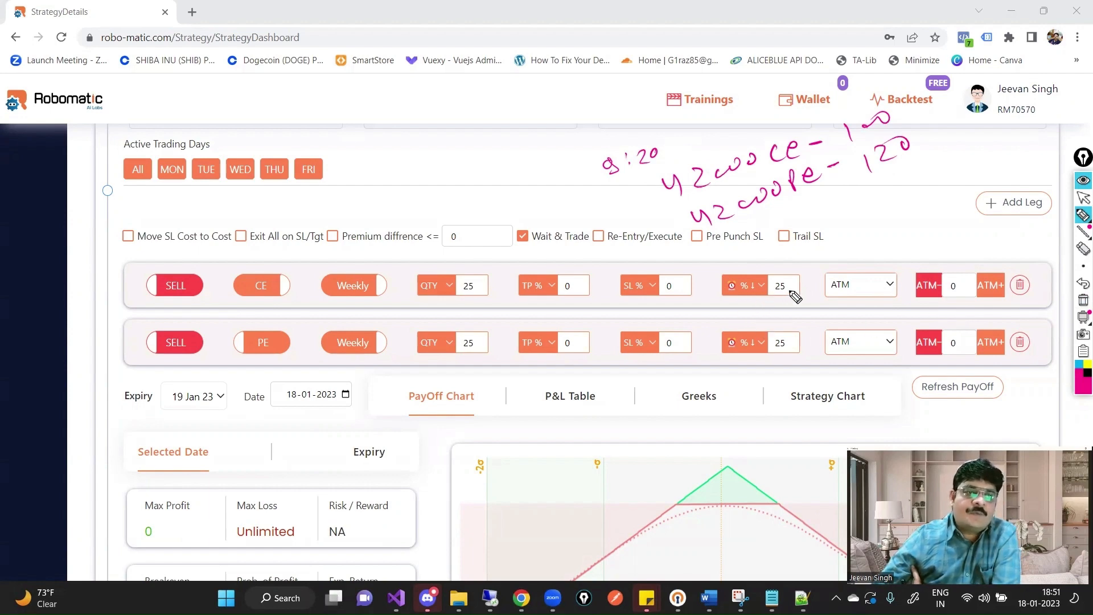
mouse_move(910, 88)
mouse_down()
mouse_move(901, 118)
mouse_move(928, 149)
mouse_move(939, 137)
mouse_up()
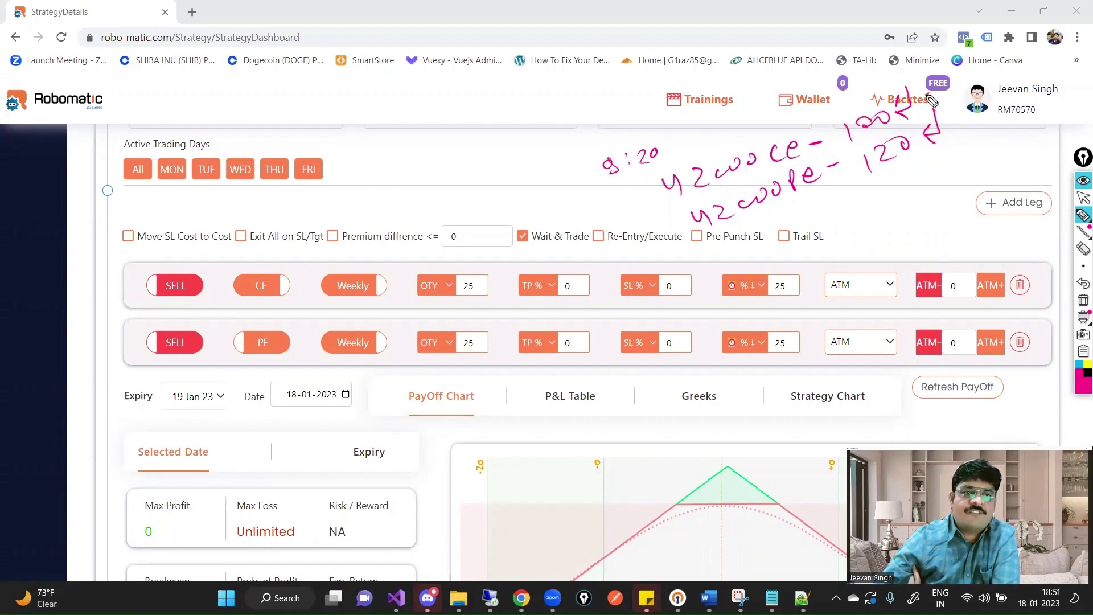
- Handwrite 75 and 90 beside the CE and PE premiums, circle both values and draw an arrow next to each
mouse_move(972, 100)
mouse_down()
mouse_move(962, 74)
mouse_move(968, 95)
mouse_up()
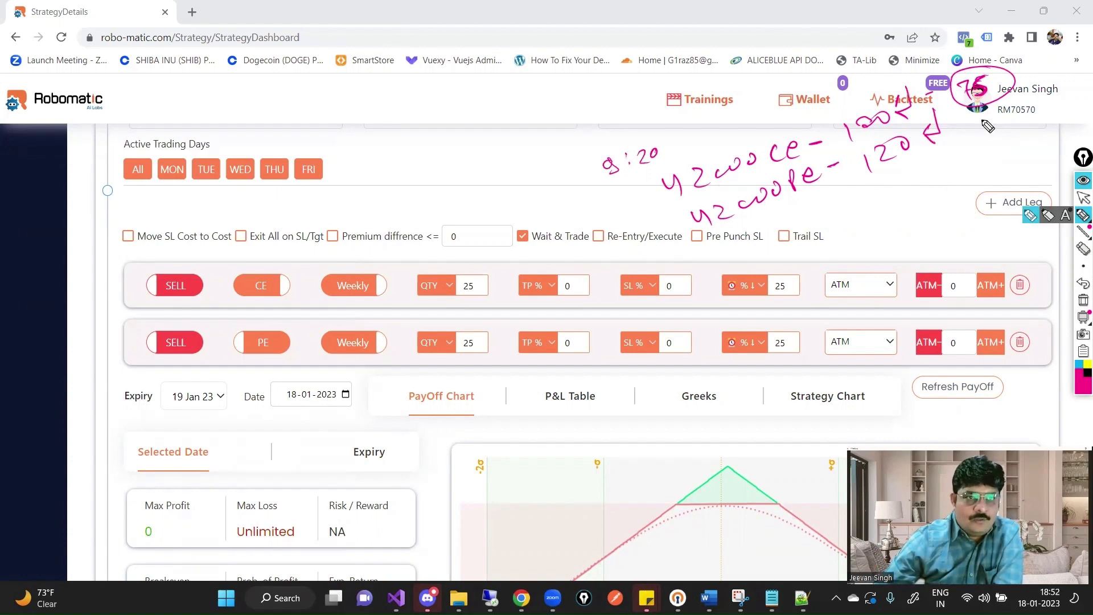
mouse_move(988, 127)
mouse_down()
mouse_move(1024, 106)
mouse_move(967, 102)
mouse_up()
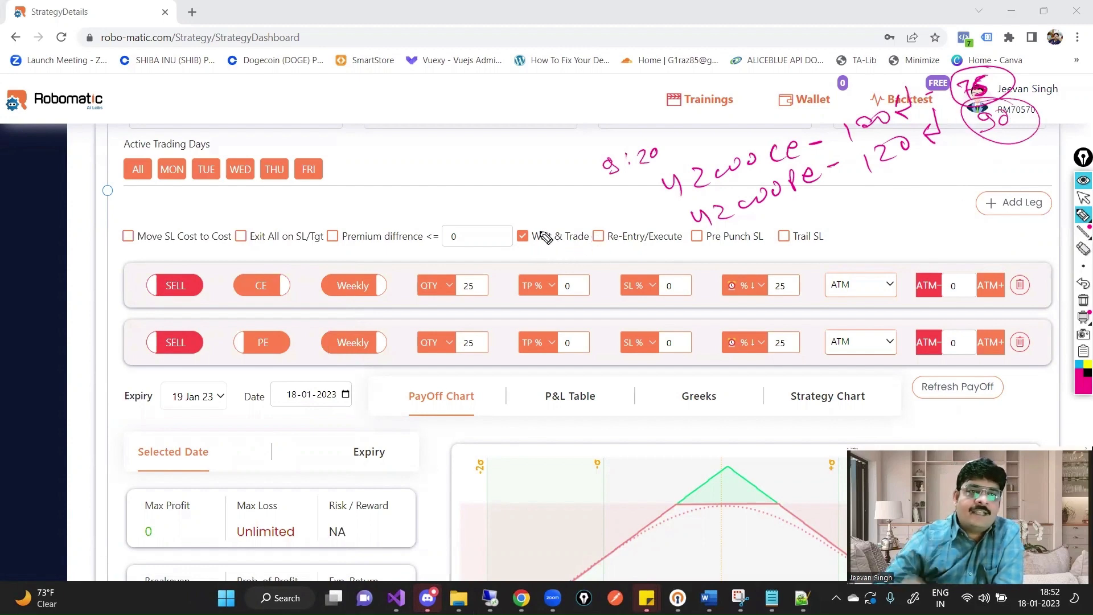
mouse_move(1022, 48)
mouse_down()
mouse_move(1019, 70)
mouse_move(1003, 70)
mouse_up()
mouse_move(1011, 60)
mouse_down()
mouse_move(1003, 71)
mouse_move(1042, 117)
mouse_move(1035, 111)
mouse_up()
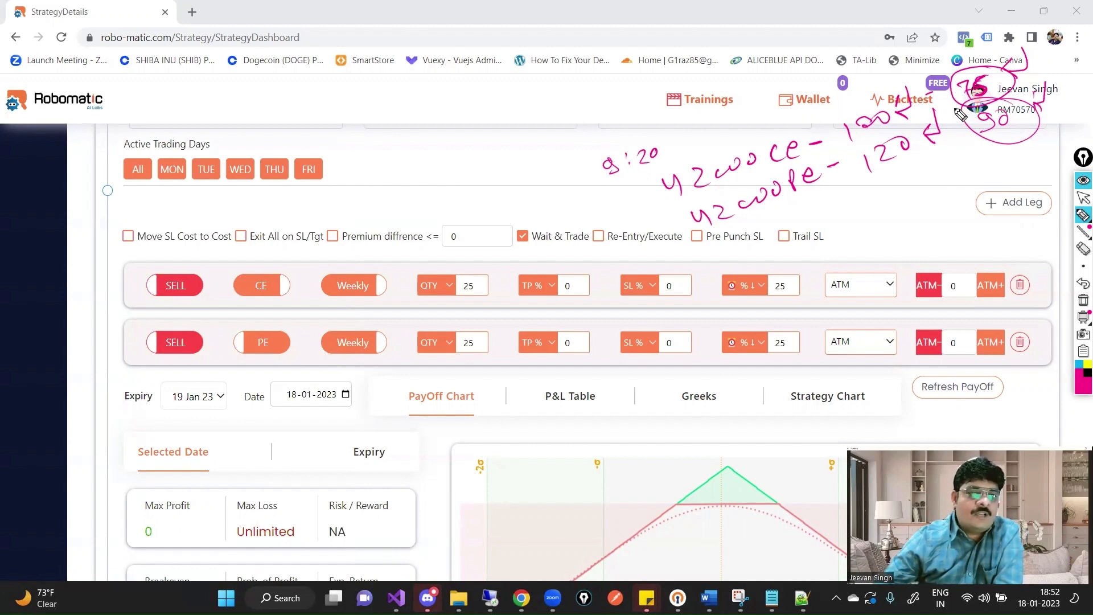
- Switch the Wait & Trade condition of both the CE and PE legs to an upward percentage move (% ↑)
click(1082, 196)
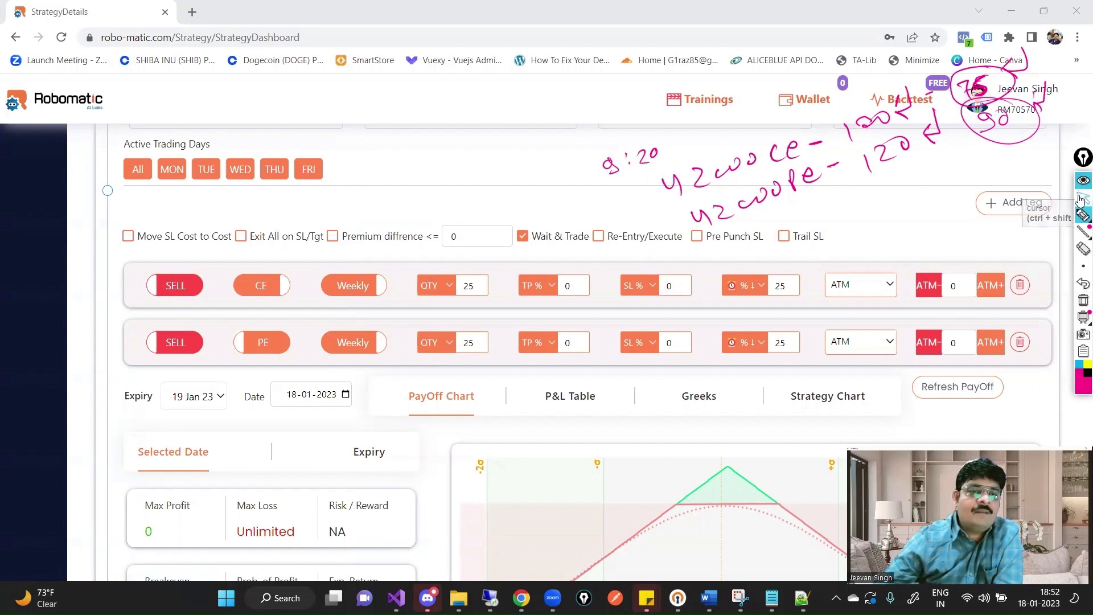
click(746, 286)
click(748, 302)
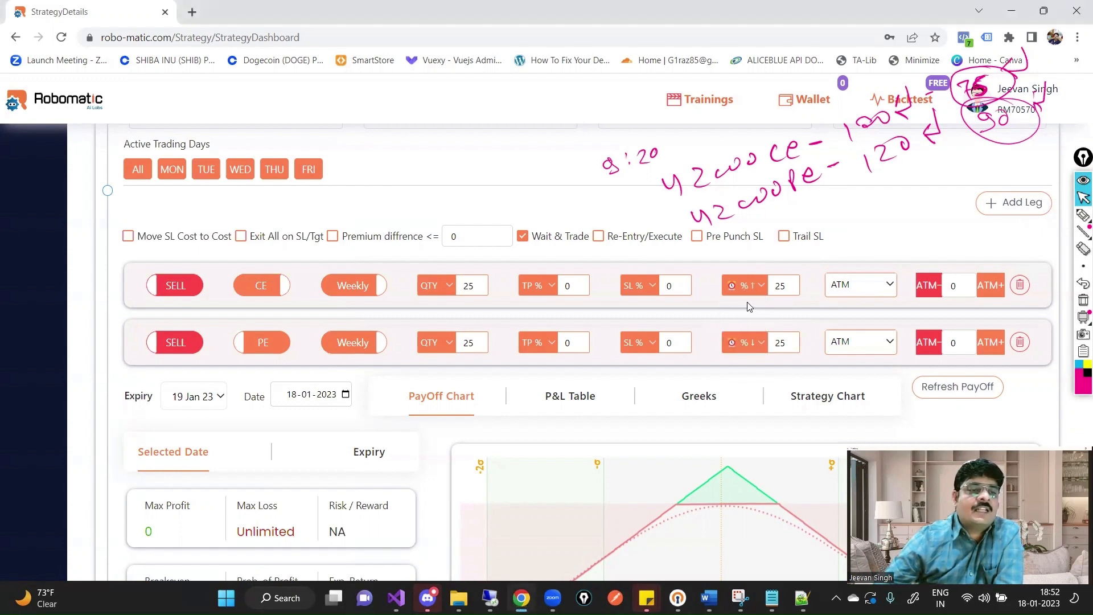
click(751, 345)
click(764, 359)
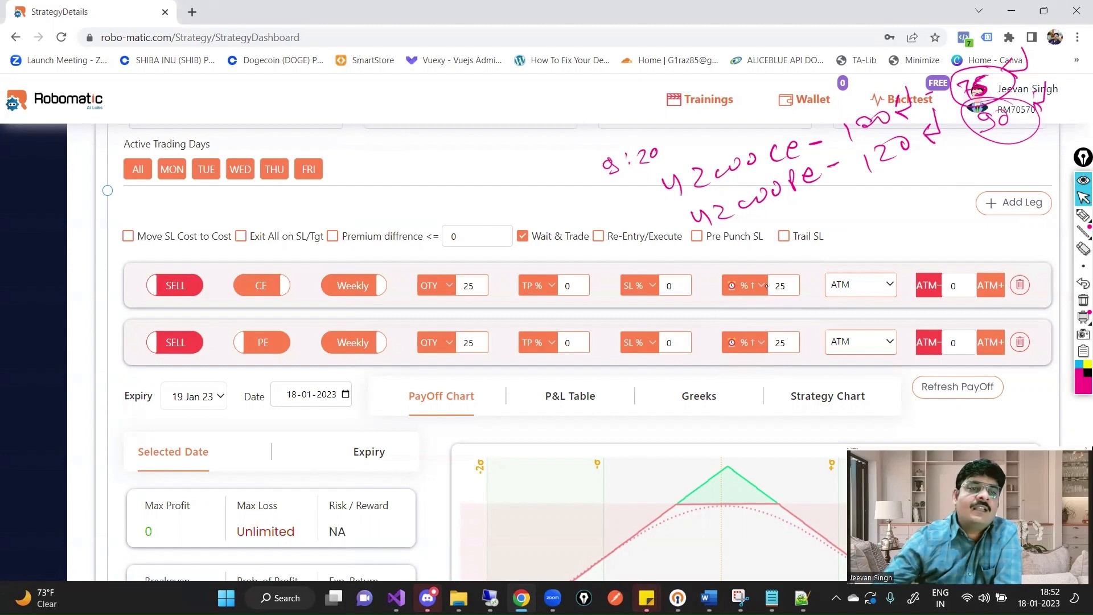
- Handwrite 125 above the CE premium of 100 and 150 below the PE premium of 120, linking each with a stroke or arrow
click(1084, 216)
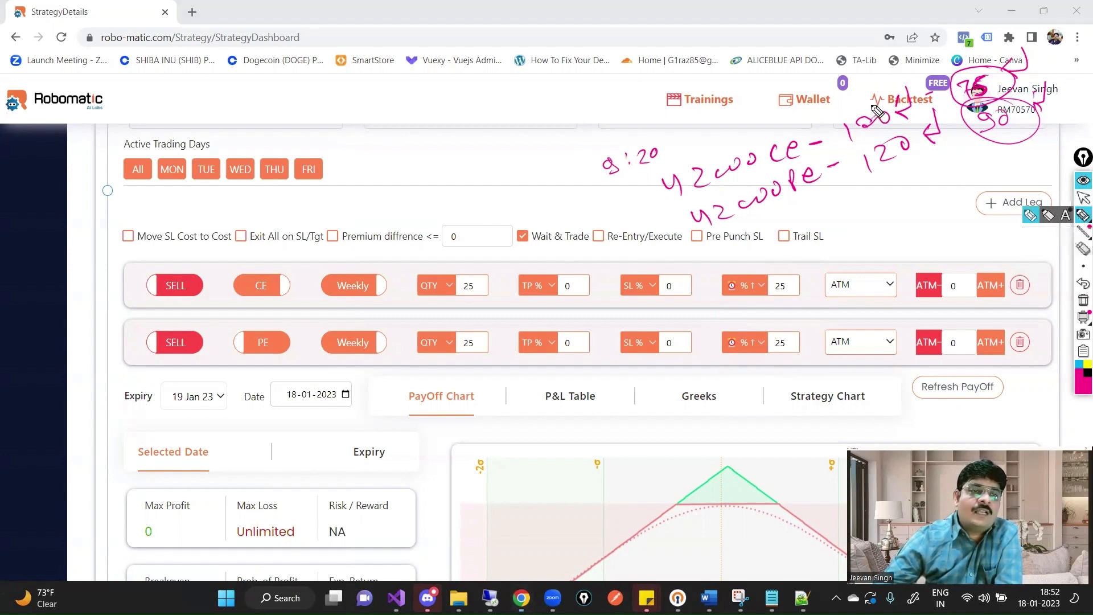
mouse_move(833, 67)
mouse_down()
mouse_move(844, 73)
mouse_move(871, 39)
mouse_up()
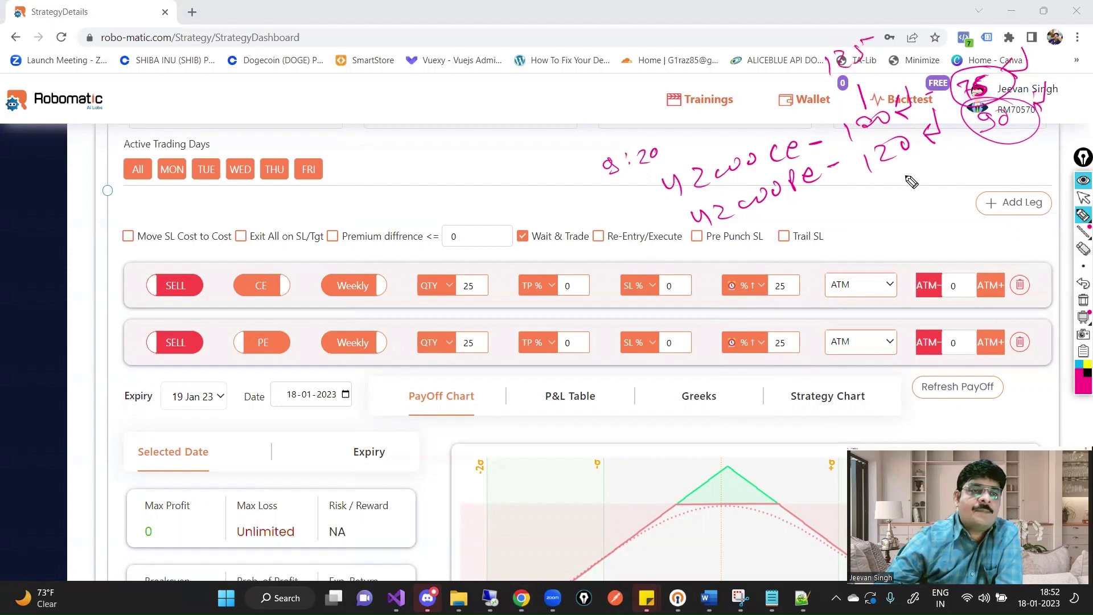
mouse_move(910, 172)
mouse_down()
mouse_move(909, 193)
mouse_move(917, 179)
mouse_up()
click(1082, 198)
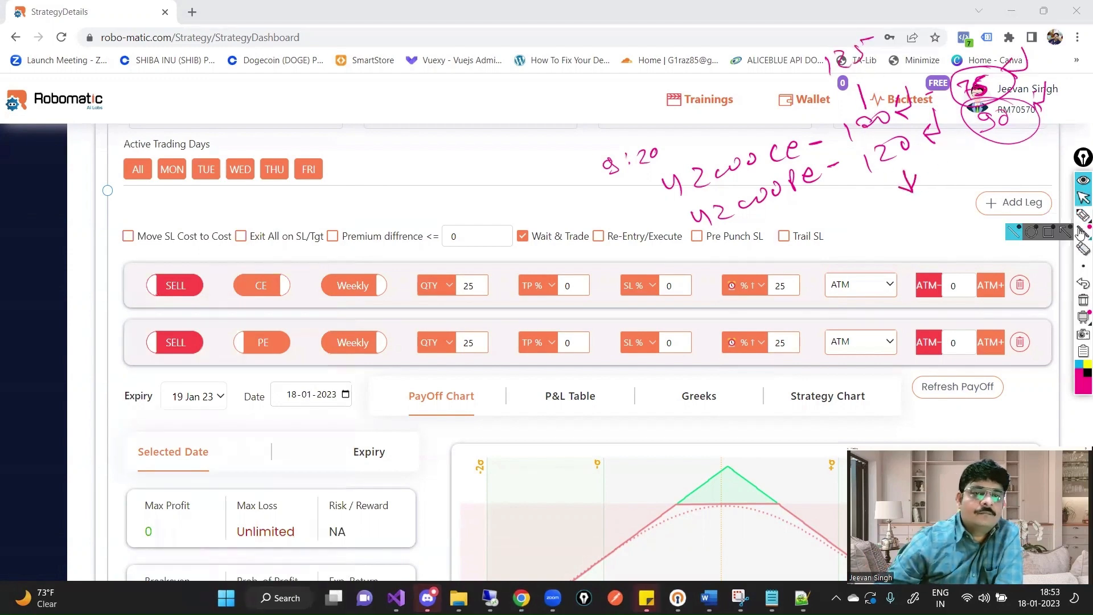
click(1082, 216)
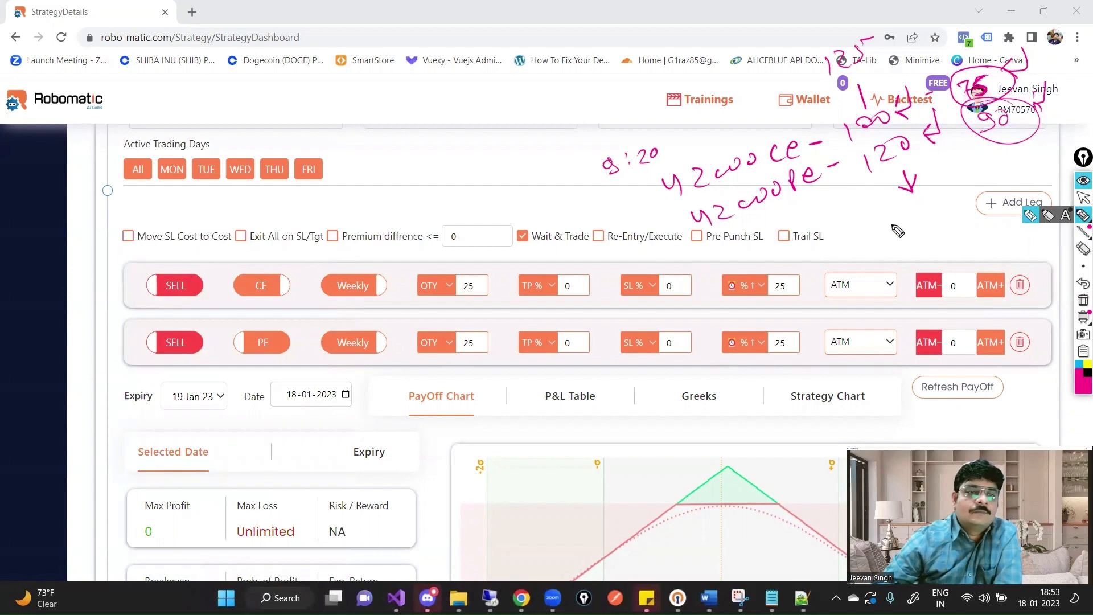
mouse_move(912, 212)
mouse_down()
mouse_move(909, 233)
mouse_move(922, 228)
mouse_up()
drag(940, 206, 939, 207)
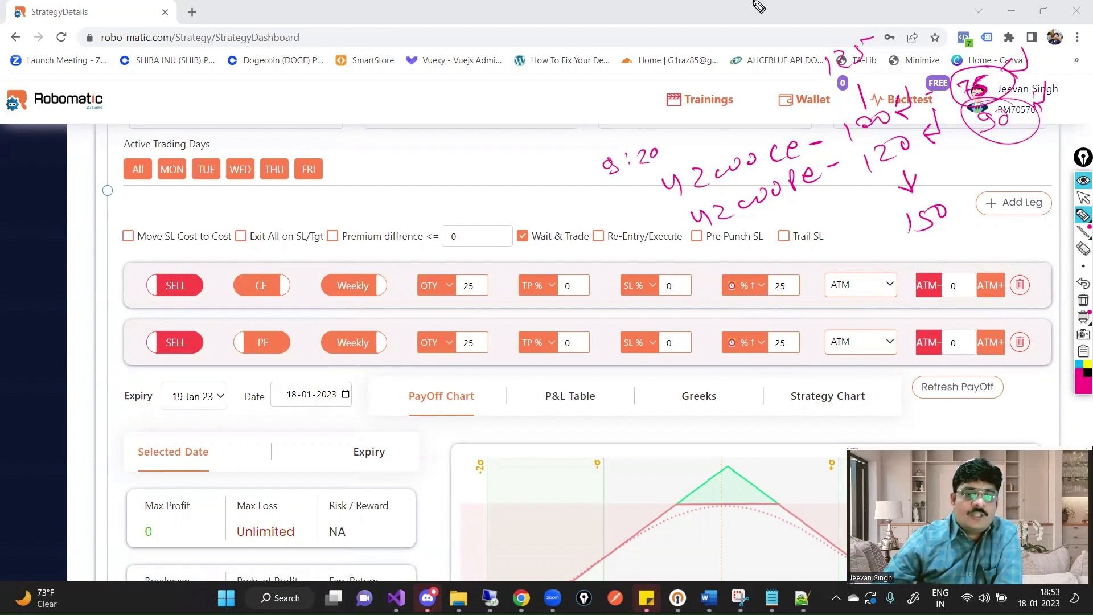
- Set the Wait & Trade condition of both the CE and PE legs to a downward percentage move (% ↓)
click(1081, 200)
click(753, 299)
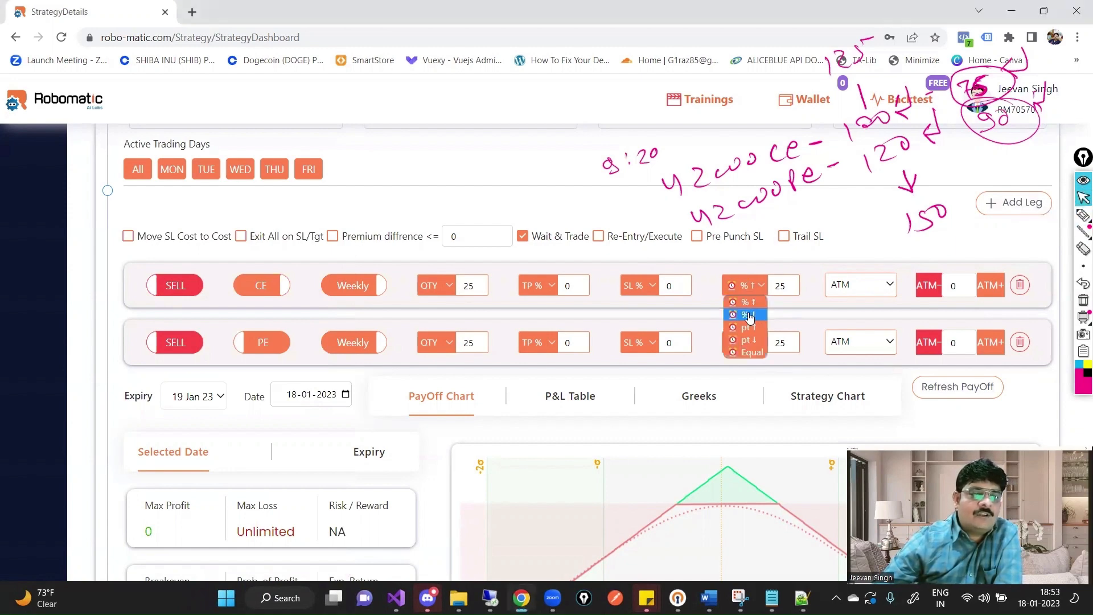
click(750, 316)
click(752, 342)
click(748, 372)
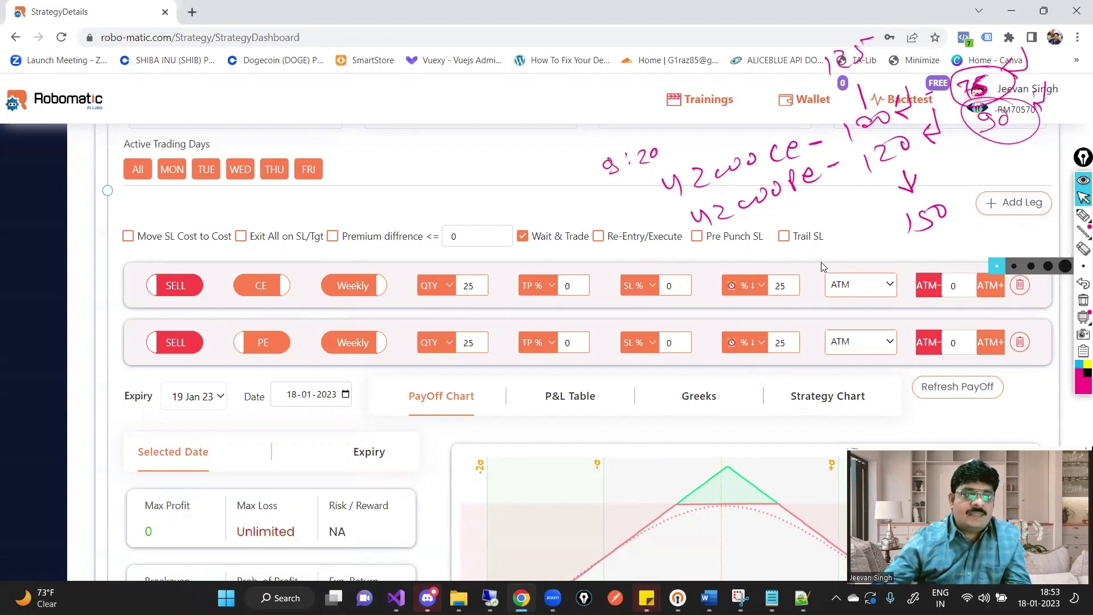
- Name the strategy Short Straddle WaitNTrade and save it
click(672, 284)
scroll(351, 349, down, 10)
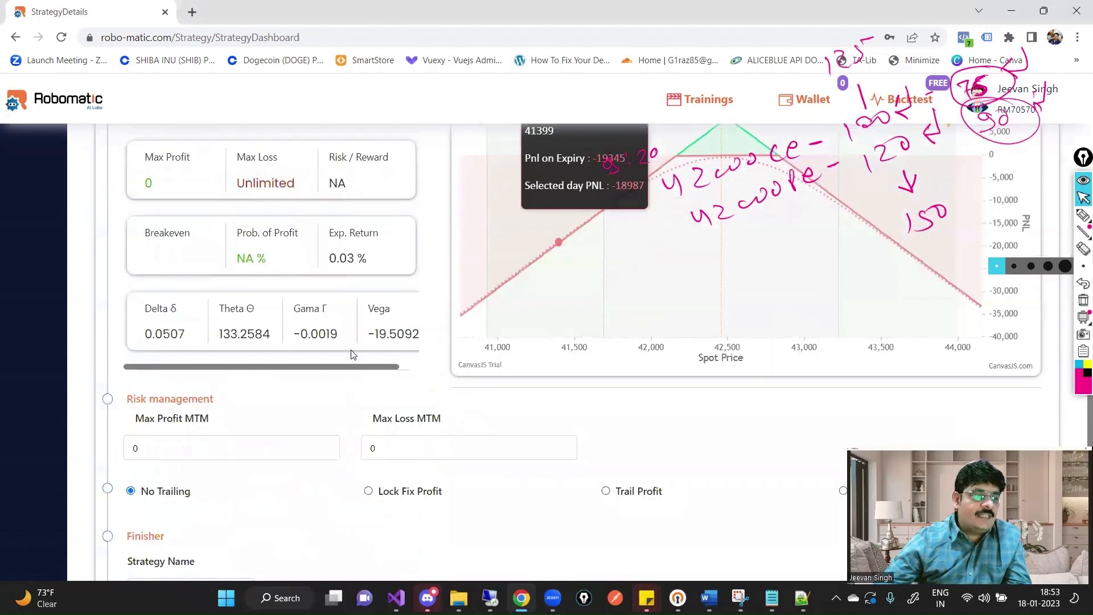
click(201, 442)
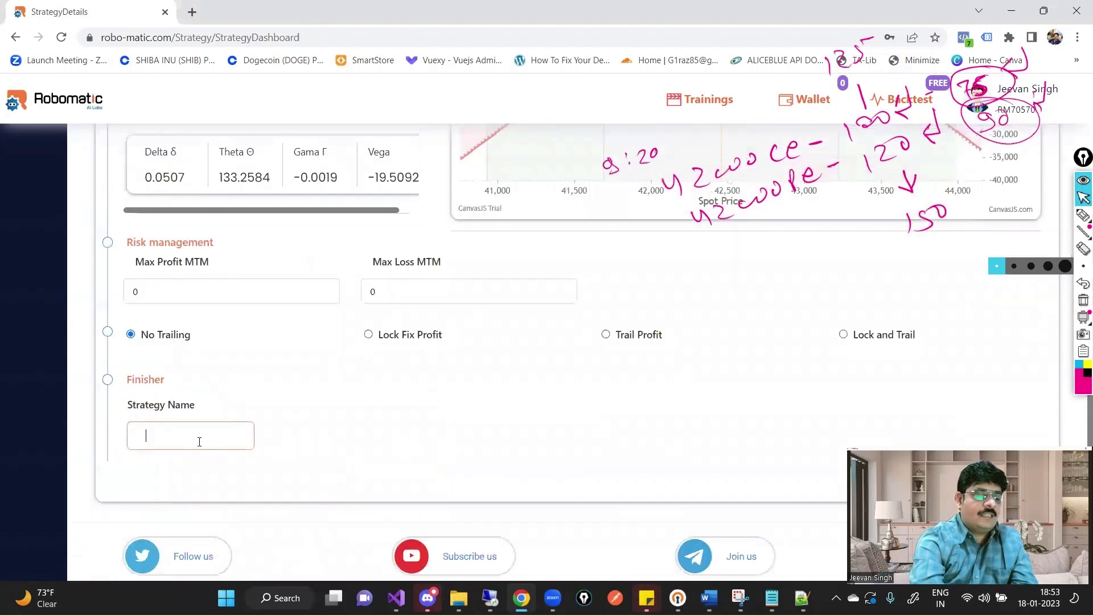
text(S)
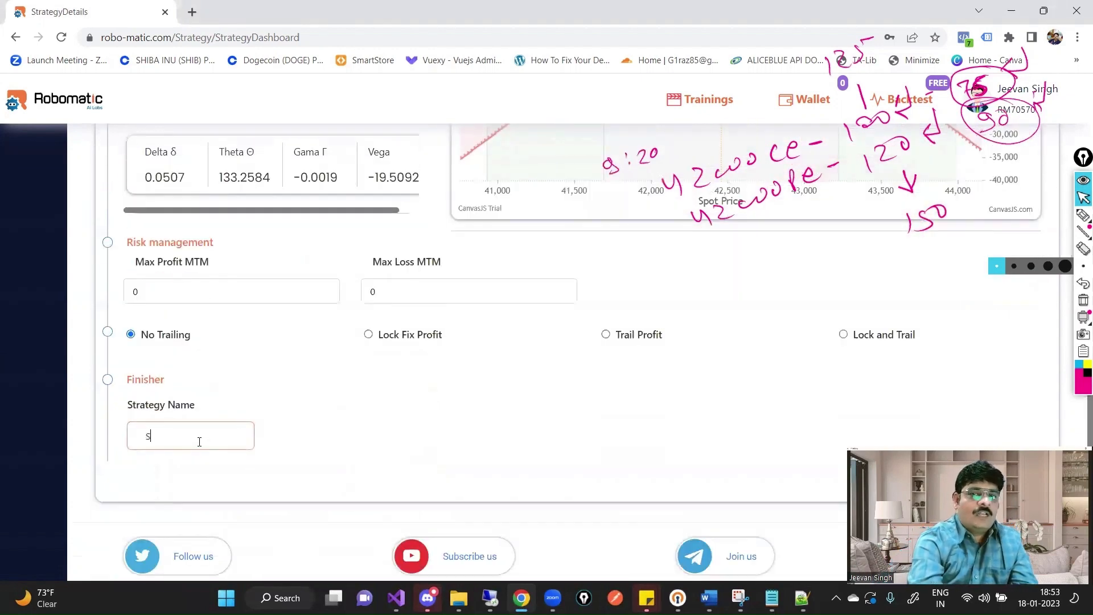
text(hort Stradd)
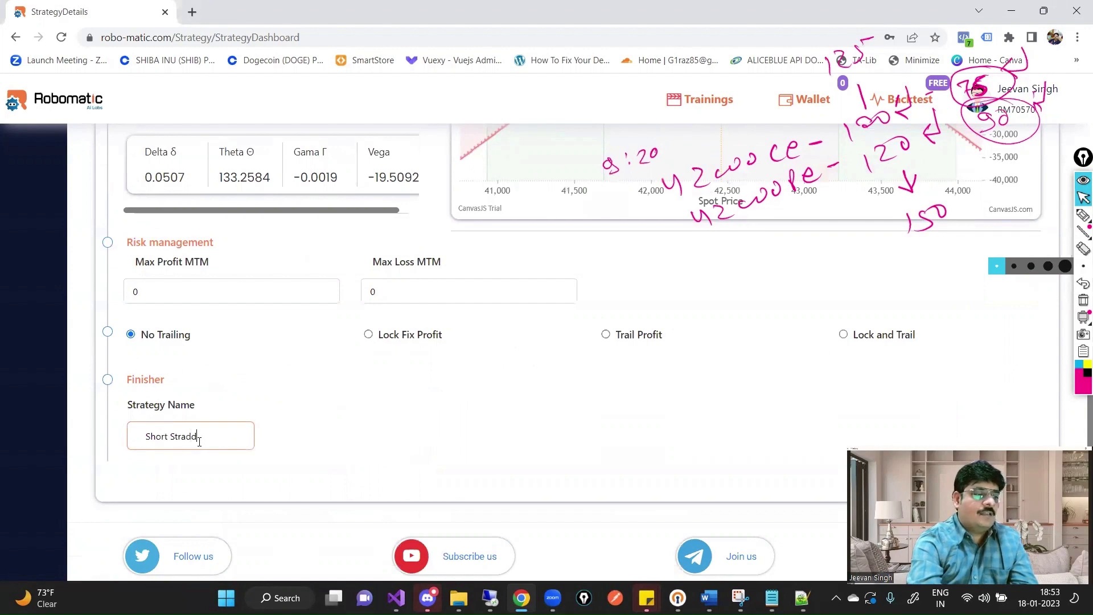
text(le Wait)
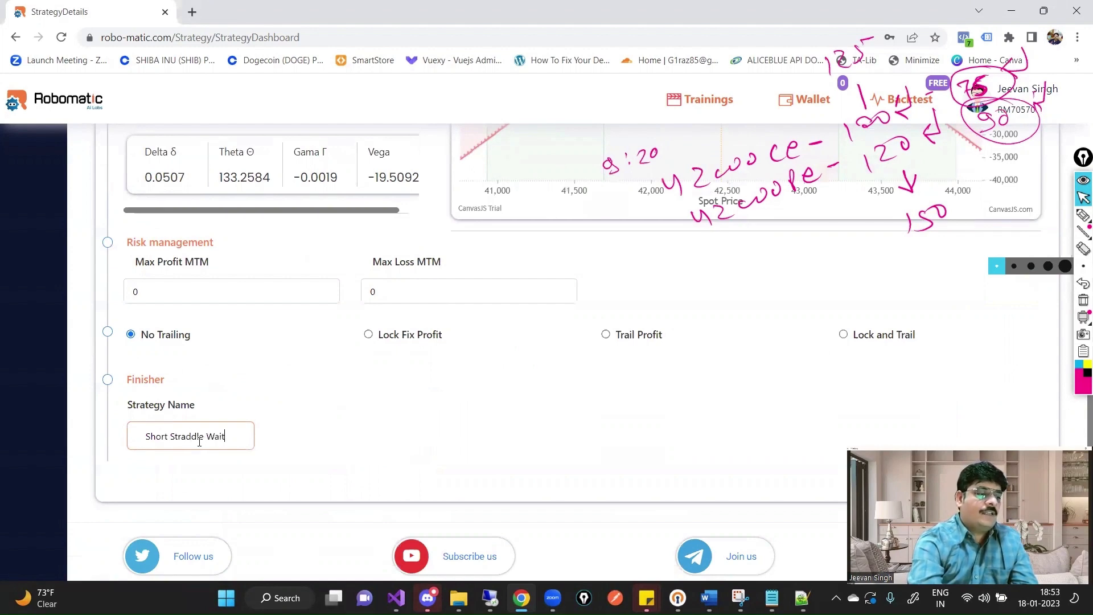
text(NTrade)
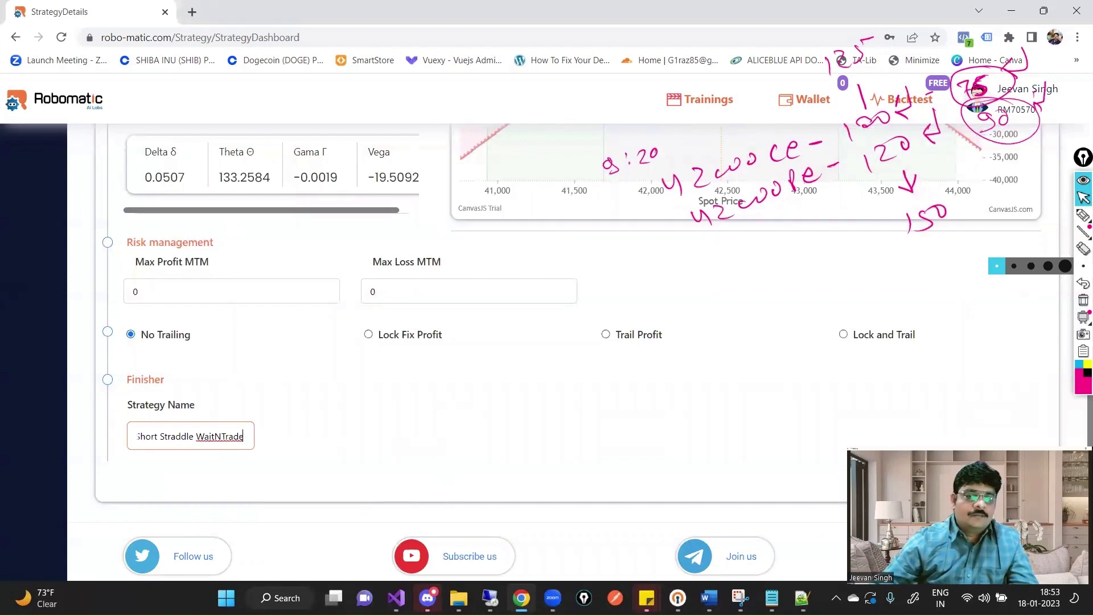
click(999, 483)
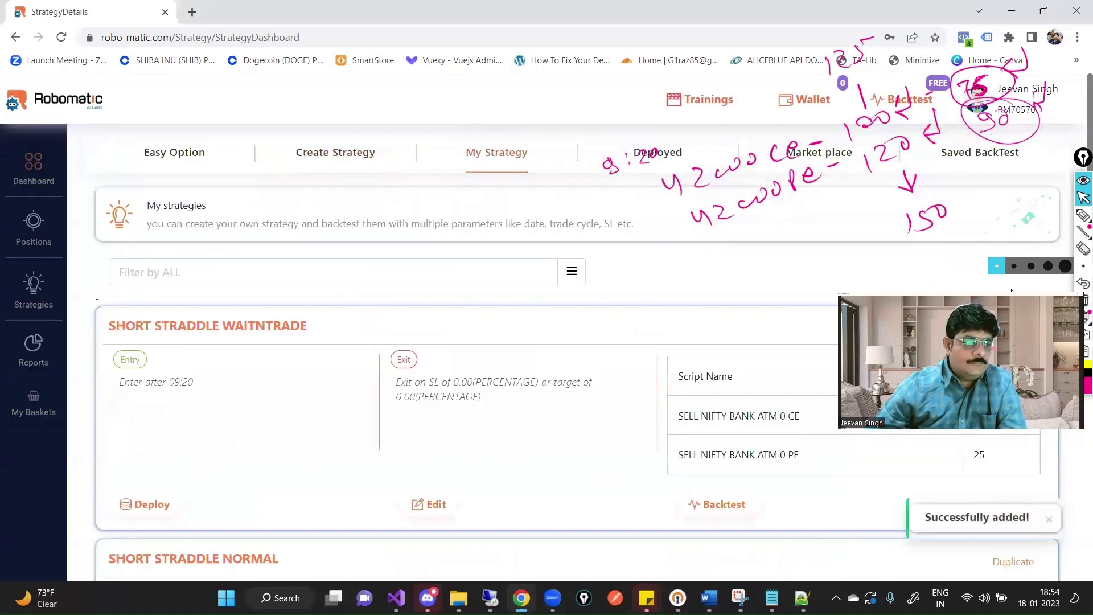
- Find the Short Straddle WaitNTrade entry among the saved strategies and hide the handwritten screen annotations
scroll(772, 263, down, 1)
scroll(183, 256, down, 3)
scroll(254, 210, up, 1)
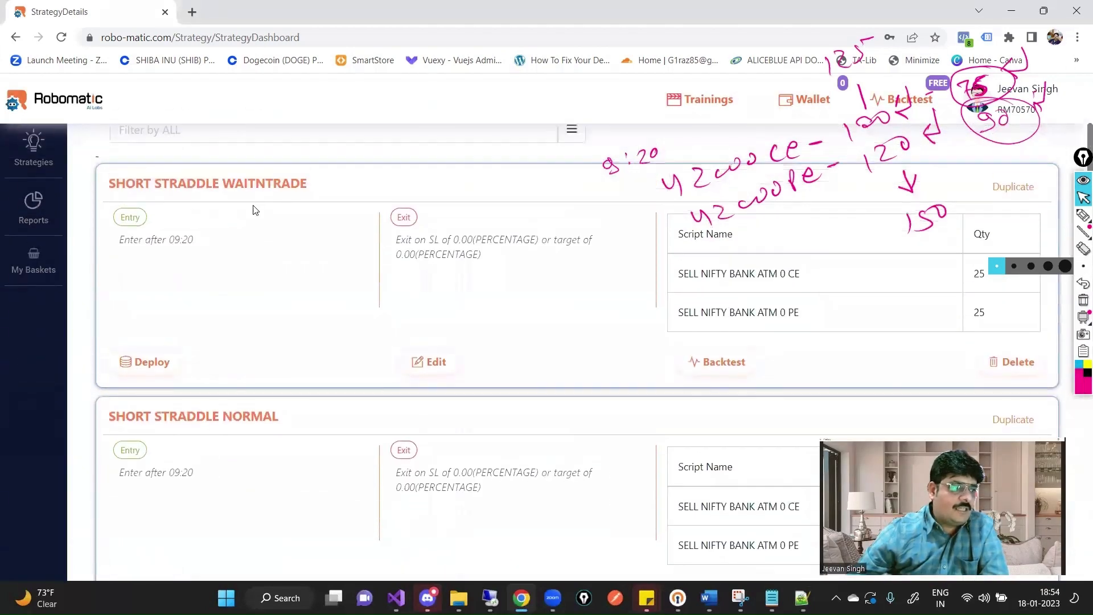
click(1082, 181)
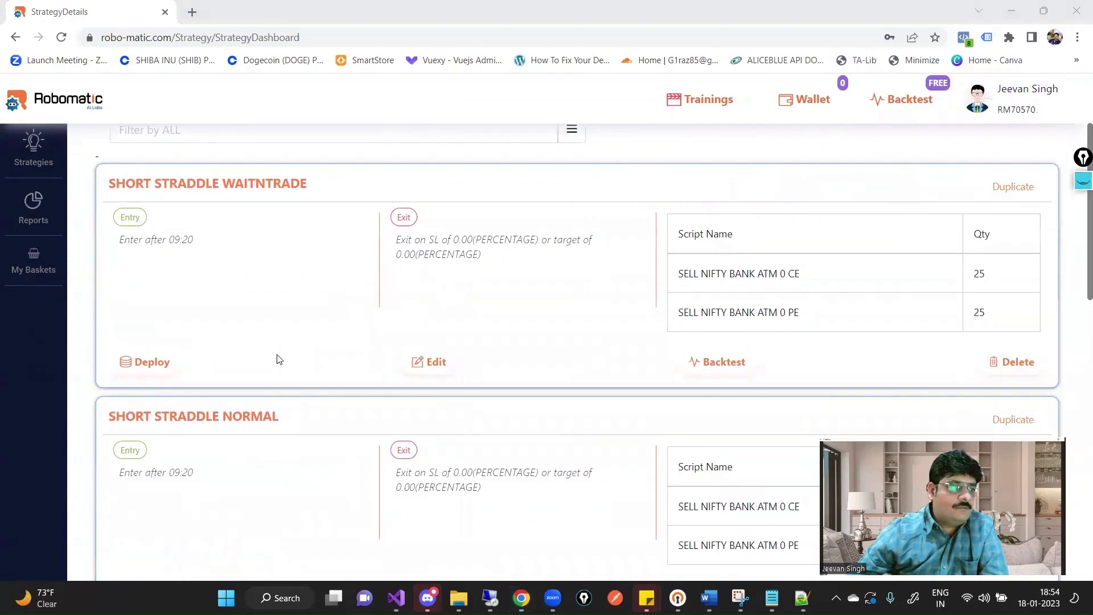
- Run a backtest of Short Straddle WaitNTrade with the start date set to 01-01-2022
click(707, 360)
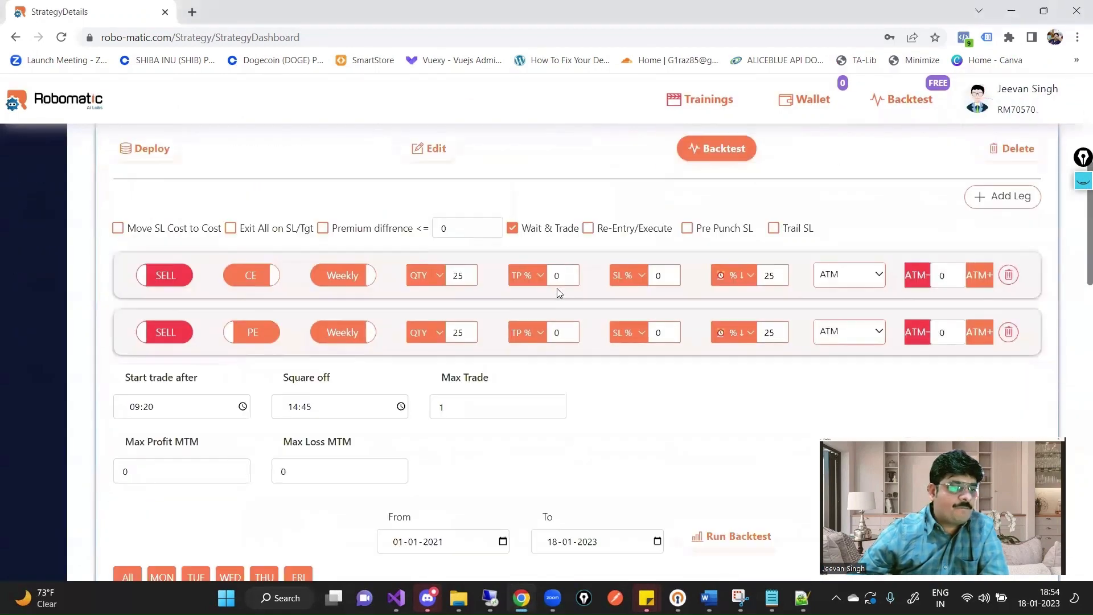
click(433, 328)
key(Up)
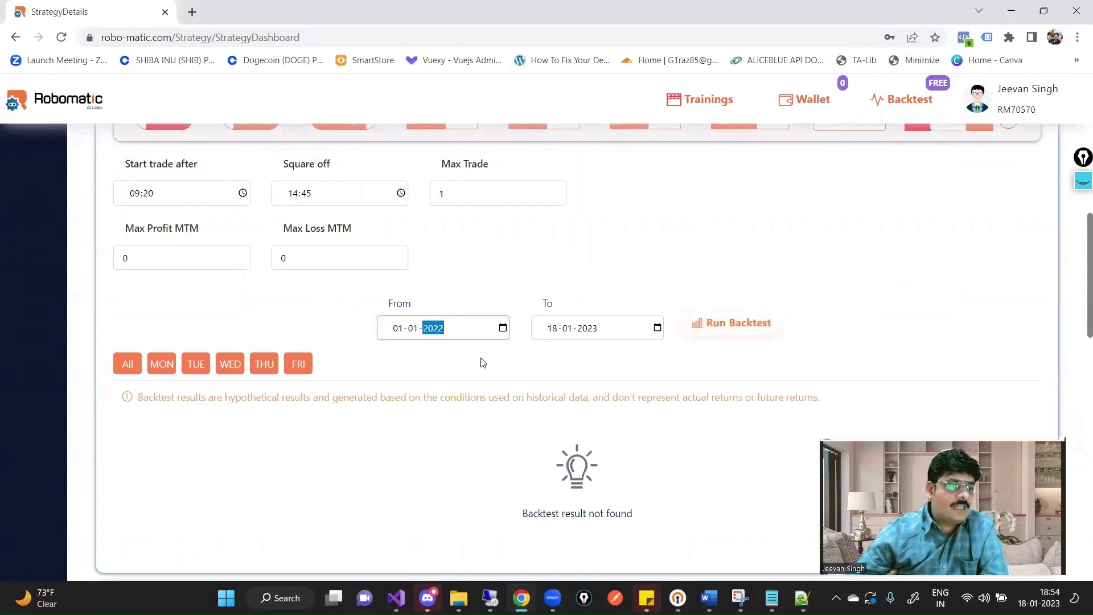
click(734, 326)
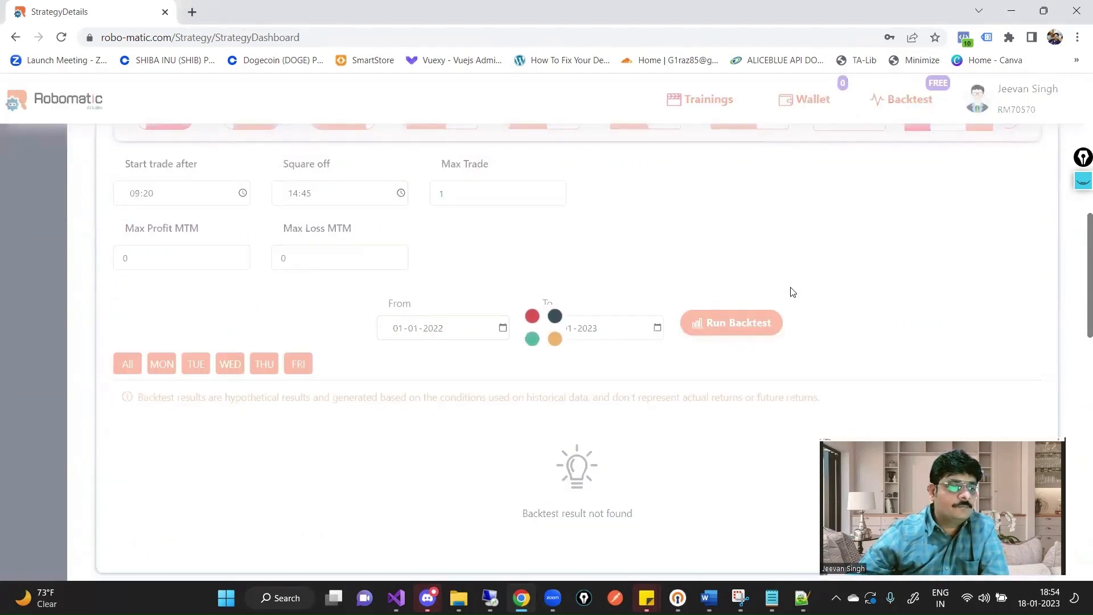
- Review the backtest's summary statistics, yearly/monthly breakup and script-wise transaction details for early January 2022
scroll(791, 292, down, 4)
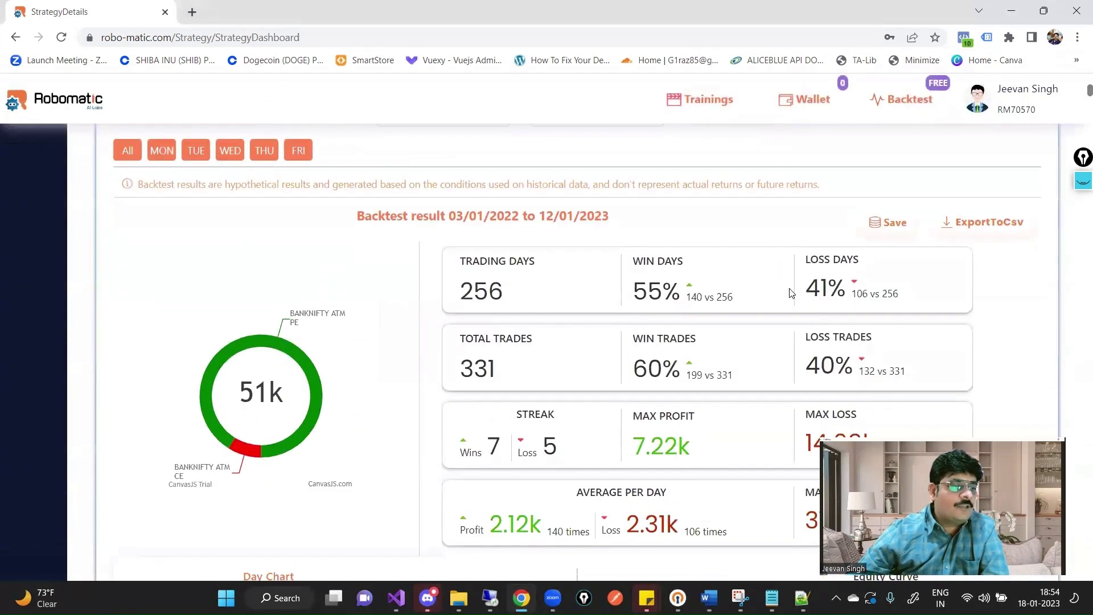
mouse_move(257, 341)
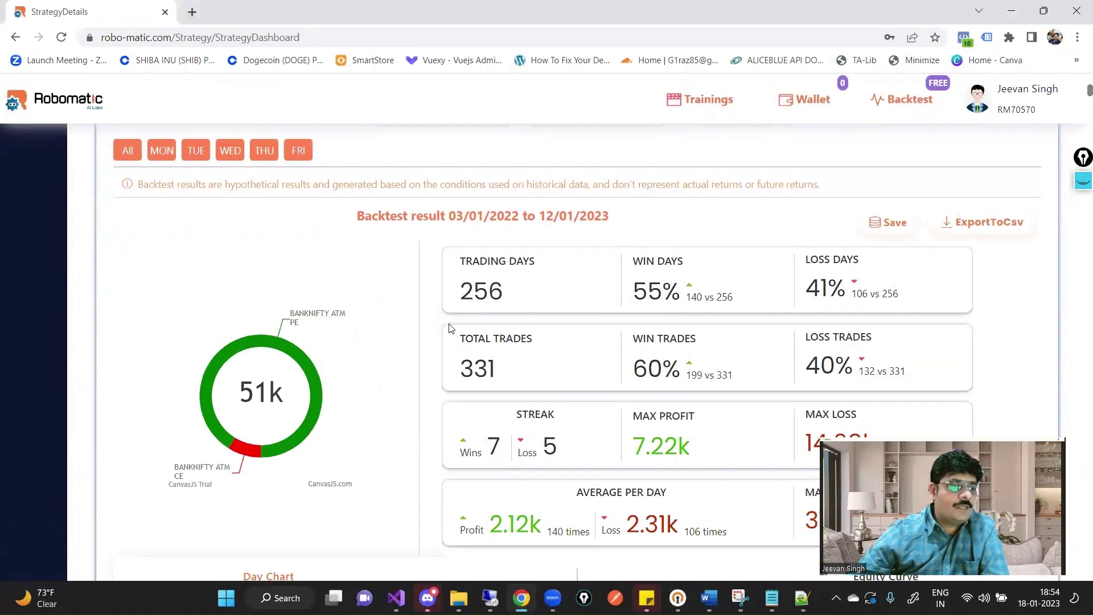
scroll(707, 268, down, 8)
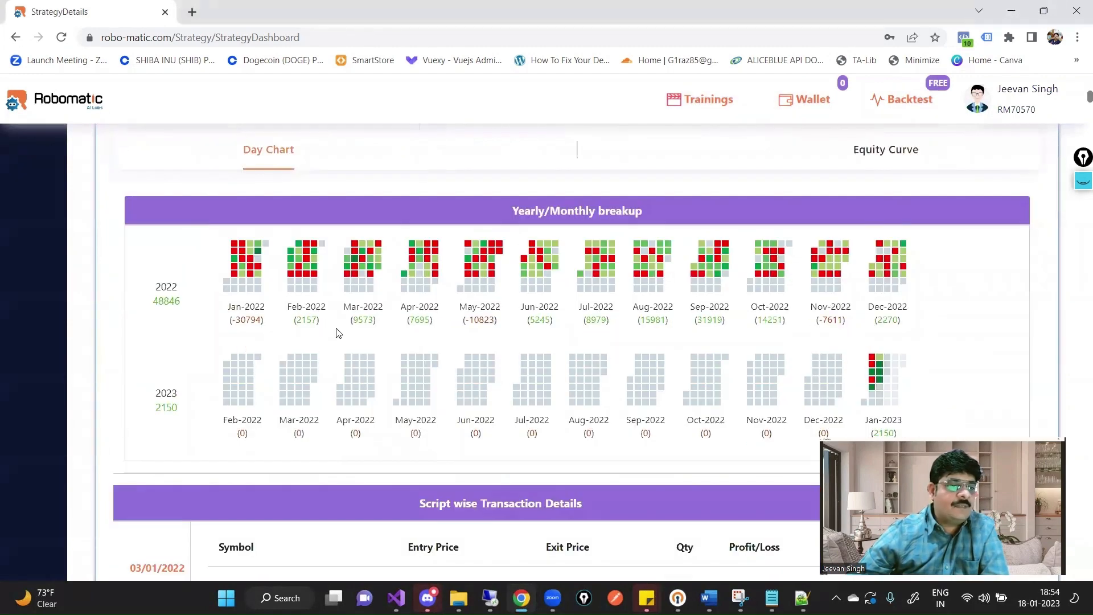
scroll(799, 295, down, 5)
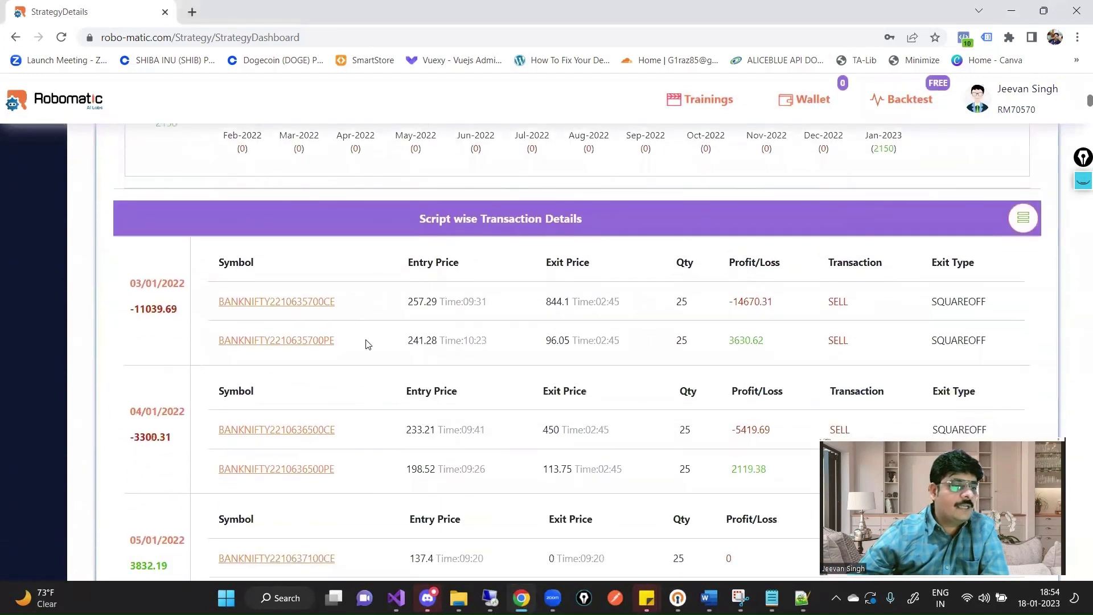
scroll(580, 363, down, 6)
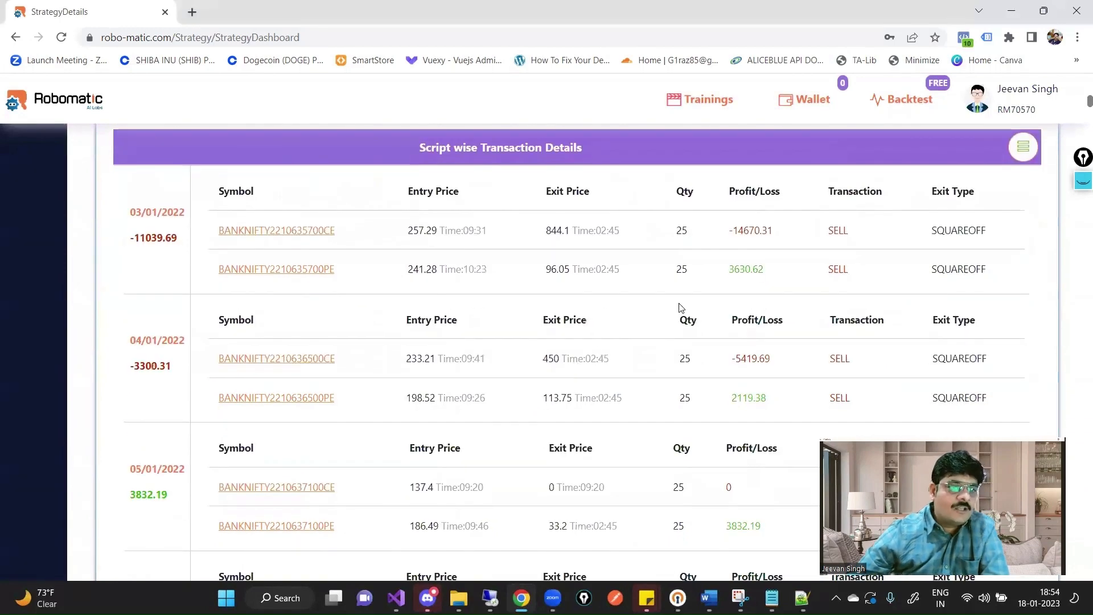
scroll(706, 296, down, 1)
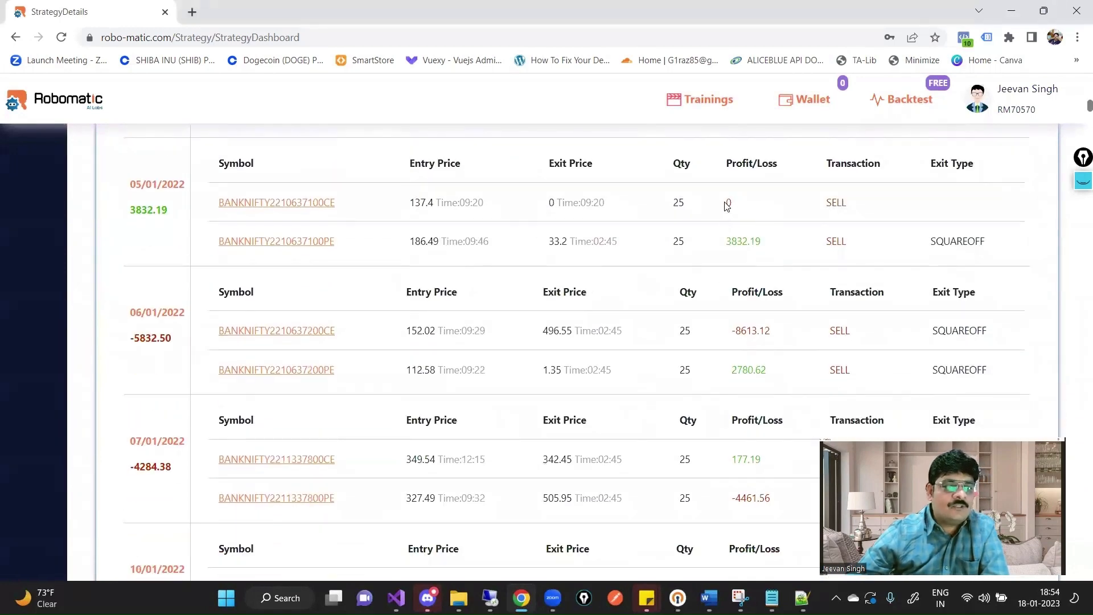
- Examine the 05/01/2022 CE trade's transaction type, entry price, price chart and exit time
double_click(844, 203)
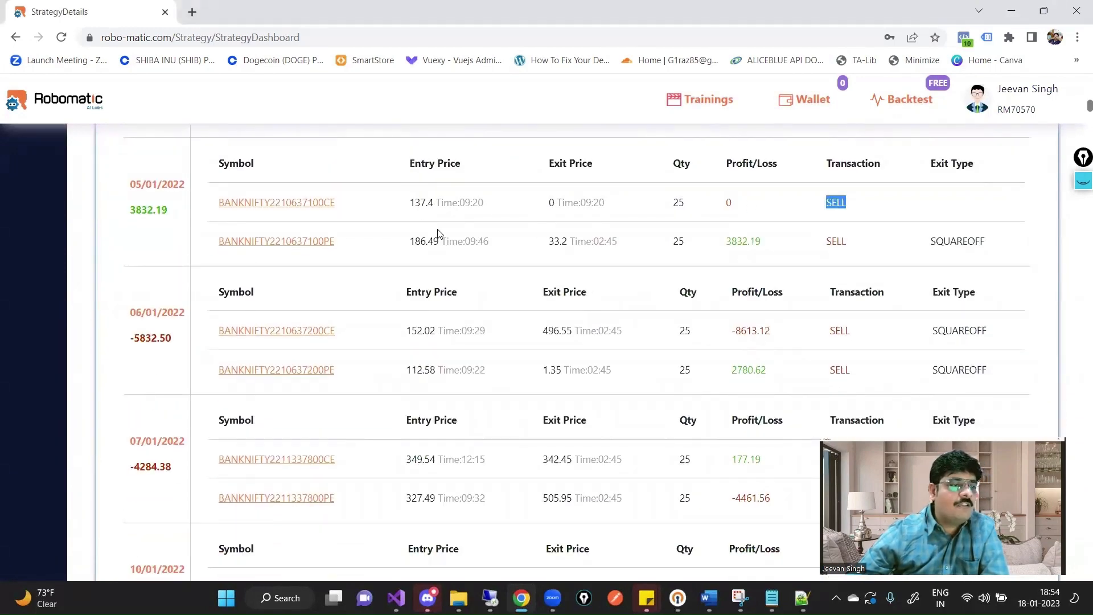
scroll(658, 283, up, 2)
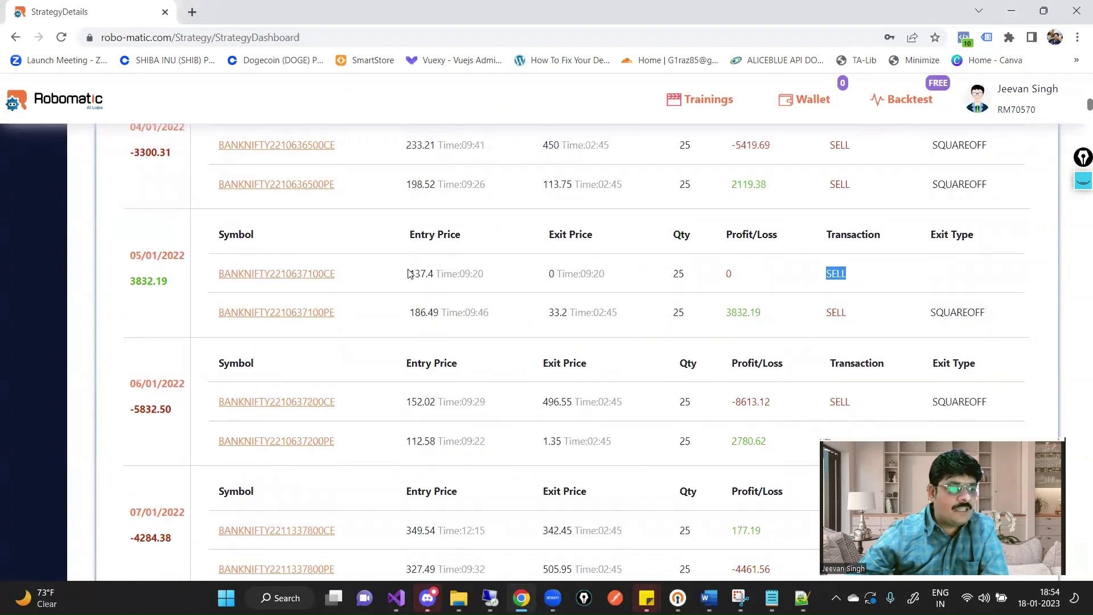
mouse_move(408, 274)
mouse_down()
mouse_move(421, 273)
mouse_move(411, 277)
mouse_up()
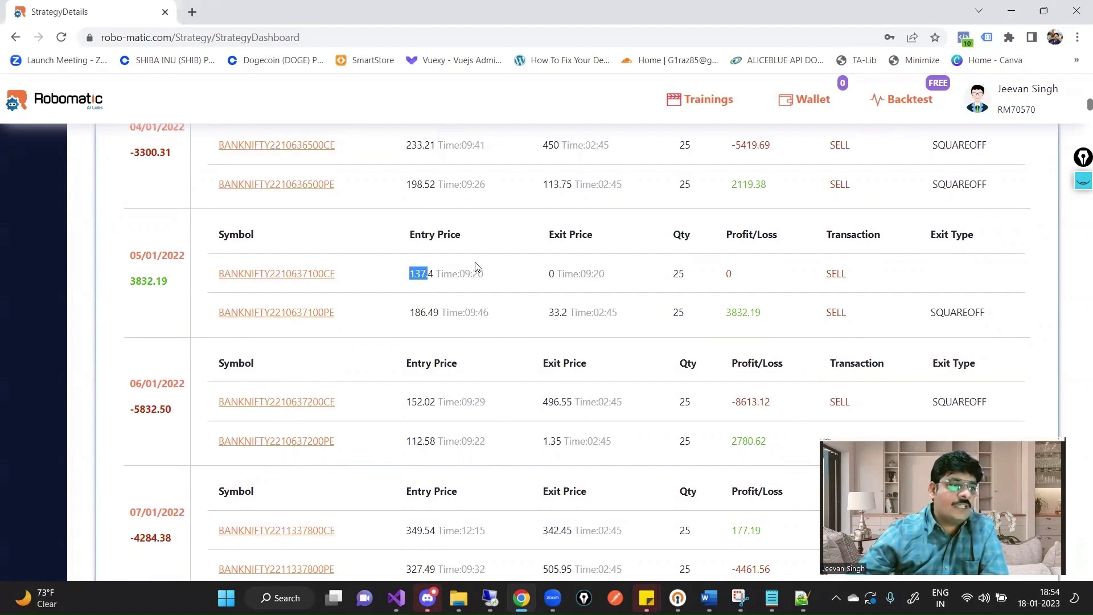
click(468, 278)
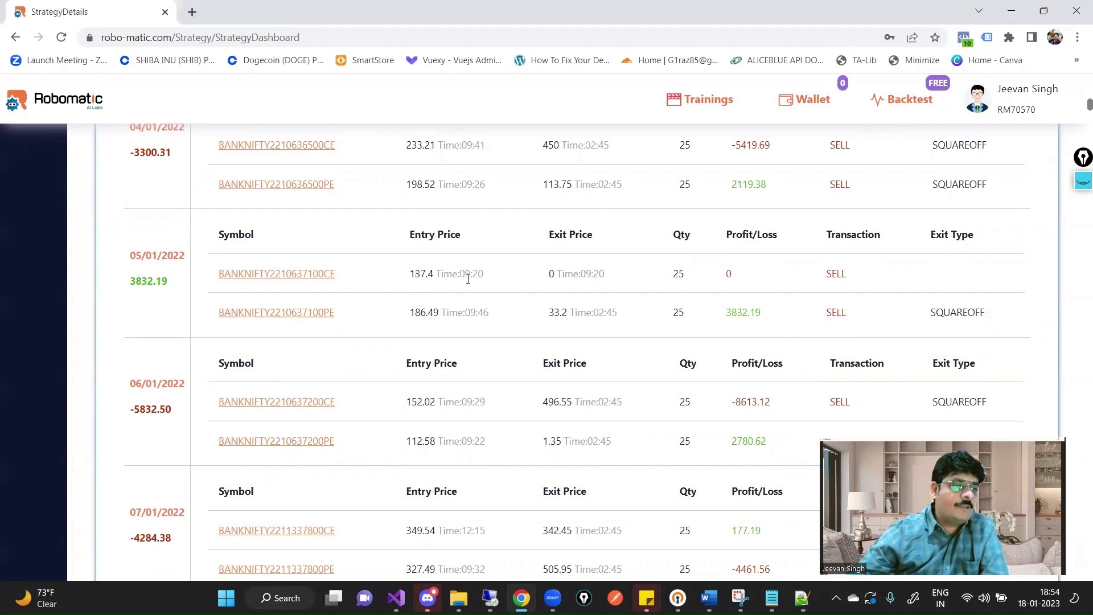
click(291, 277)
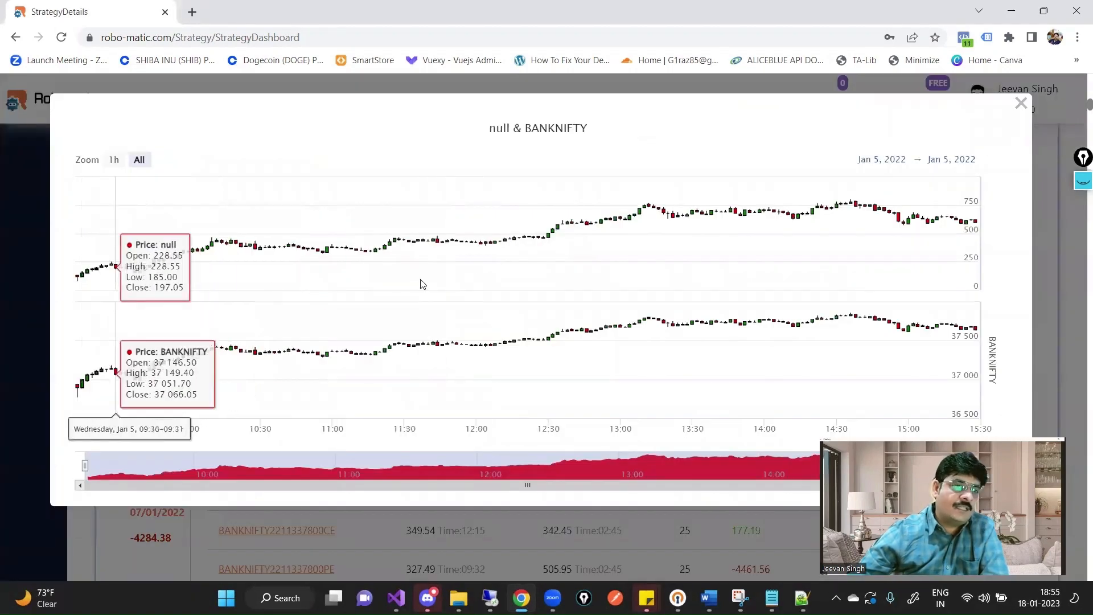
click(1020, 102)
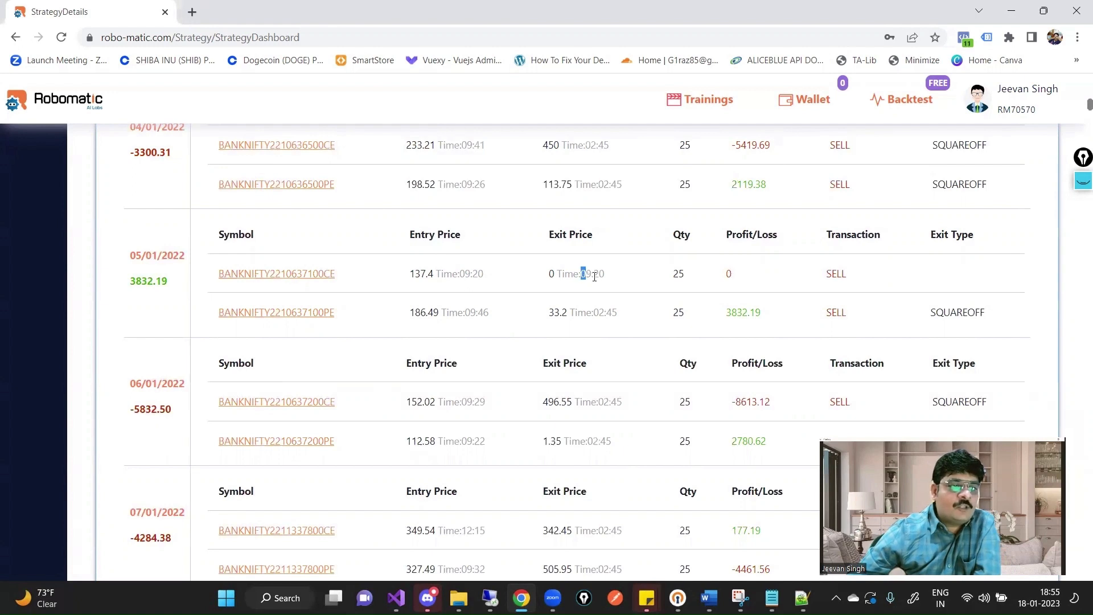
drag(594, 276, 603, 275)
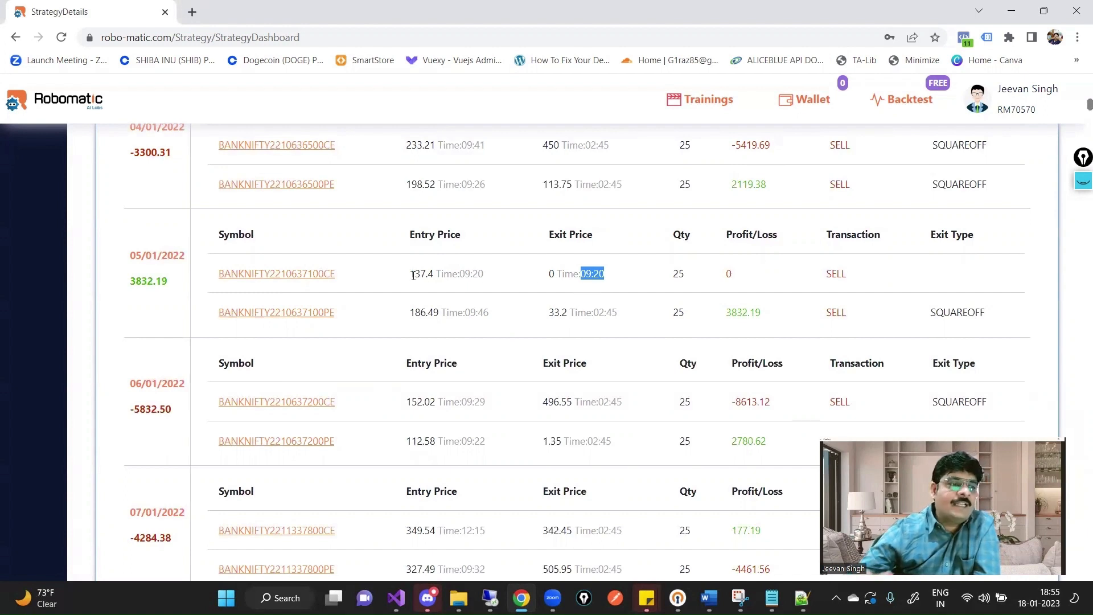
- Examine the price chart of the 05/01/2022 CE trade in the one-hour view from market open and over the whole day
click(263, 276)
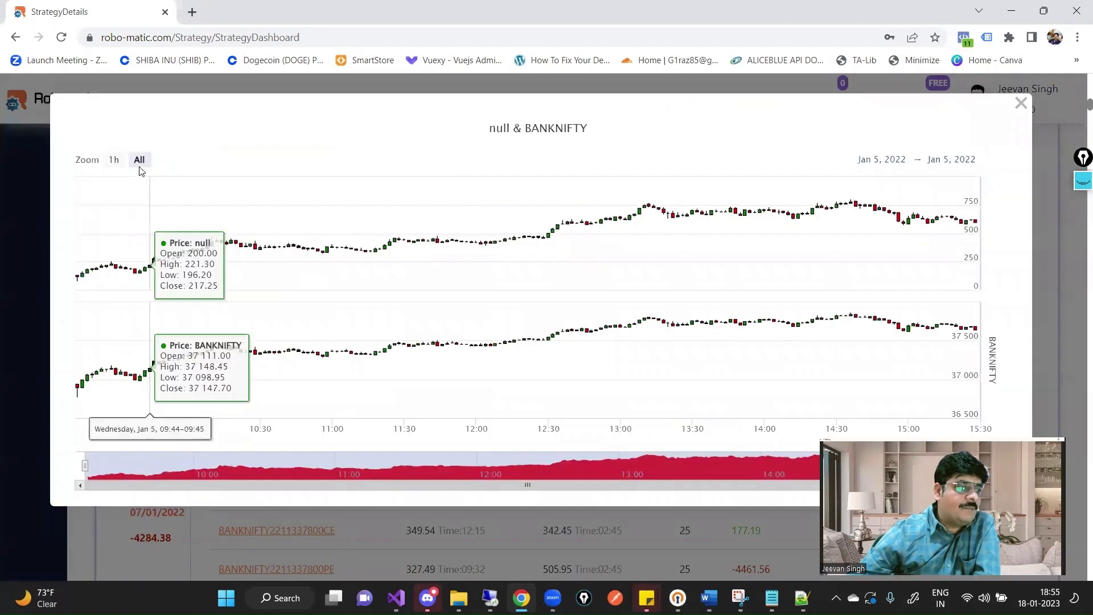
click(114, 160)
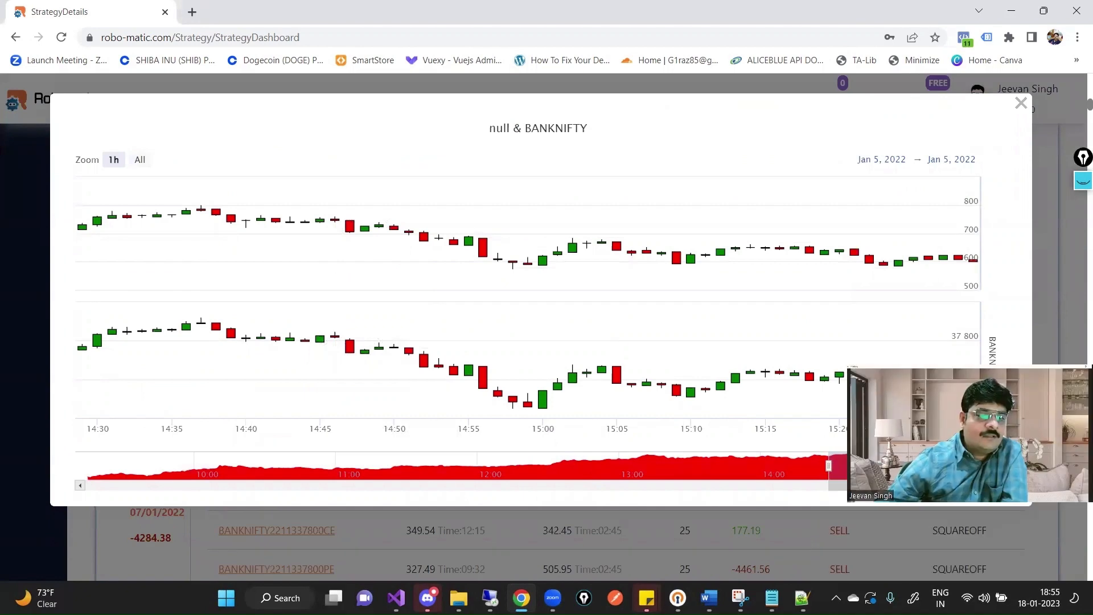
drag(796, 465, 69, 465)
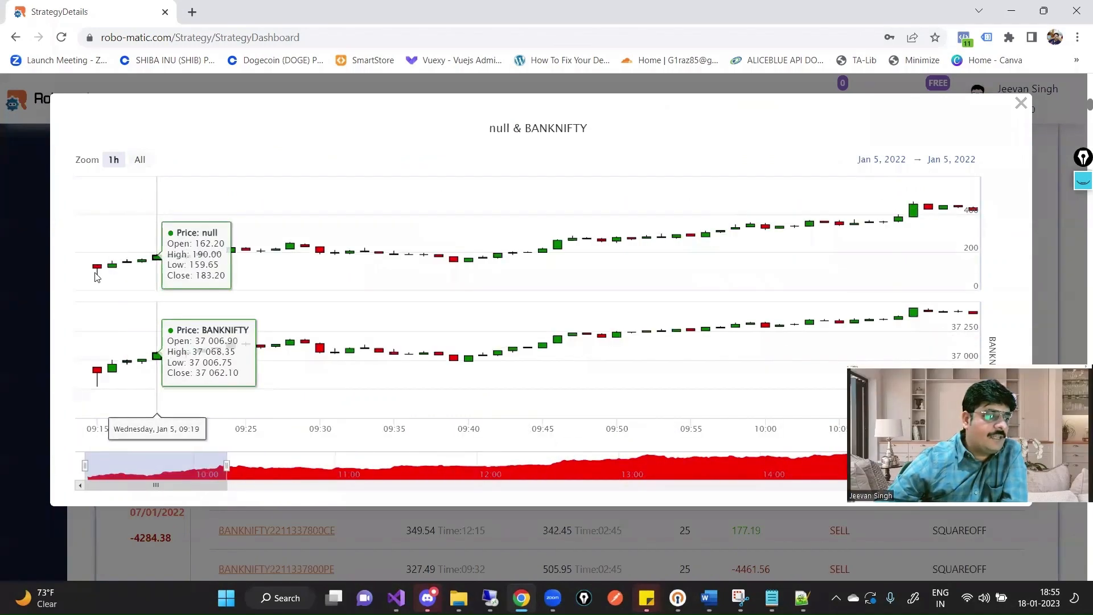
mouse_move(94, 281)
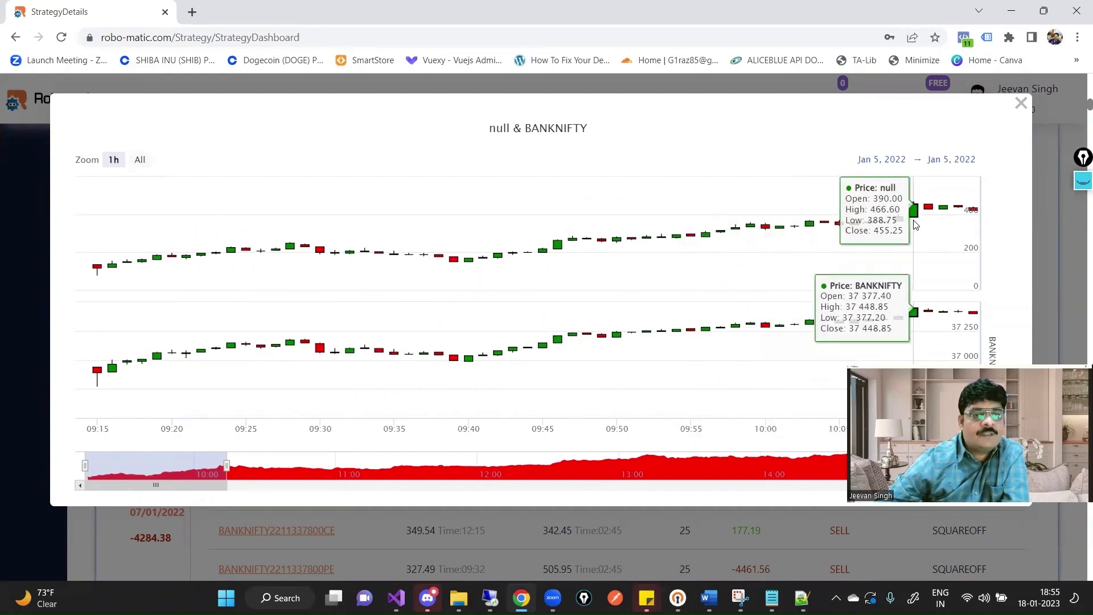
click(139, 159)
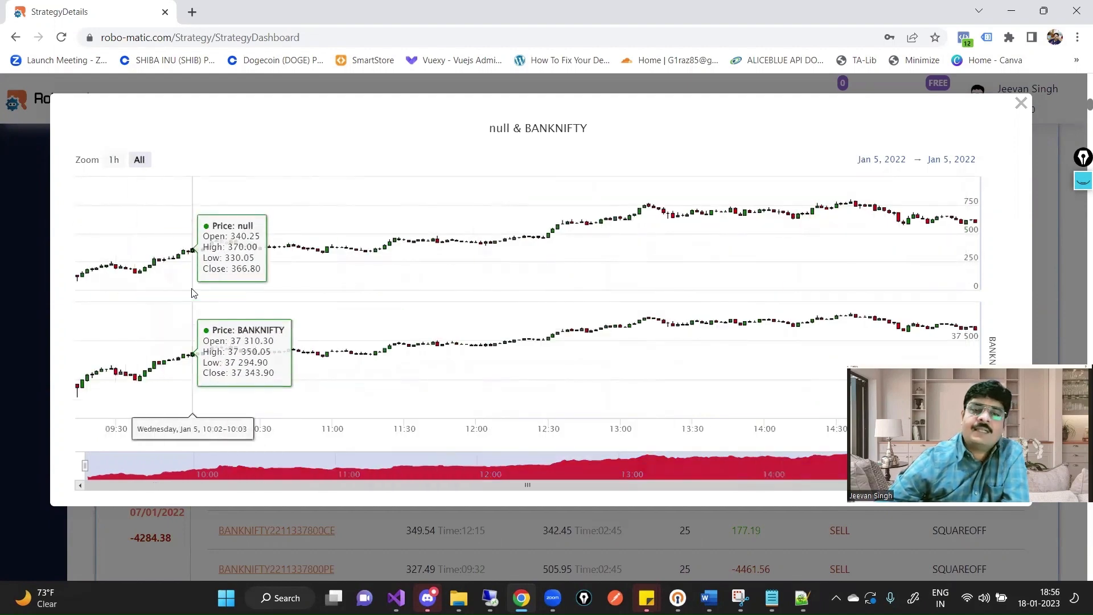
click(1021, 103)
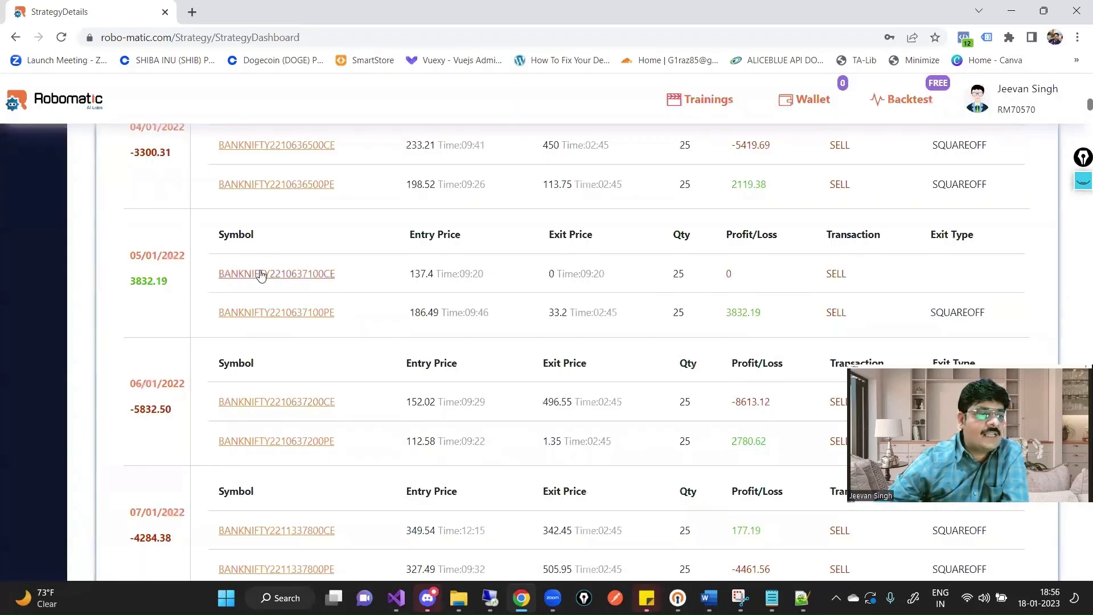
- Compare the CE and PE legs' entry times and profit/loss for the 05/01/2022 and 04/01/2022 trades
double_click(728, 273)
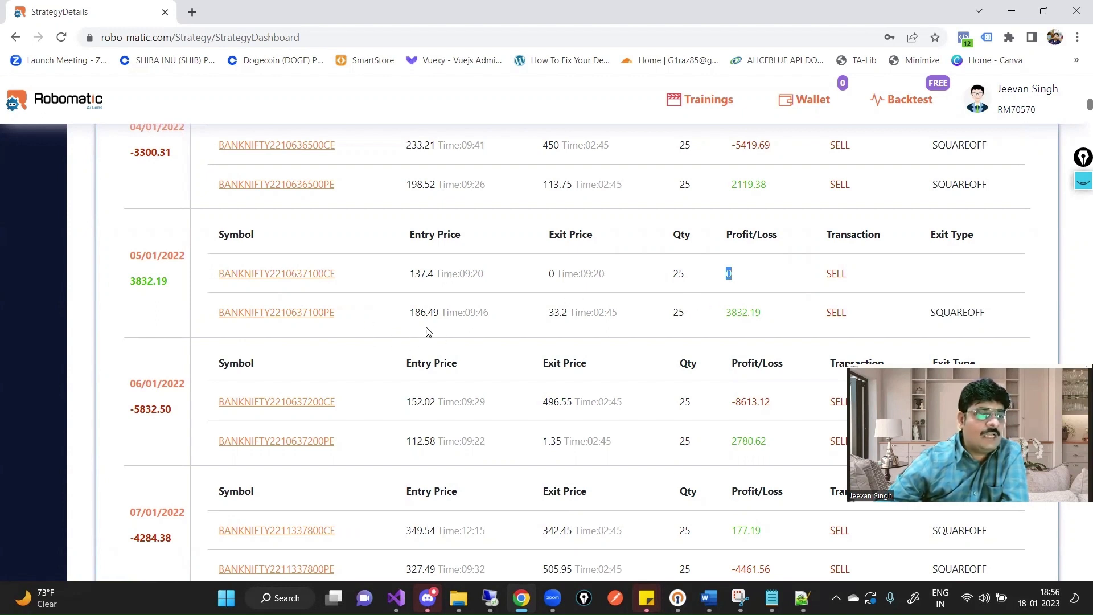
drag(468, 313, 491, 314)
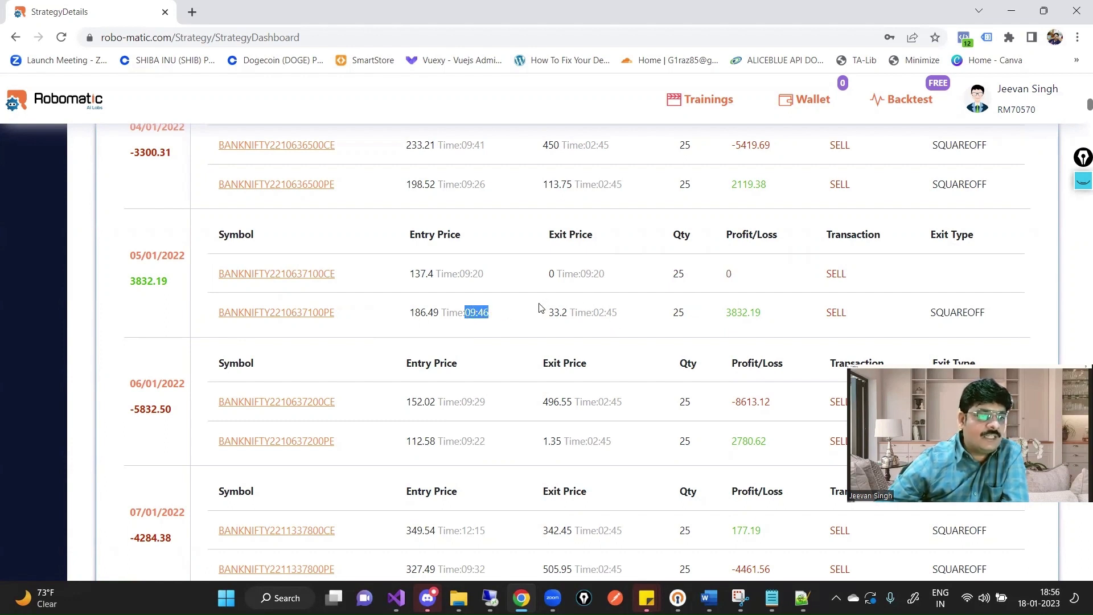
drag(728, 313, 757, 315)
click(728, 270)
double_click(728, 269)
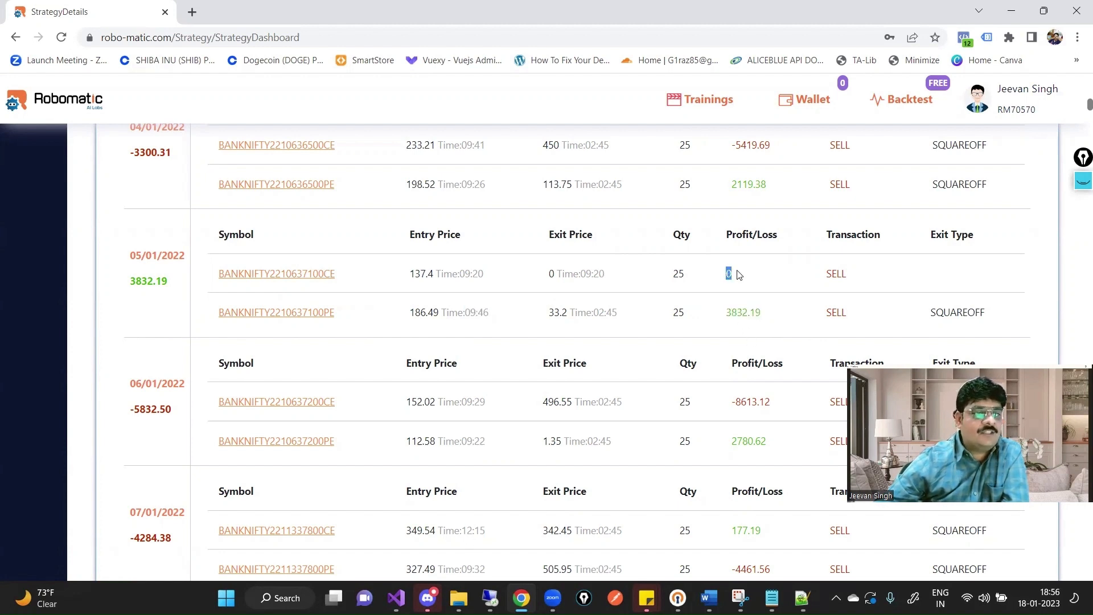
click(622, 341)
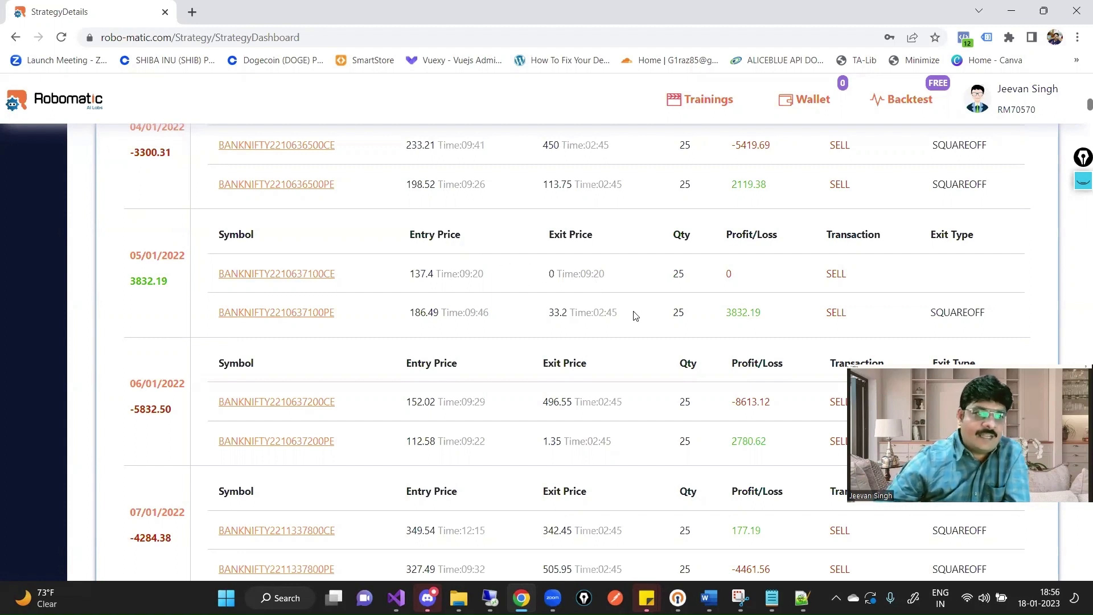
scroll(674, 313, up, 1)
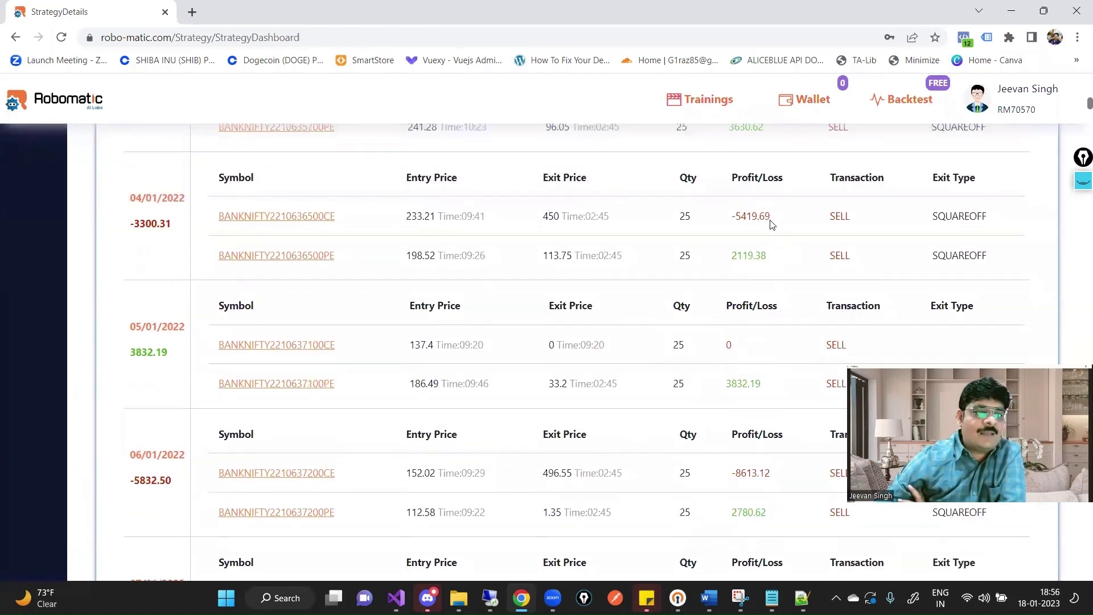
drag(736, 213, 725, 255)
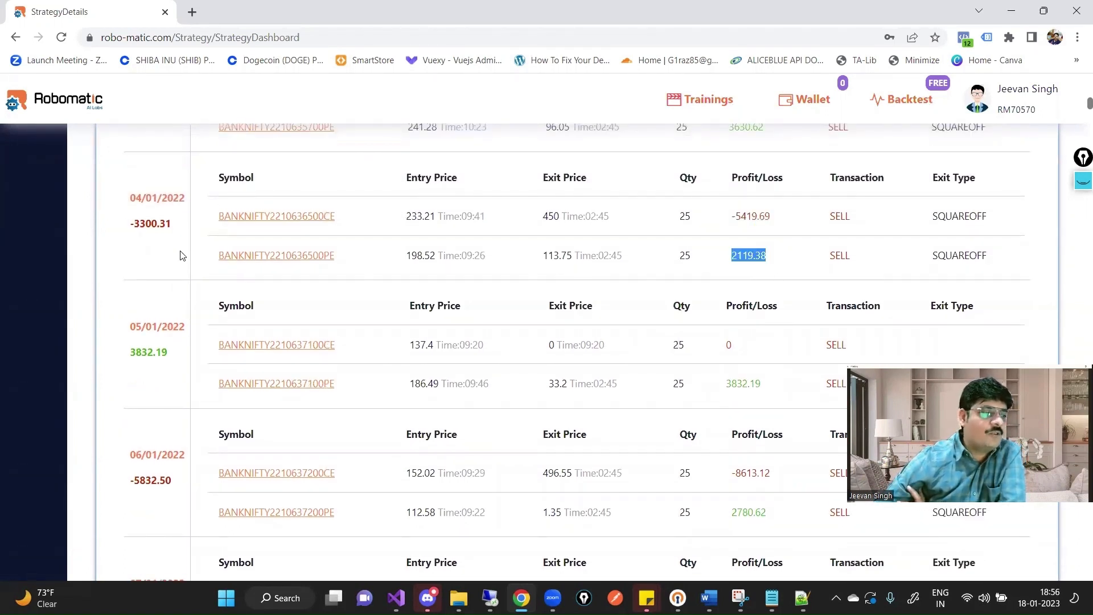
- Open the Short Straddle WaitNTrade strategy for editing and set the CE leg's Re-Entry/Execute type to ReExecute
scroll(671, 391, down, 1)
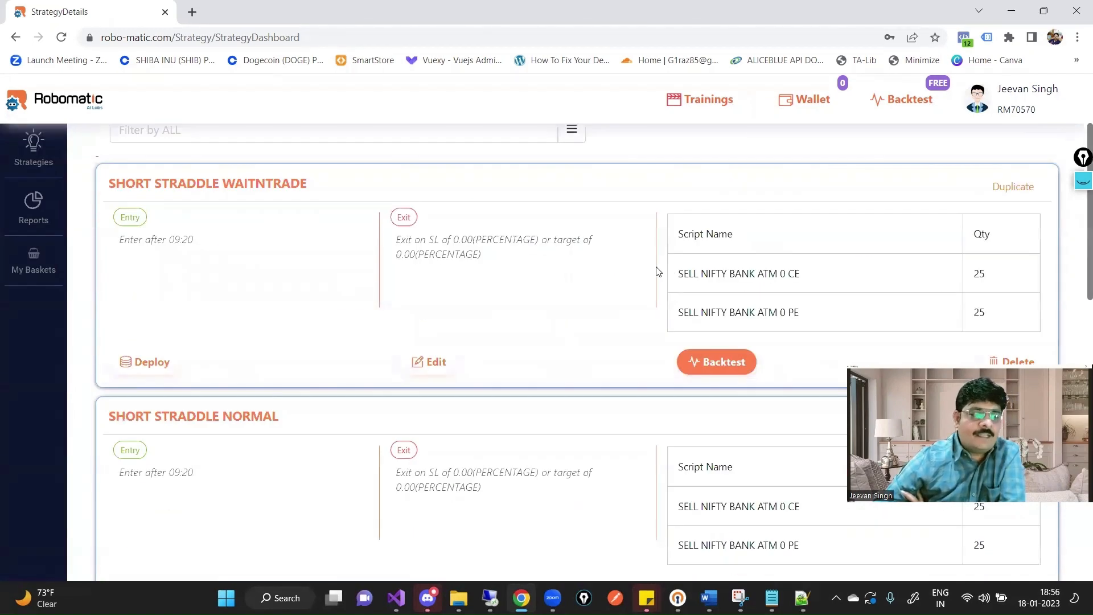
click(431, 367)
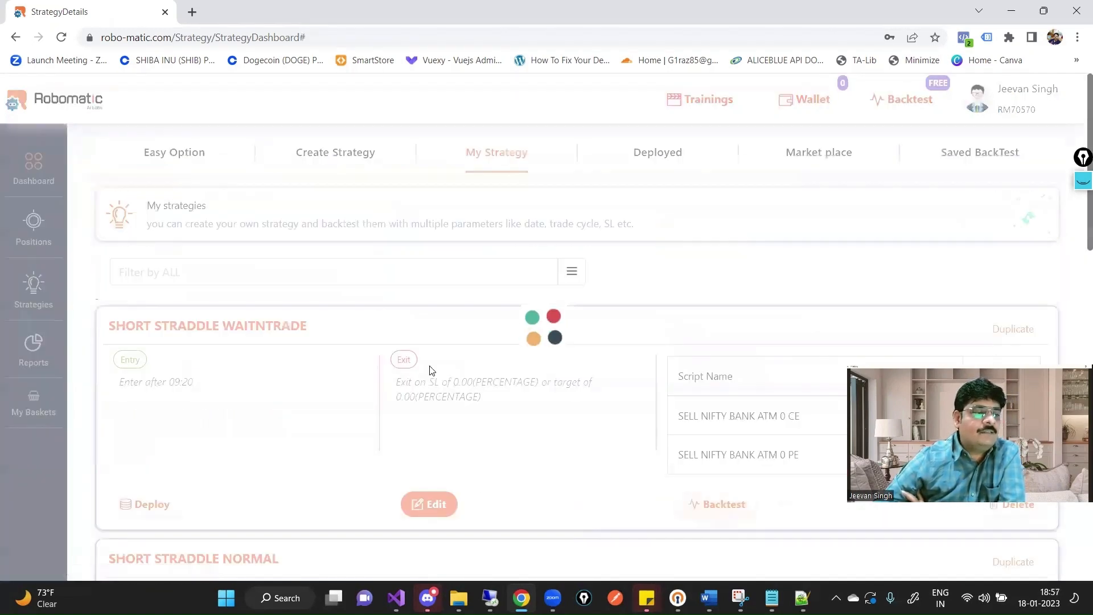
scroll(565, 323, down, 3)
scroll(565, 323, down, 4)
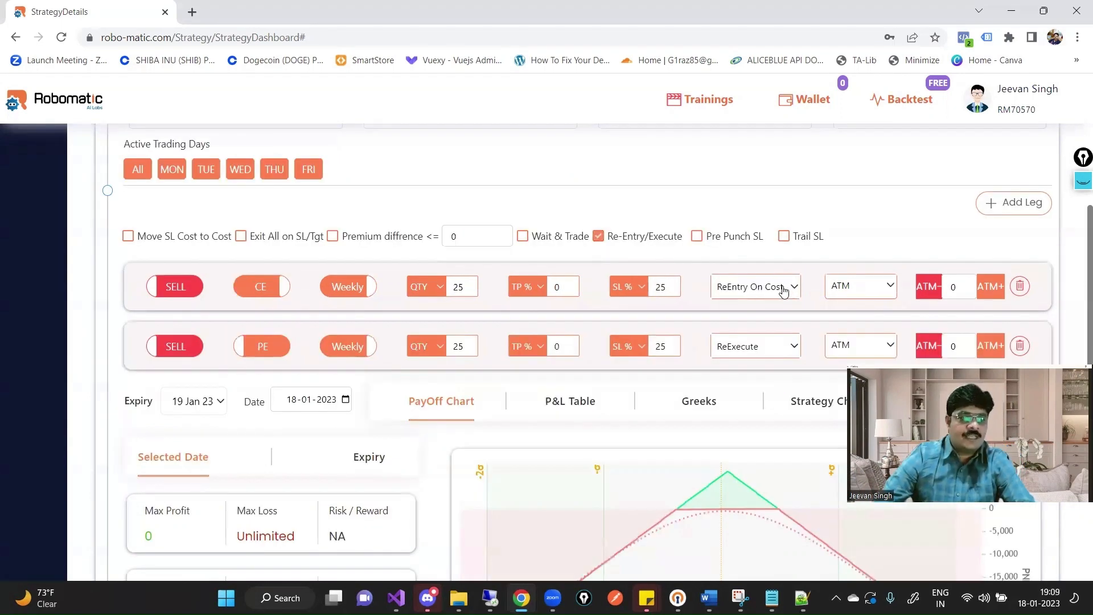
click(783, 289)
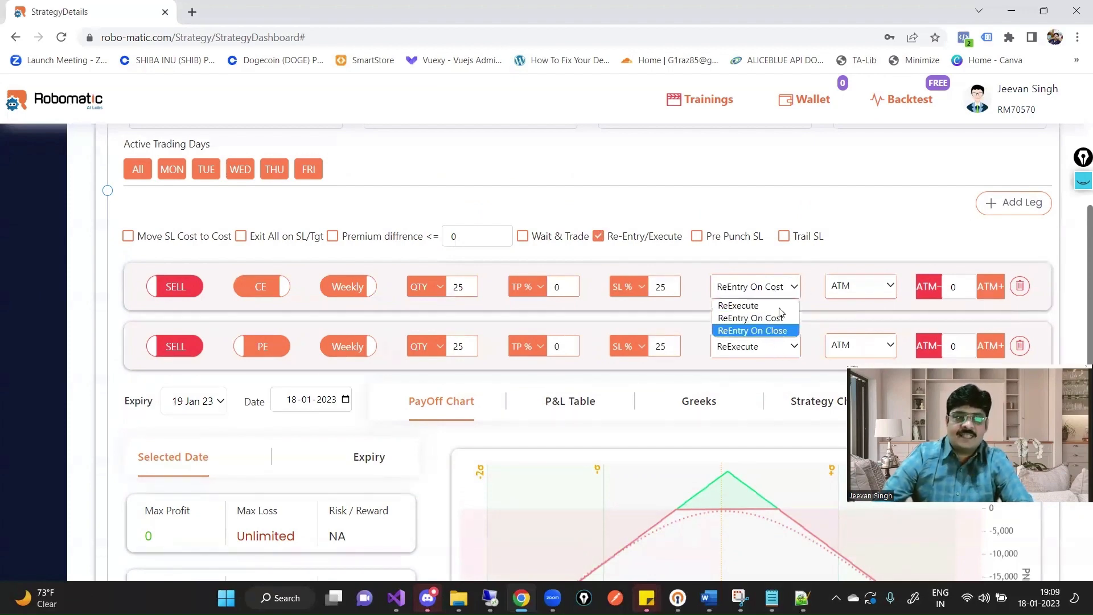
click(772, 309)
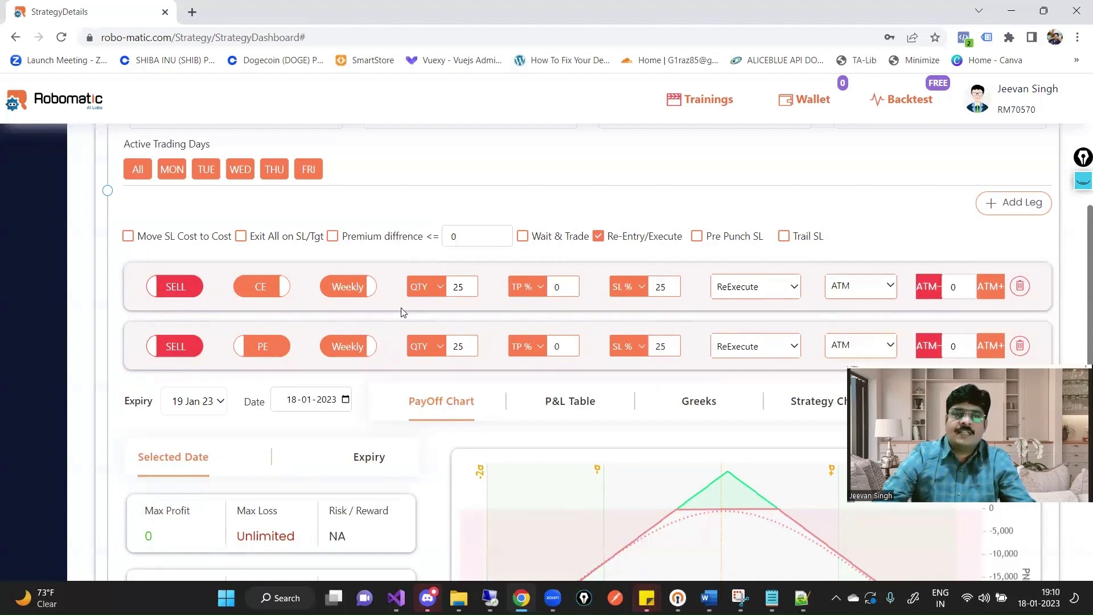
- Set the strategy's Max Trade Cycle to 3 and check both legs' ReExecute settings
scroll(446, 313, up, 1)
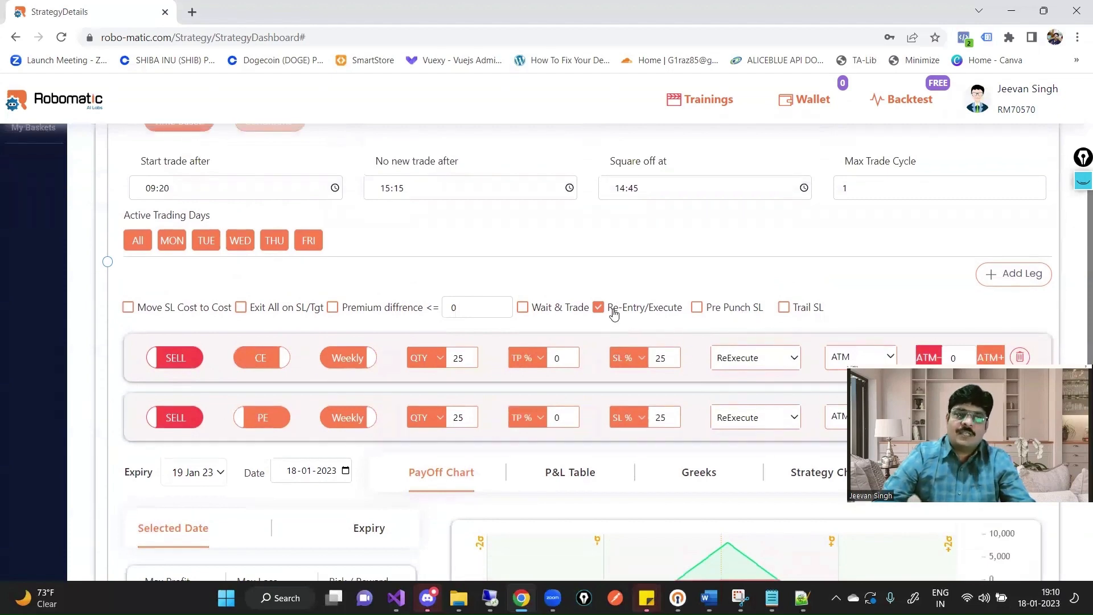
double_click(869, 188)
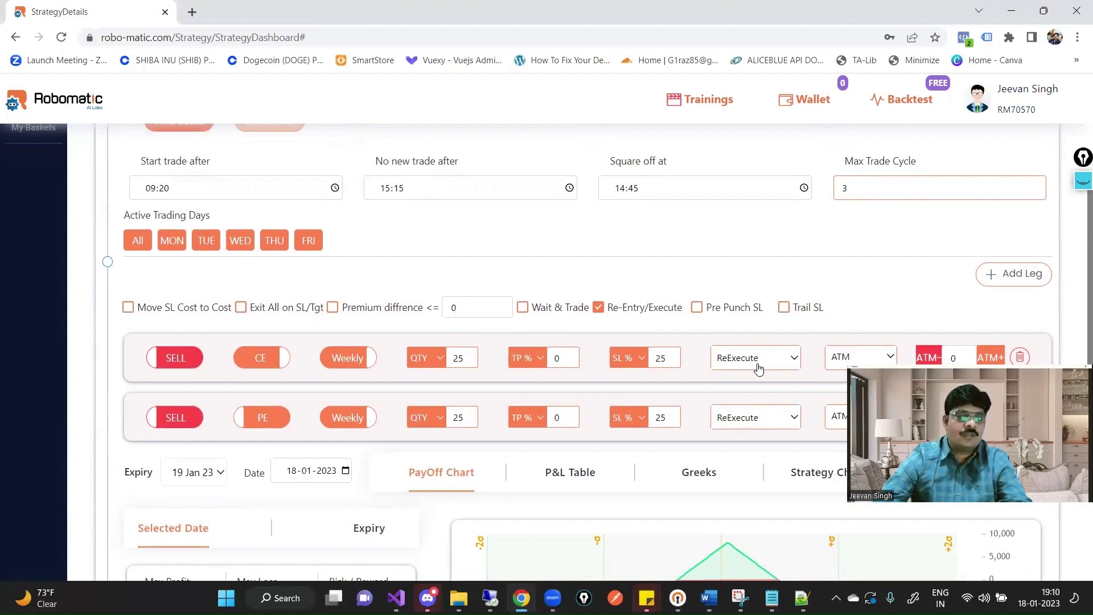
scroll(758, 369, down, 4)
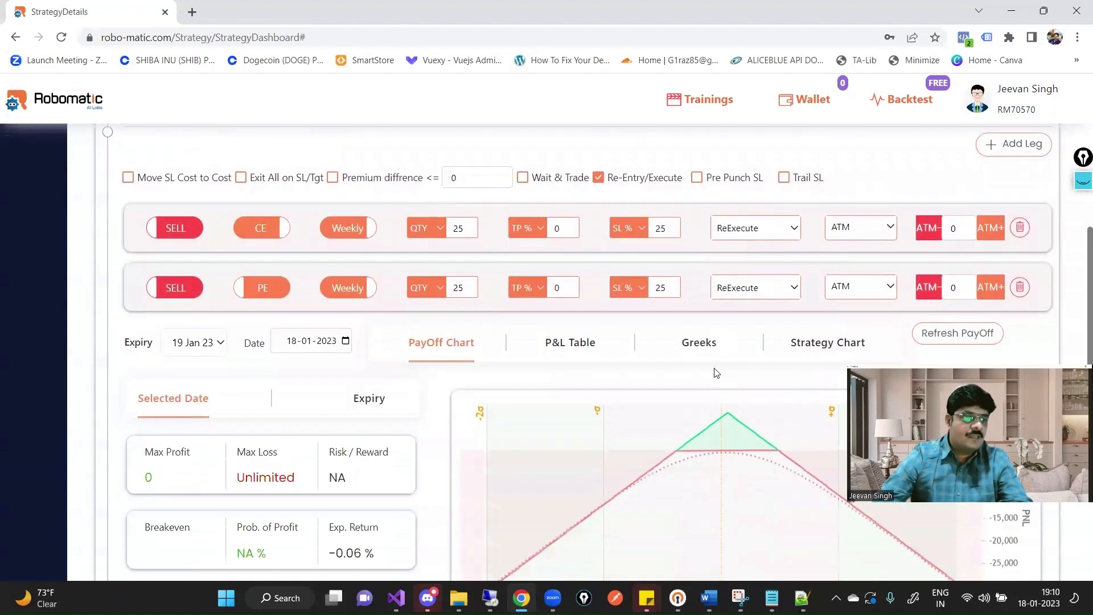
scroll(720, 363, up, 2)
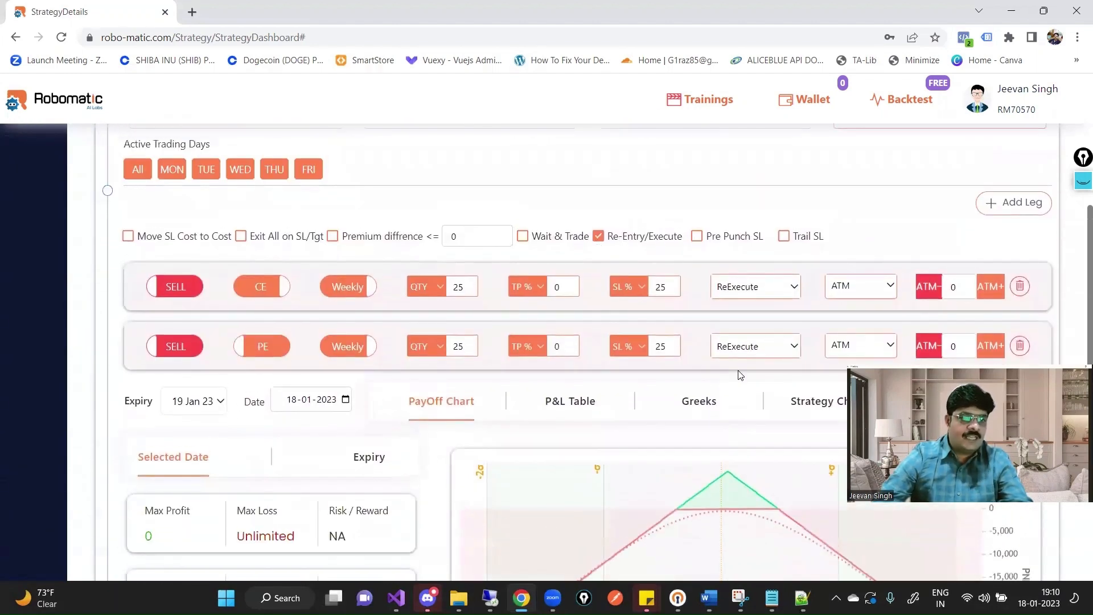
scroll(740, 374, up, 3)
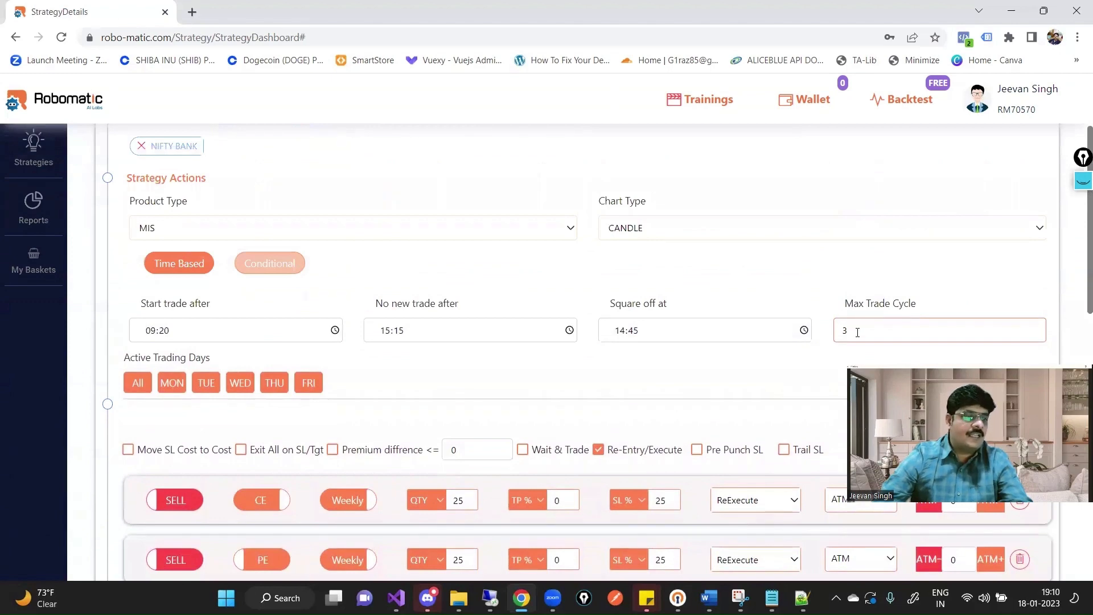
scroll(857, 331, down, 2)
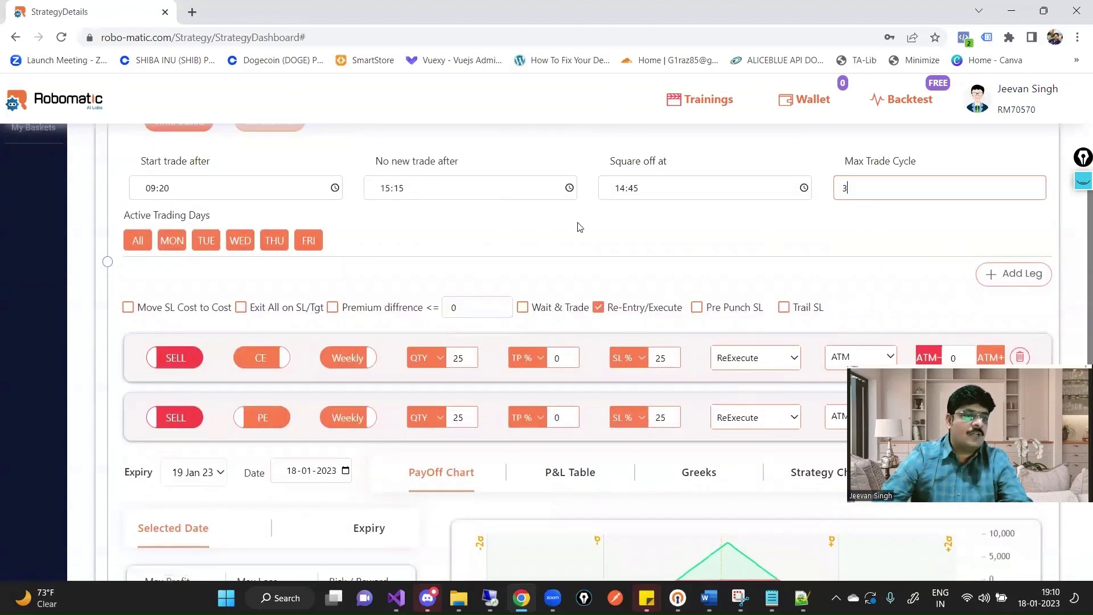
- Rename the strategy as Short Straddle Rexecute and save the update
scroll(643, 198, down, 8)
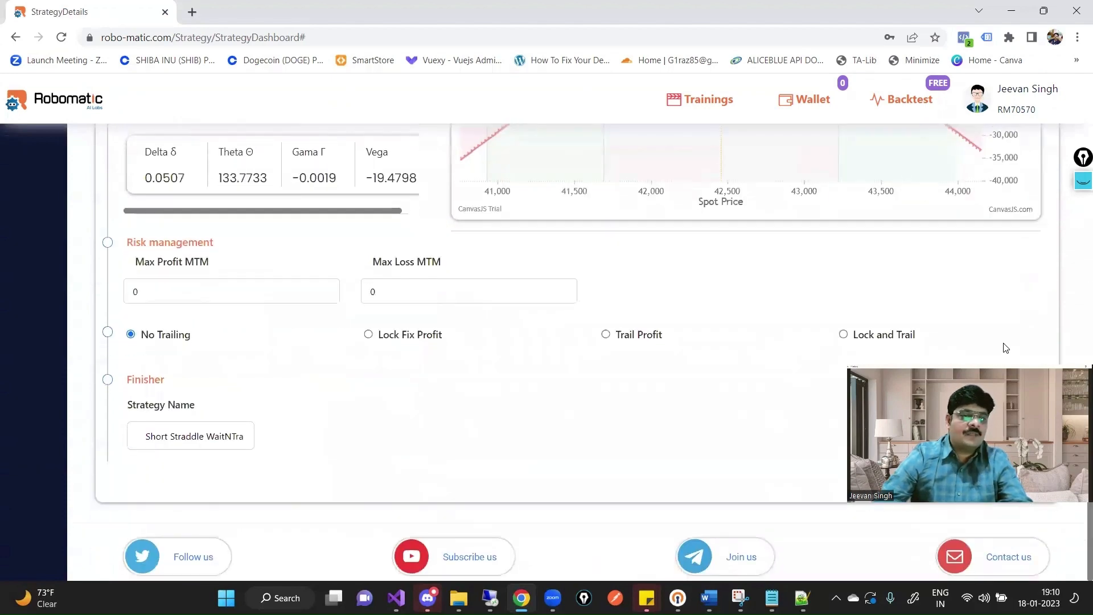
drag(1000, 367, 1000, 312)
double_click(231, 436)
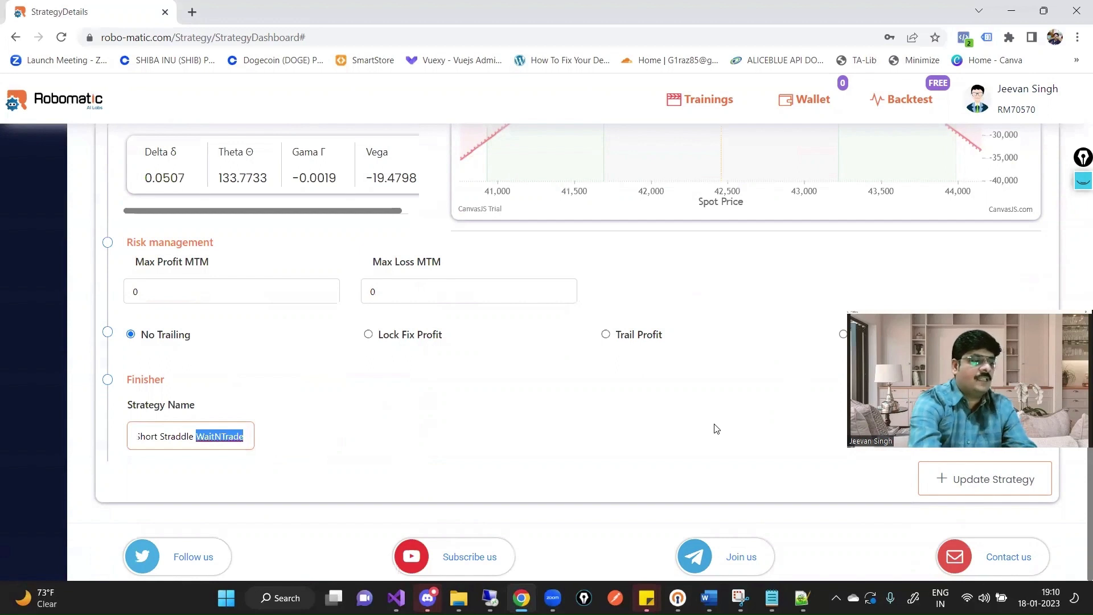
text(Rexecute)
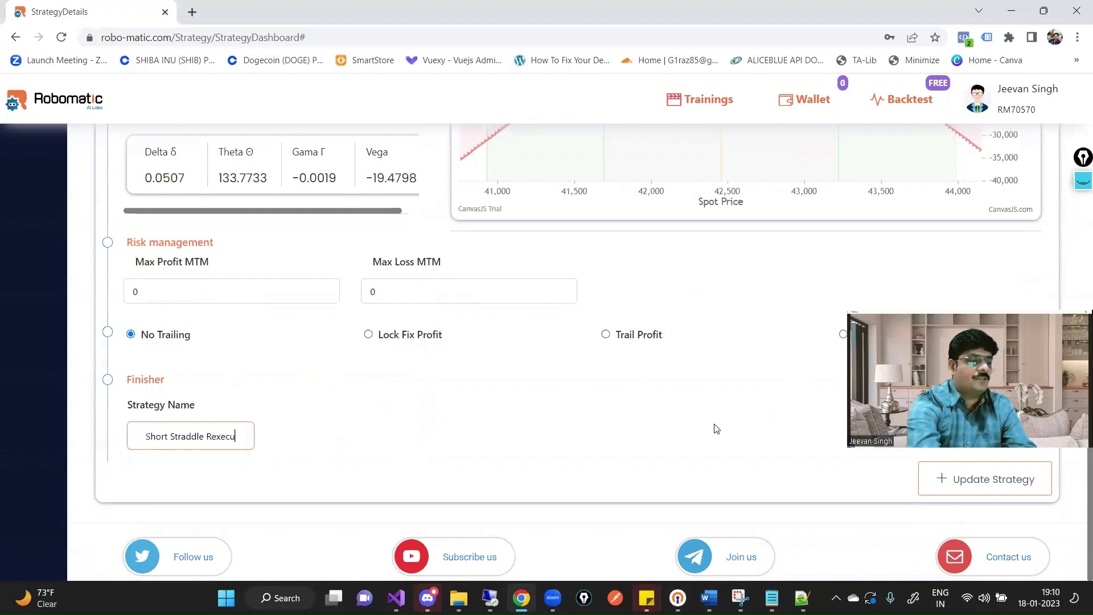
click(976, 483)
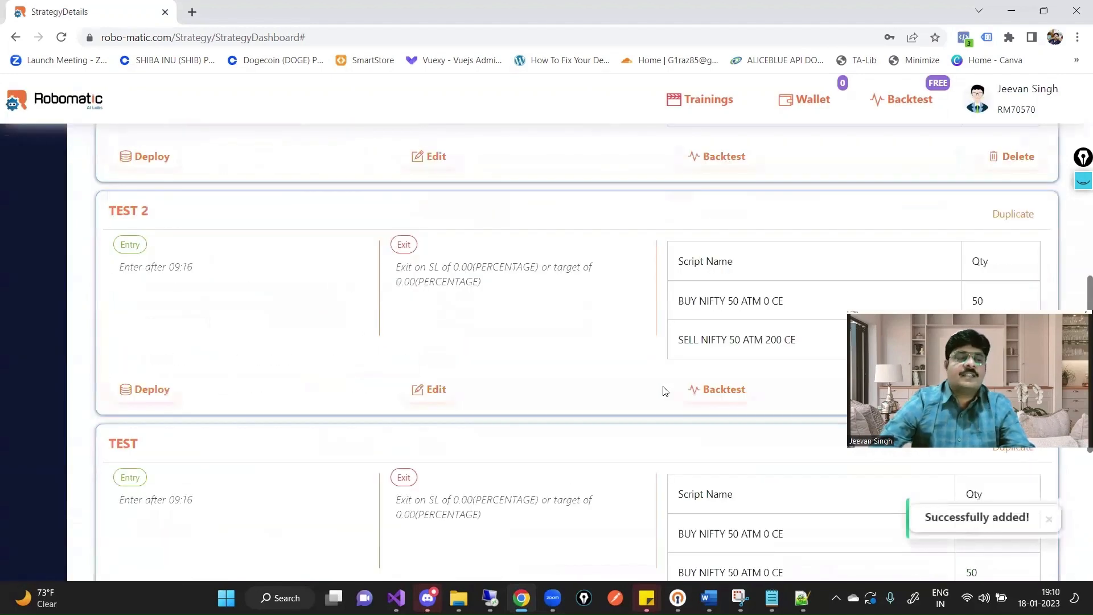
- Open the backtest of the Short Straddle Rexecute strategy and view its result summary
scroll(647, 375, up, 6)
scroll(644, 366, up, 4)
scroll(759, 382, down, 3)
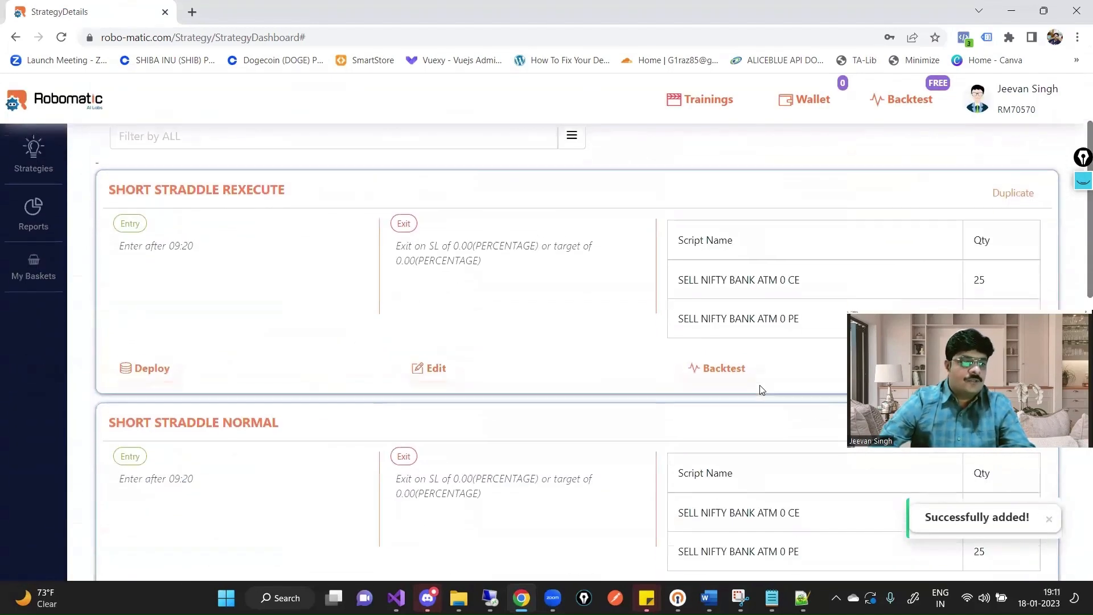
click(713, 363)
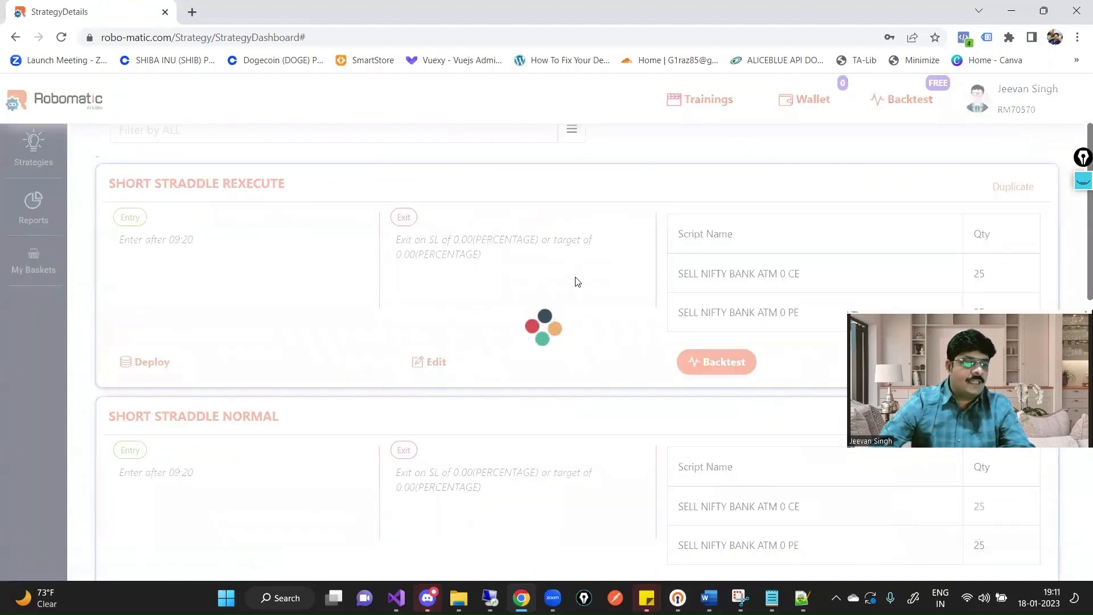
scroll(575, 282, down, 3)
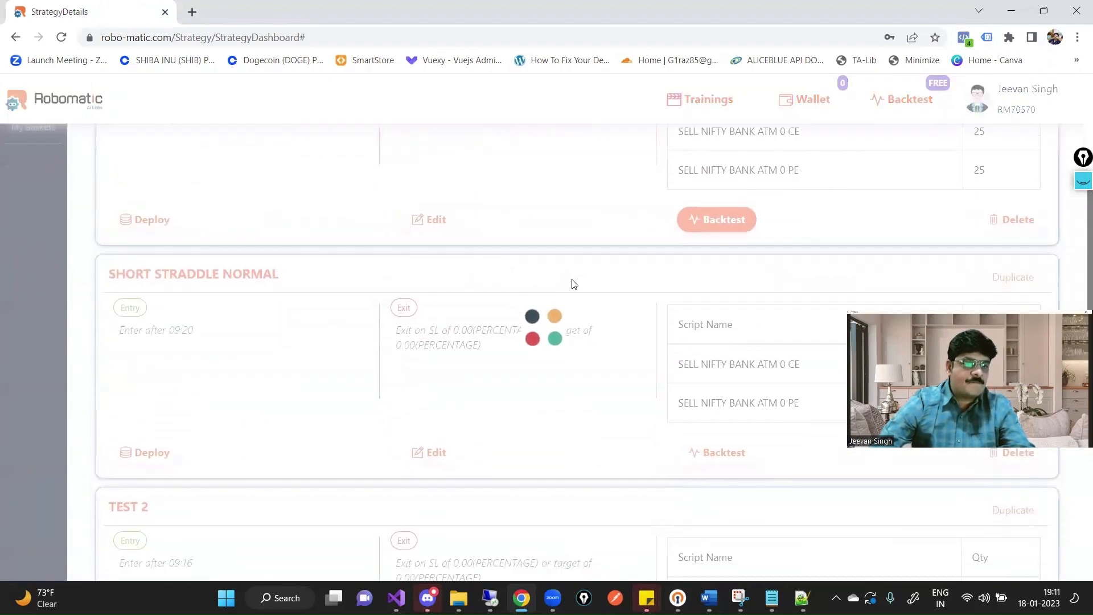
scroll(529, 323, down, 2)
scroll(529, 327, down, 5)
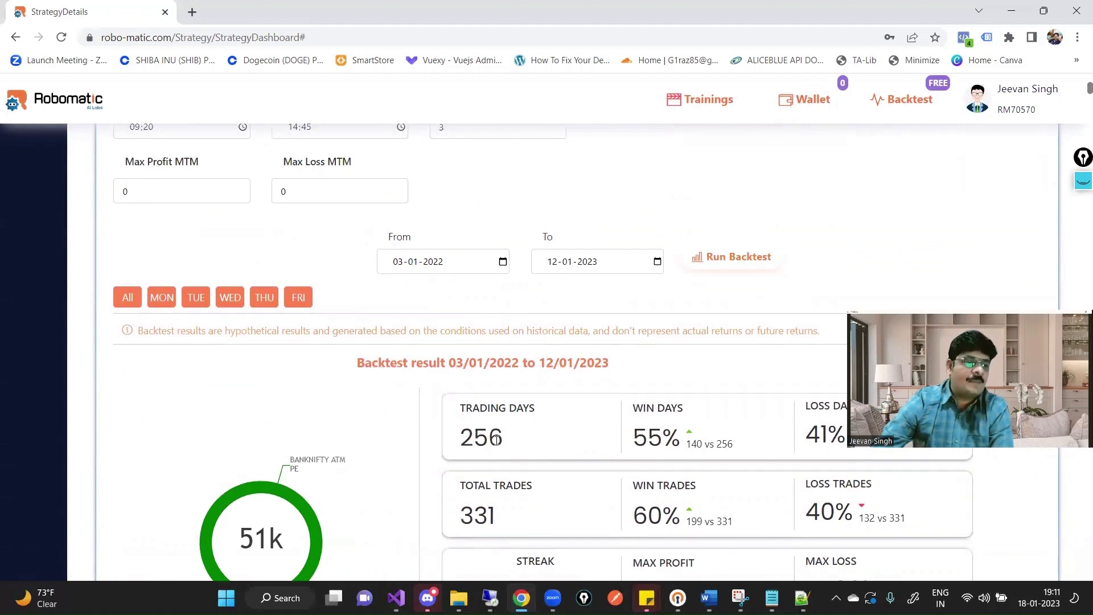
- Check the legs' ReExecute and Max Trade settings, rerun the backtest from 03-01-2022 to 12-01-2023, and view the summary statistics
scroll(481, 437, up, 1)
scroll(480, 437, up, 3)
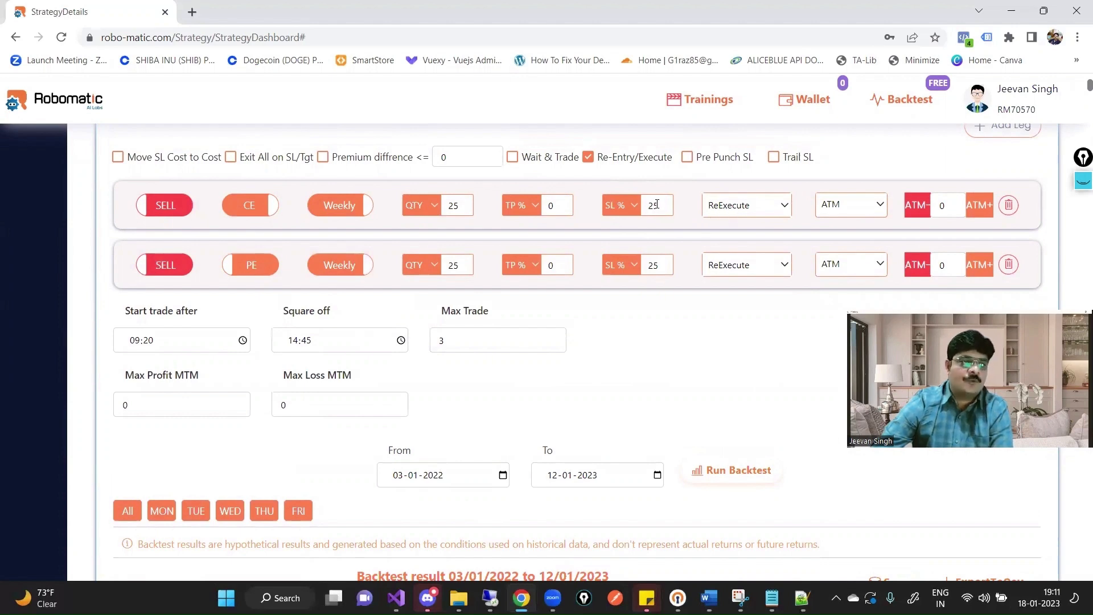
scroll(526, 320, down, 1)
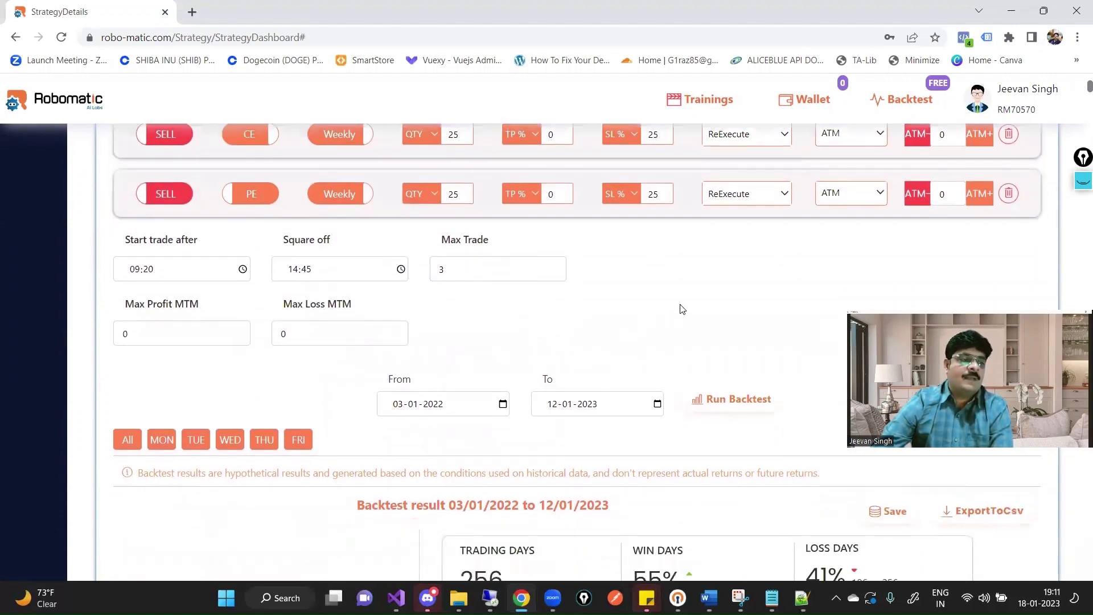
click(740, 397)
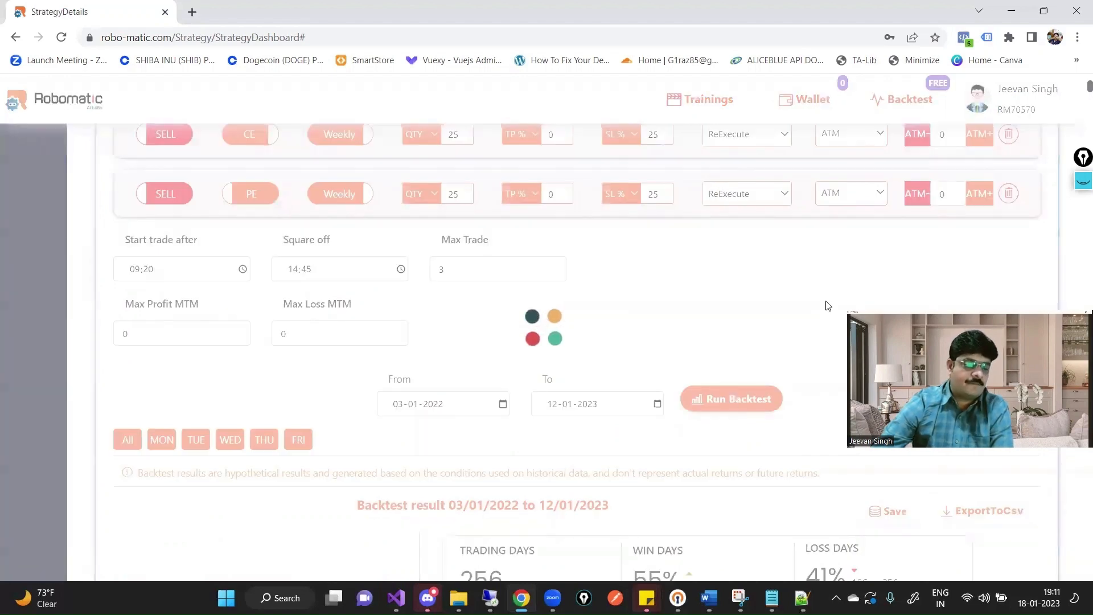
scroll(797, 309, down, 5)
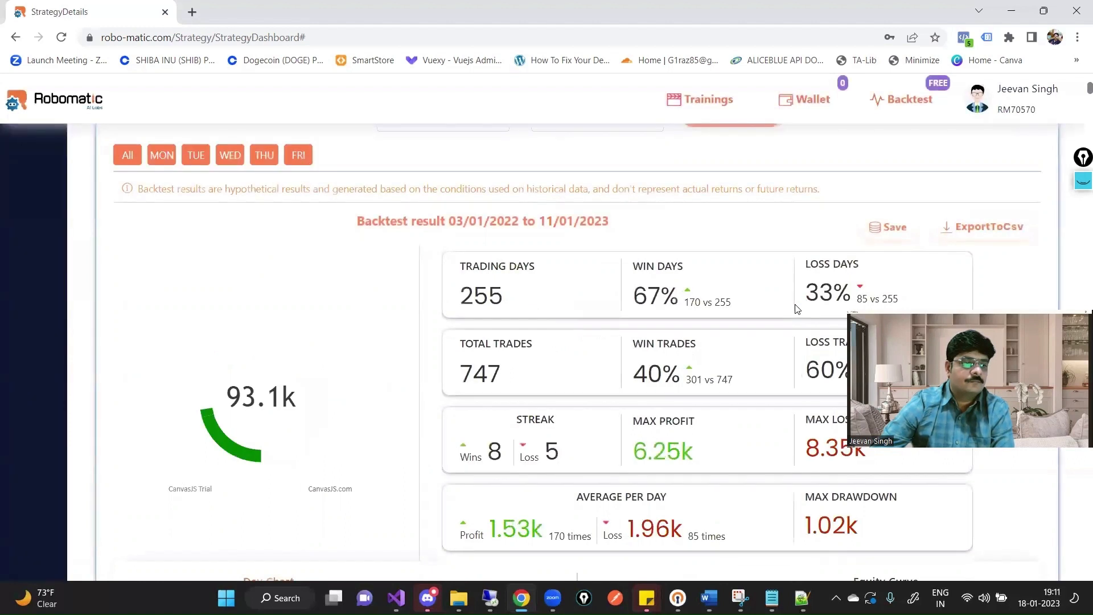
- Examine the profit chart, total trades, win days and win trades in the backtest result summary
mouse_move(304, 401)
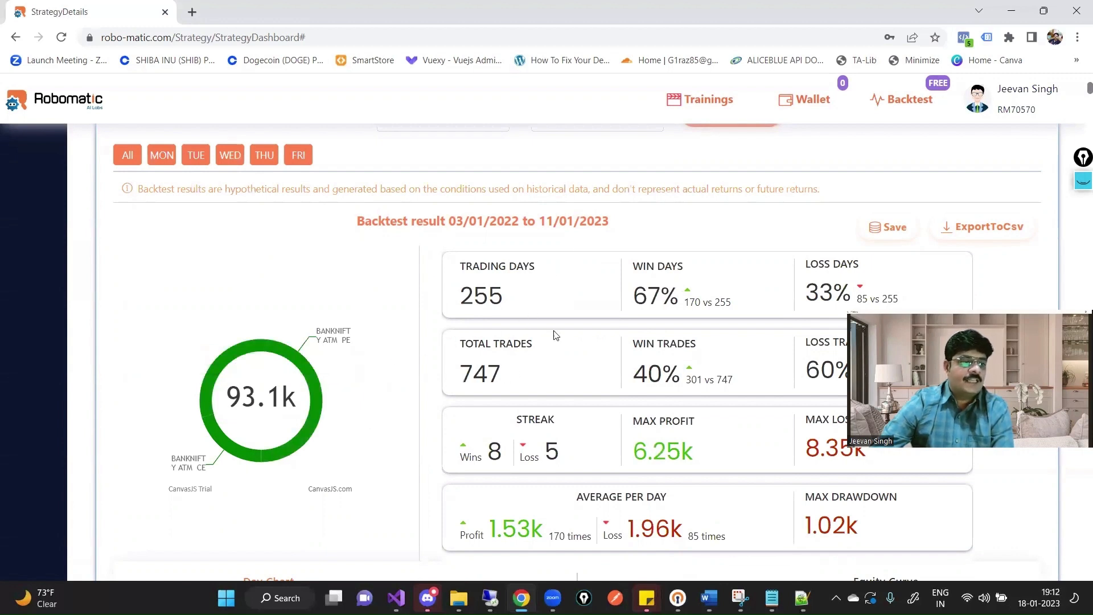
double_click(534, 378)
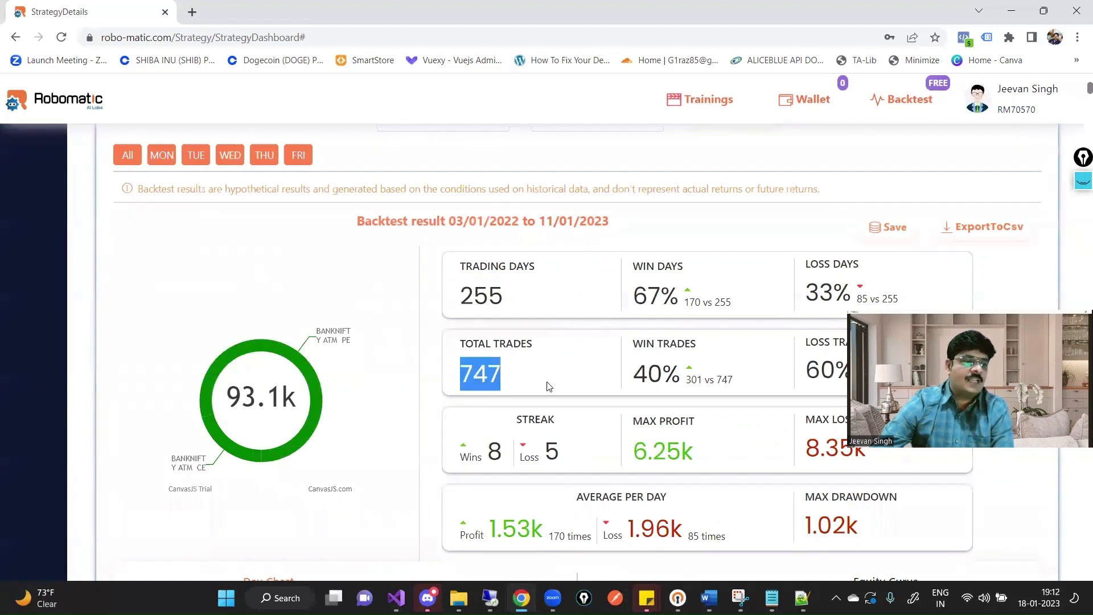
scroll(548, 387, down, 1)
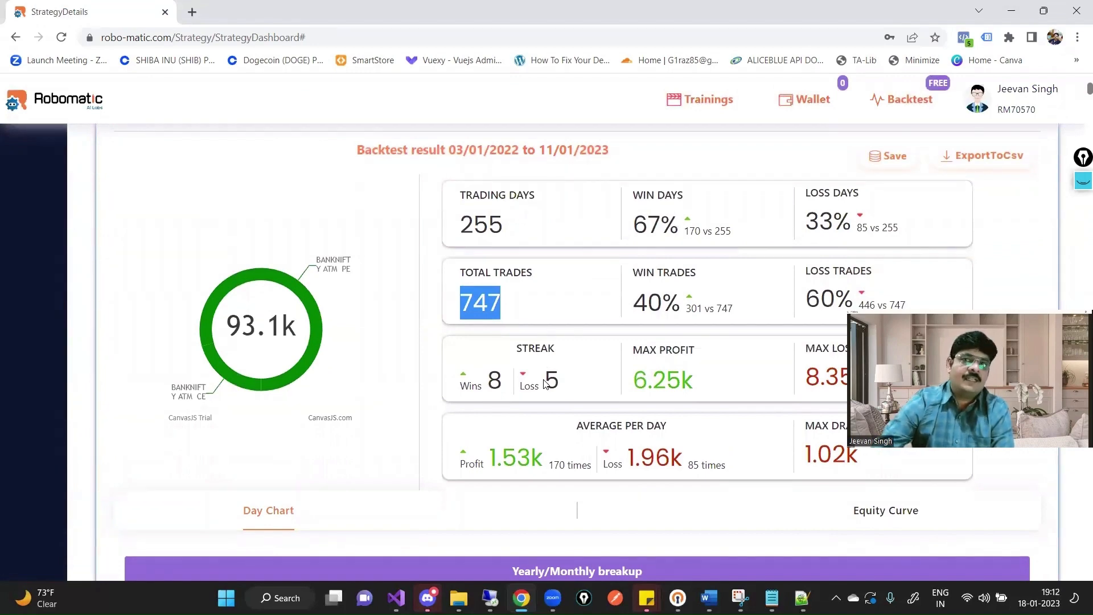
click(480, 313)
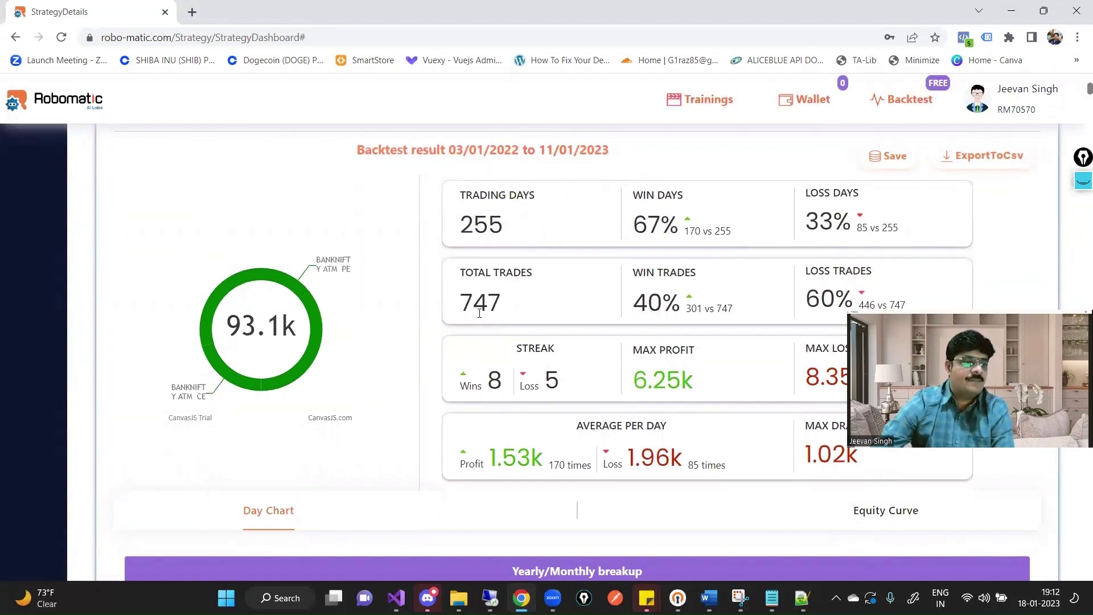
drag(468, 300, 508, 300)
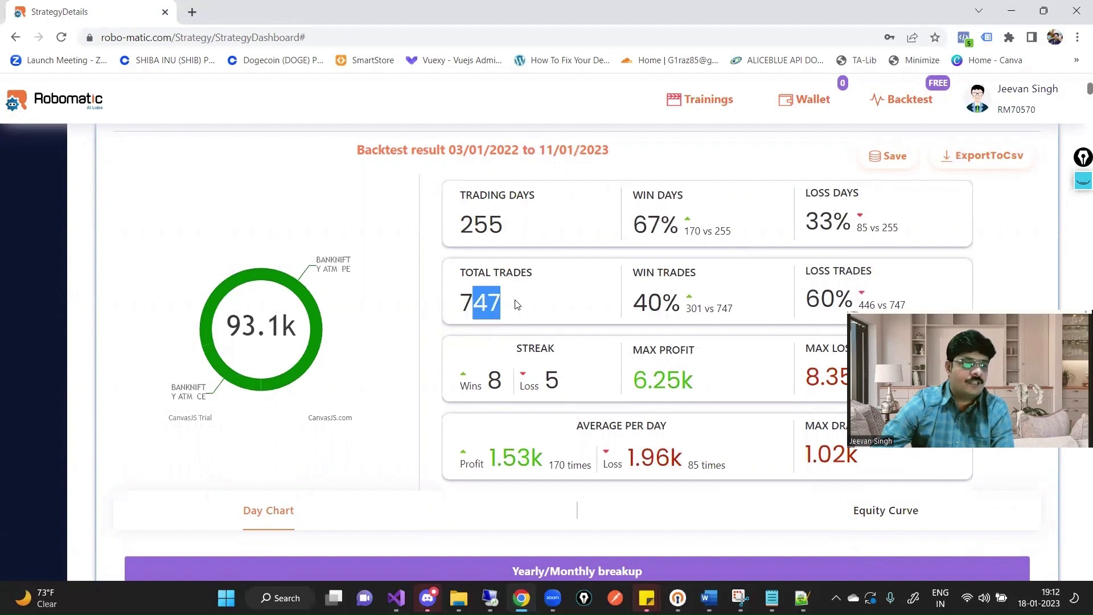
click(514, 304)
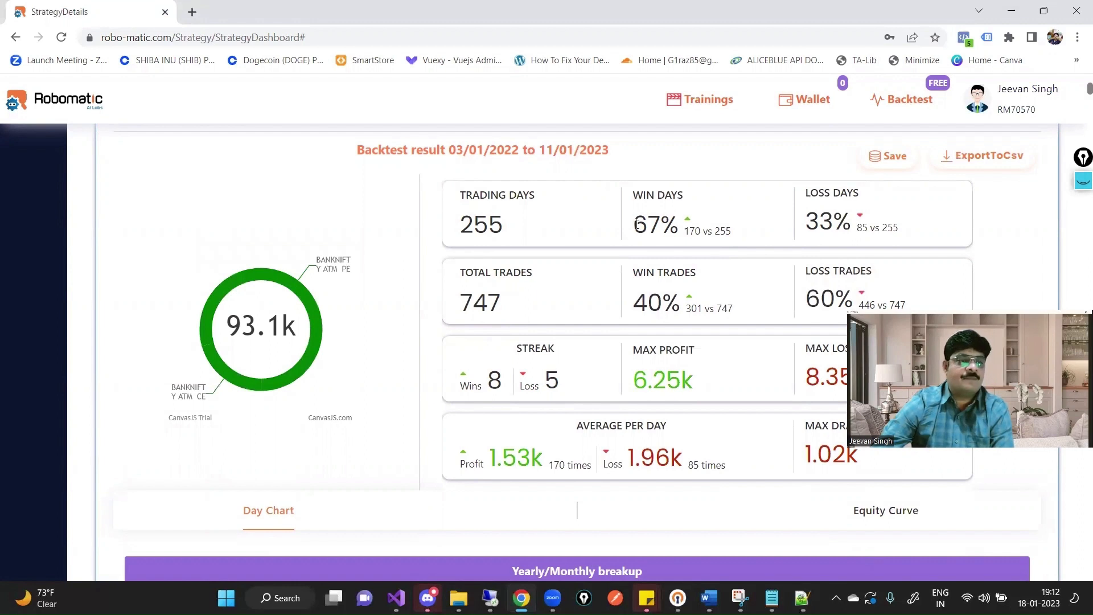
drag(635, 223, 666, 225)
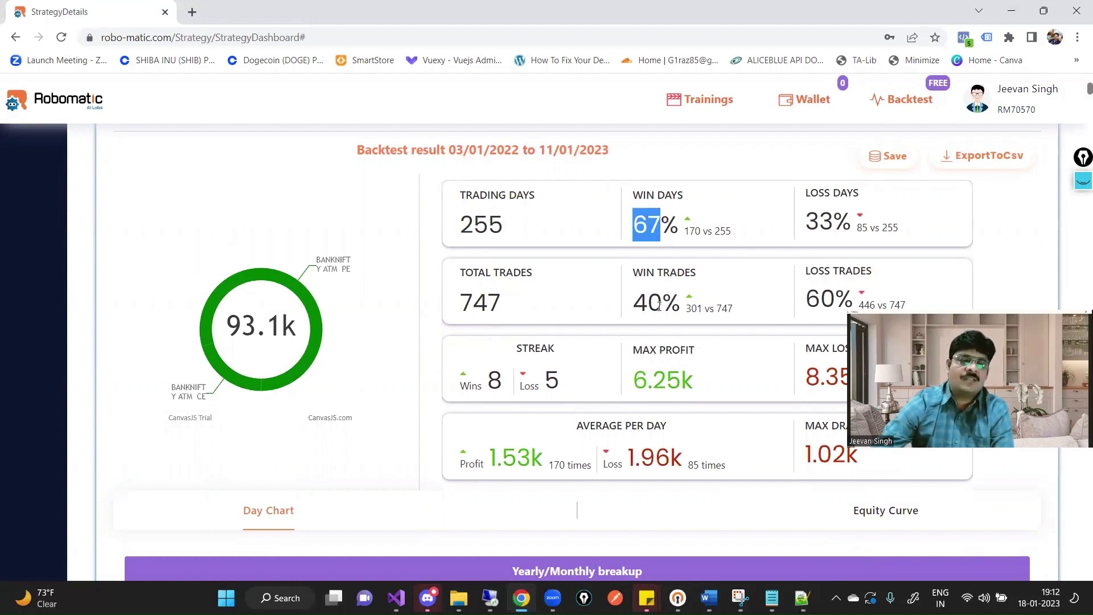
scroll(658, 306, down, 1)
scroll(660, 239, up, 1)
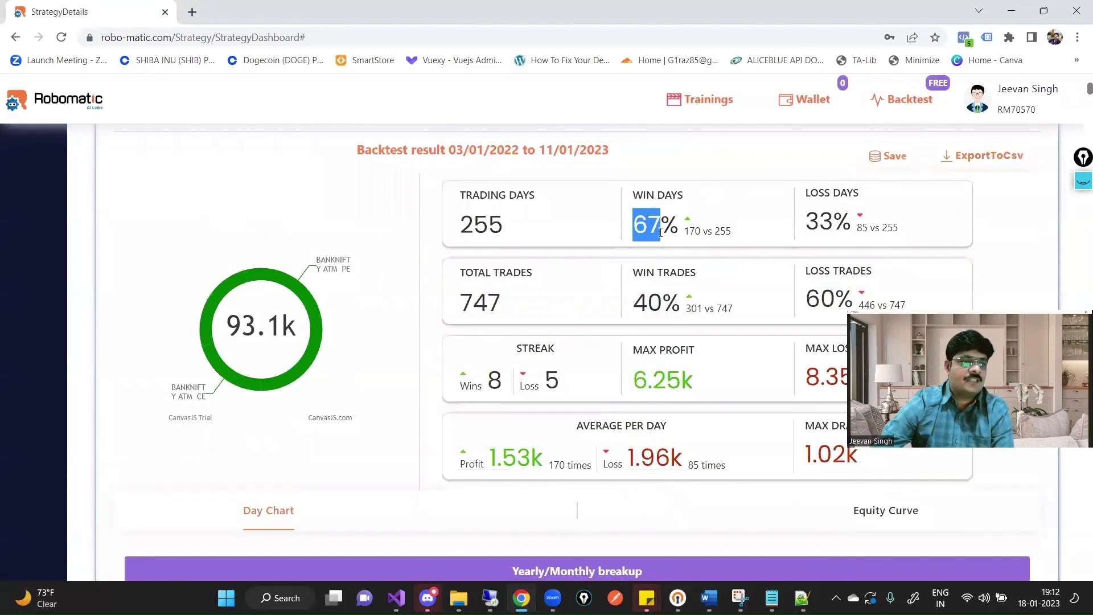
- Examine the yearly/monthly breakup for Jan-2022, Mar-2022 and Jan-2023, and view the script-wise transaction details
scroll(661, 232, down, 6)
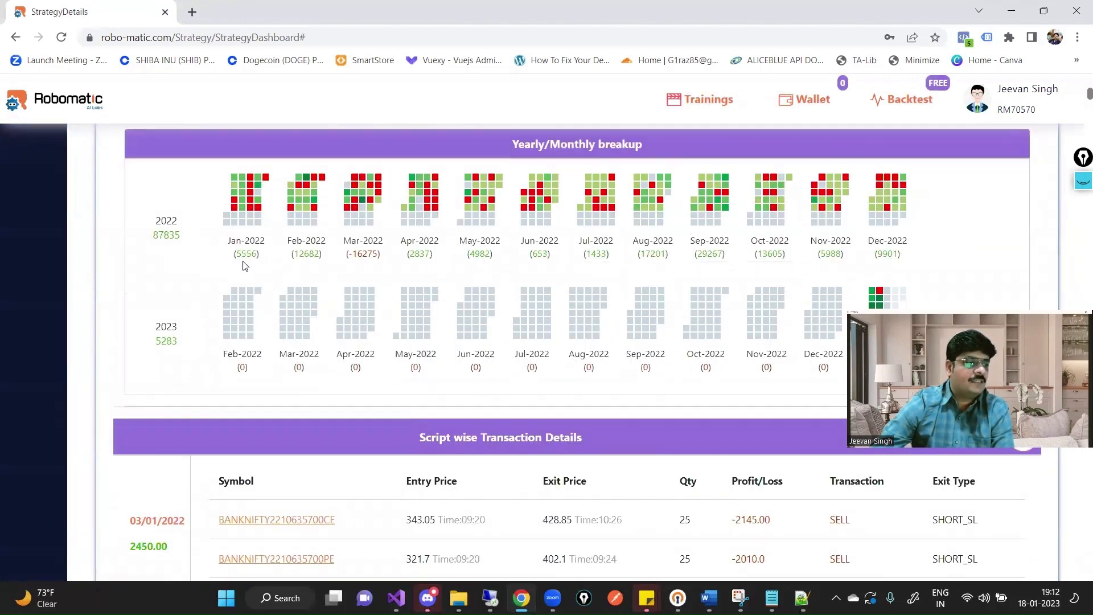
drag(235, 255, 260, 255)
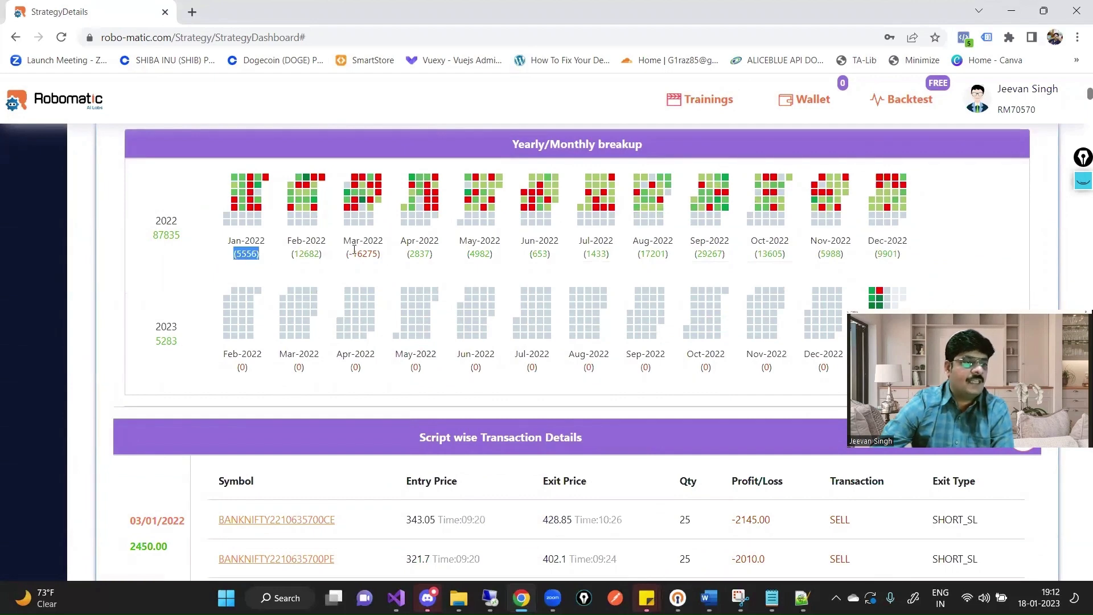
drag(349, 255, 379, 255)
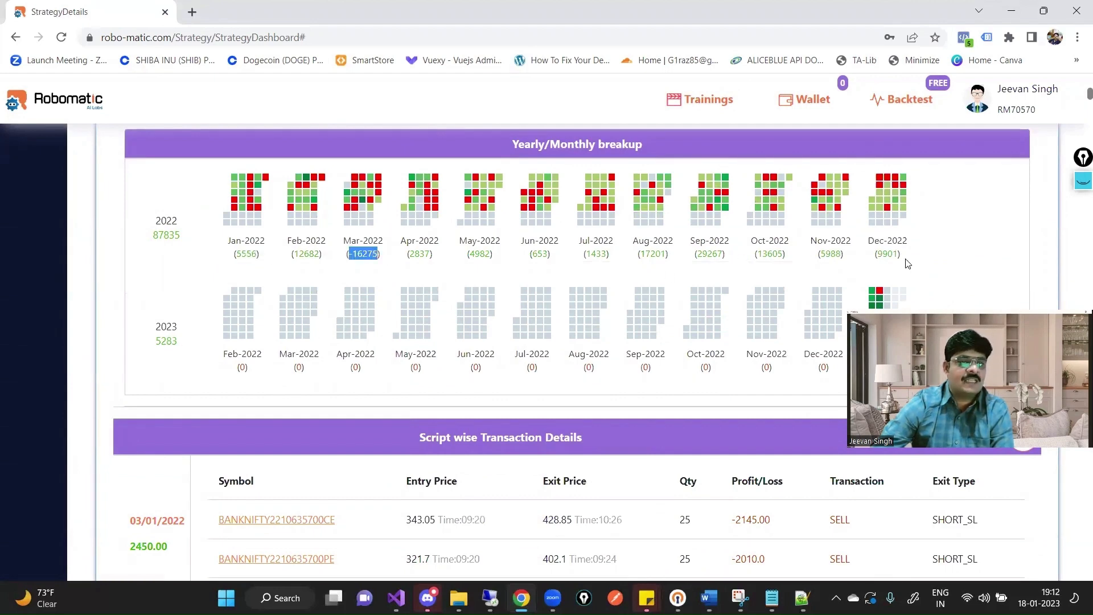
scroll(752, 279, down, 2)
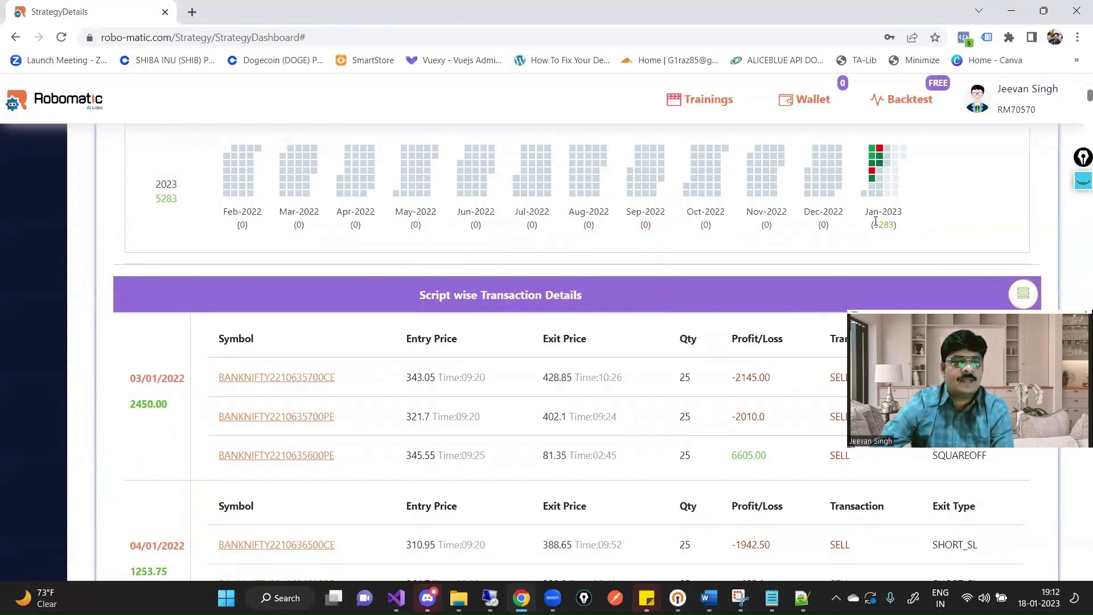
double_click(883, 225)
scroll(493, 287, down, 2)
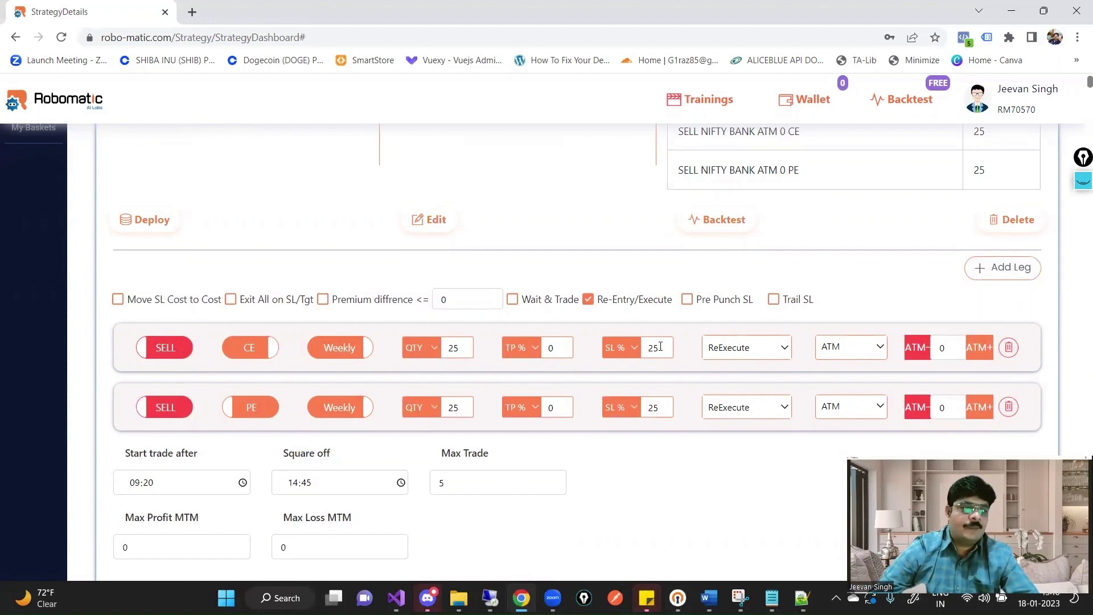
- Enable Trail SL with a 20 Pt strike price move and a 10 Pt SL trail, and check the CE leg's TSL values
click(774, 301)
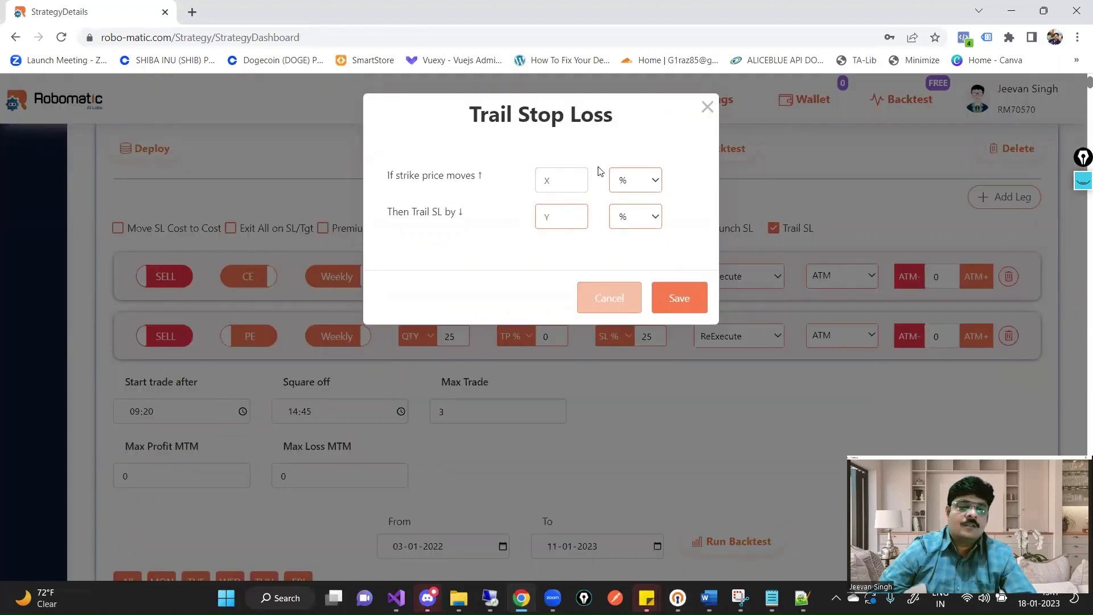
click(565, 187)
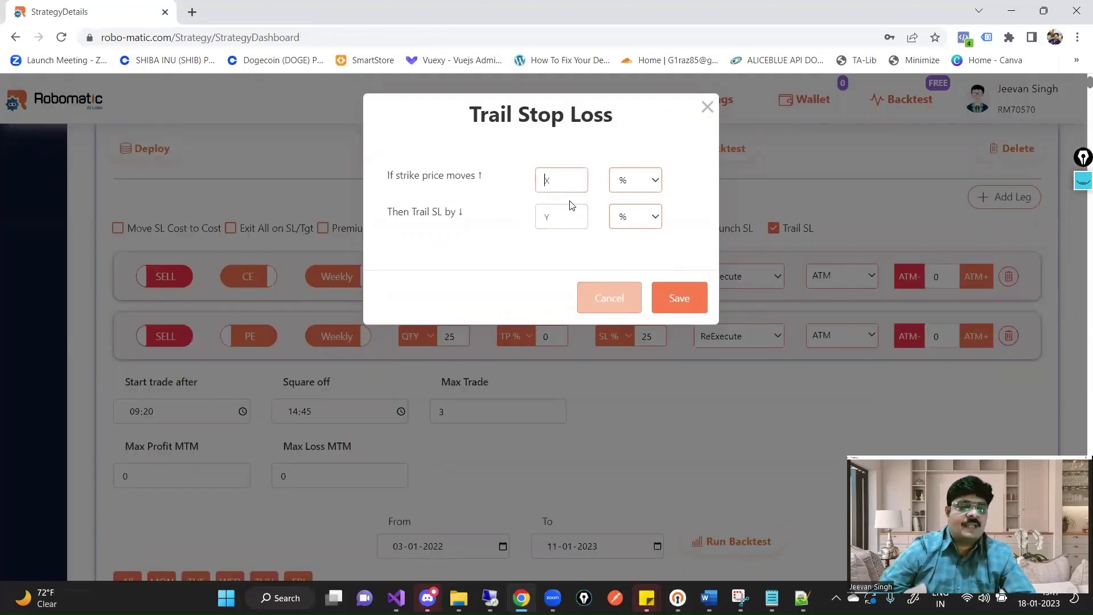
text(20)
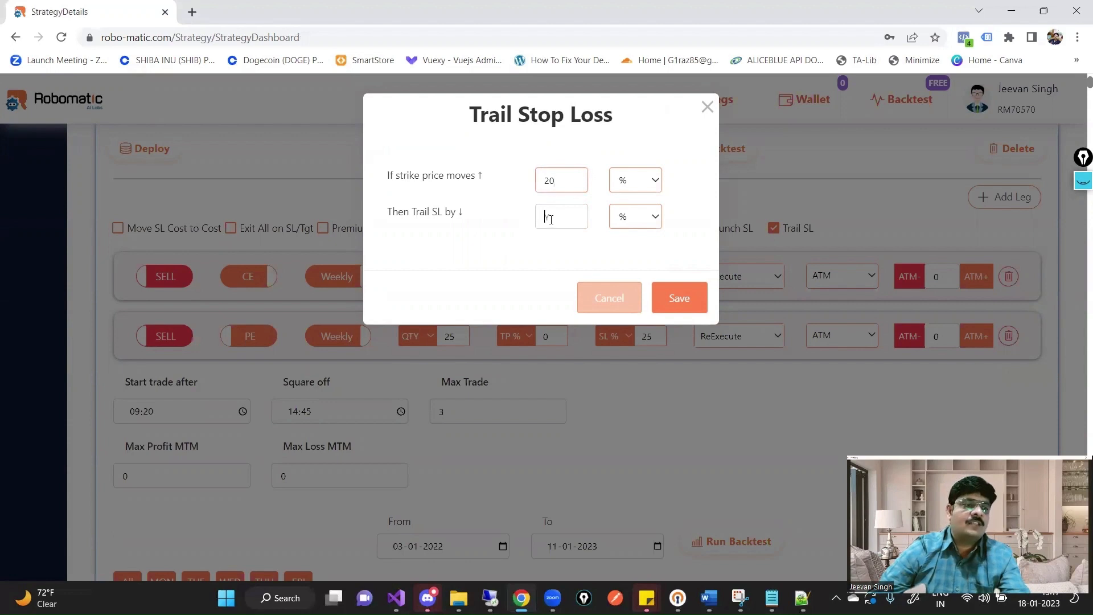
click(550, 219)
text(10)
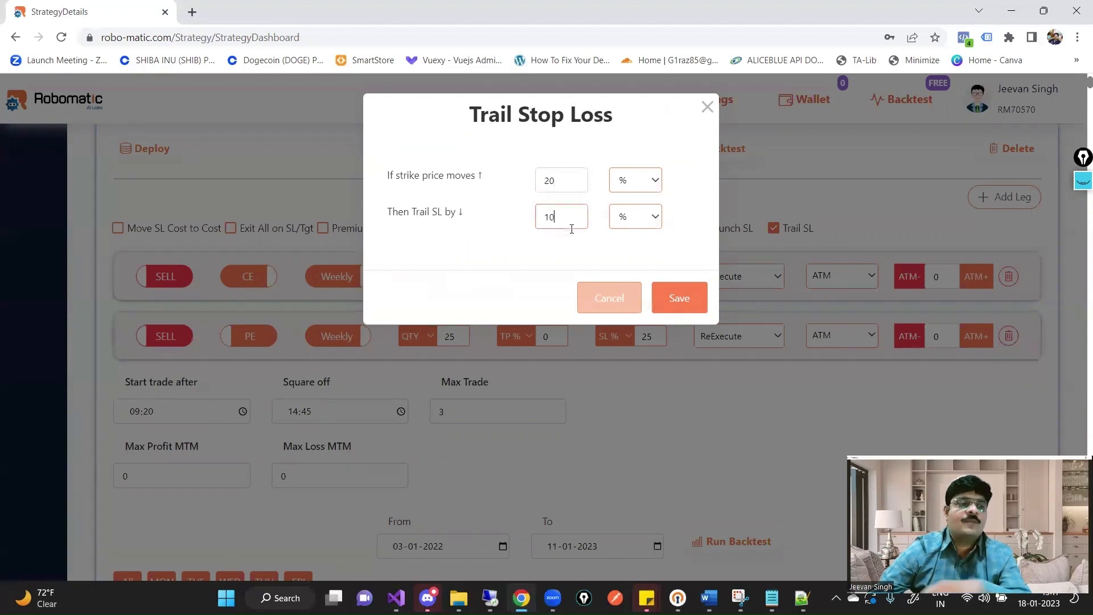
click(643, 218)
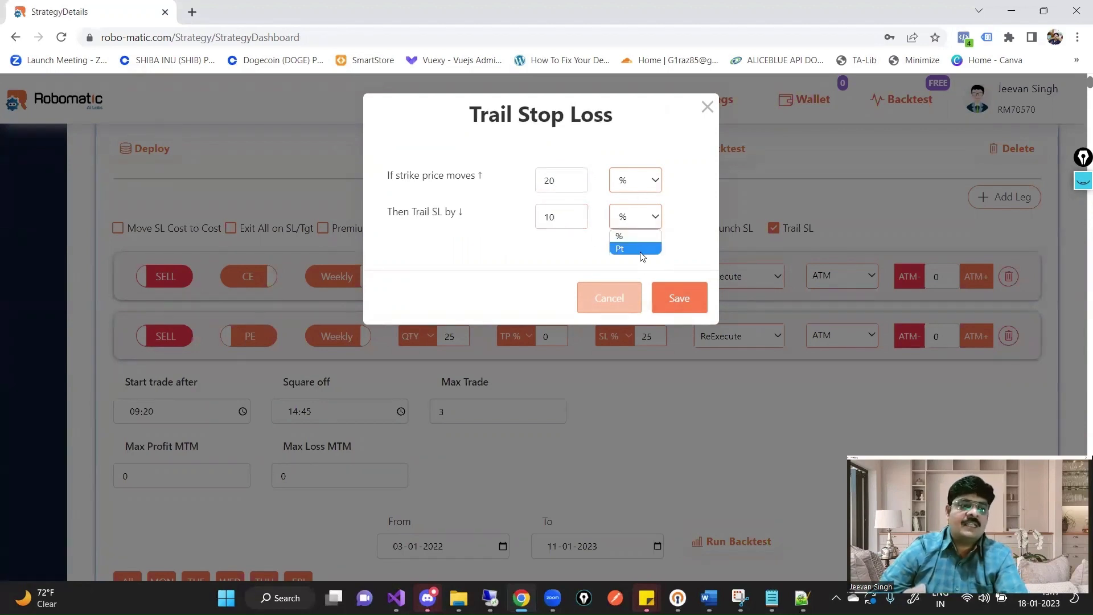
click(640, 251)
click(646, 181)
click(626, 208)
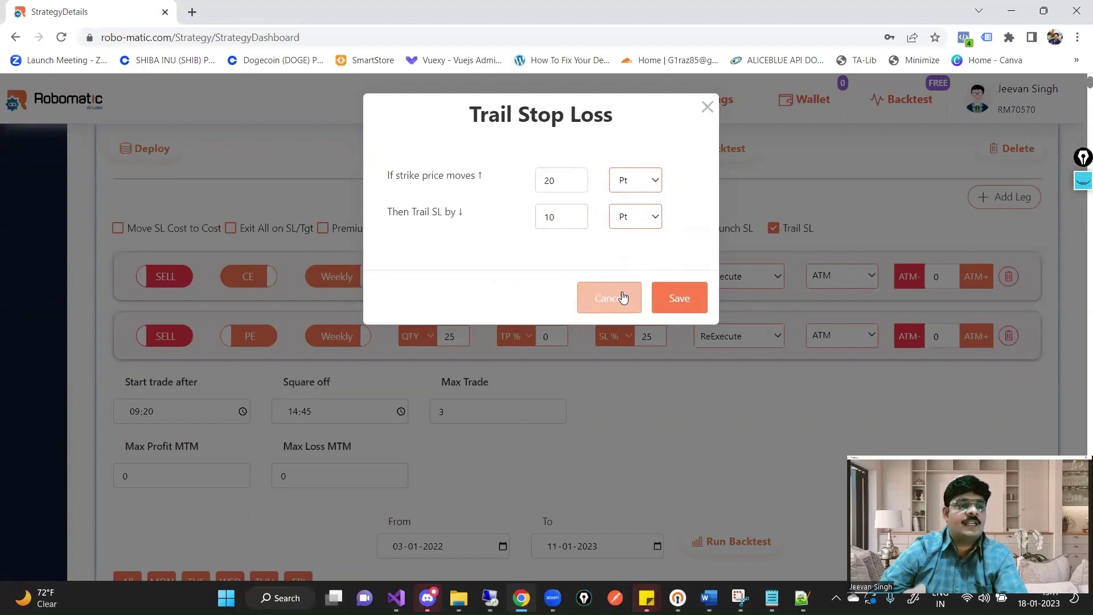
click(690, 297)
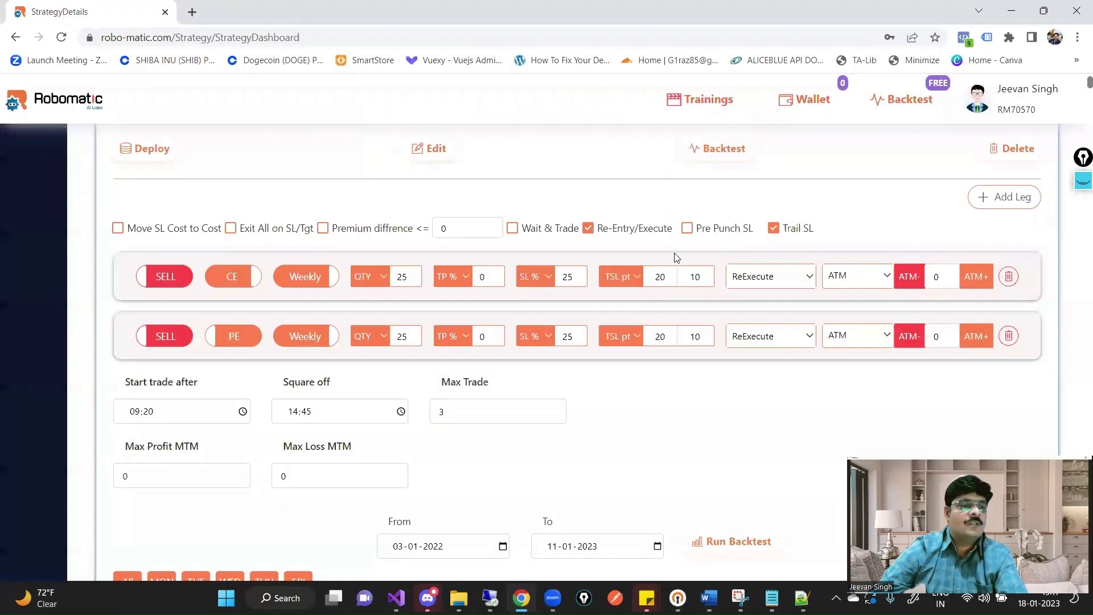
double_click(692, 278)
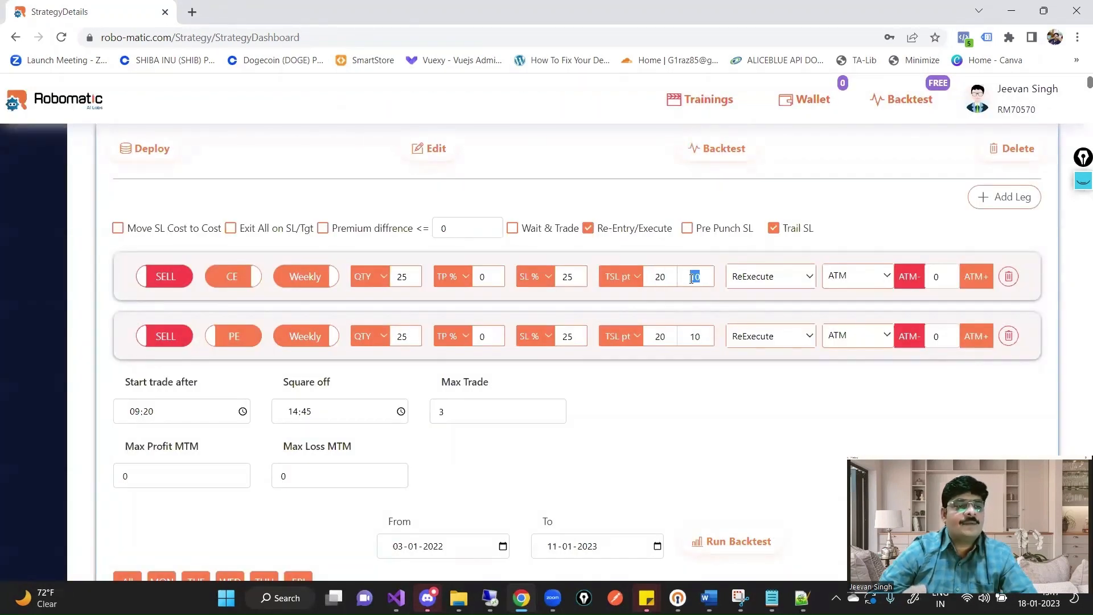
double_click(665, 277)
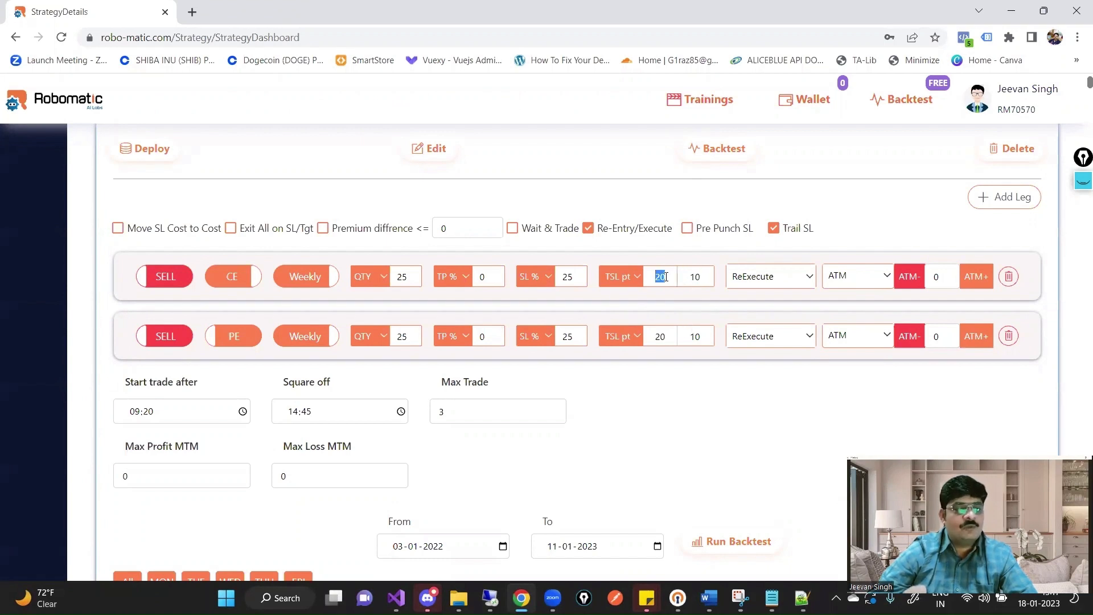
double_click(685, 278)
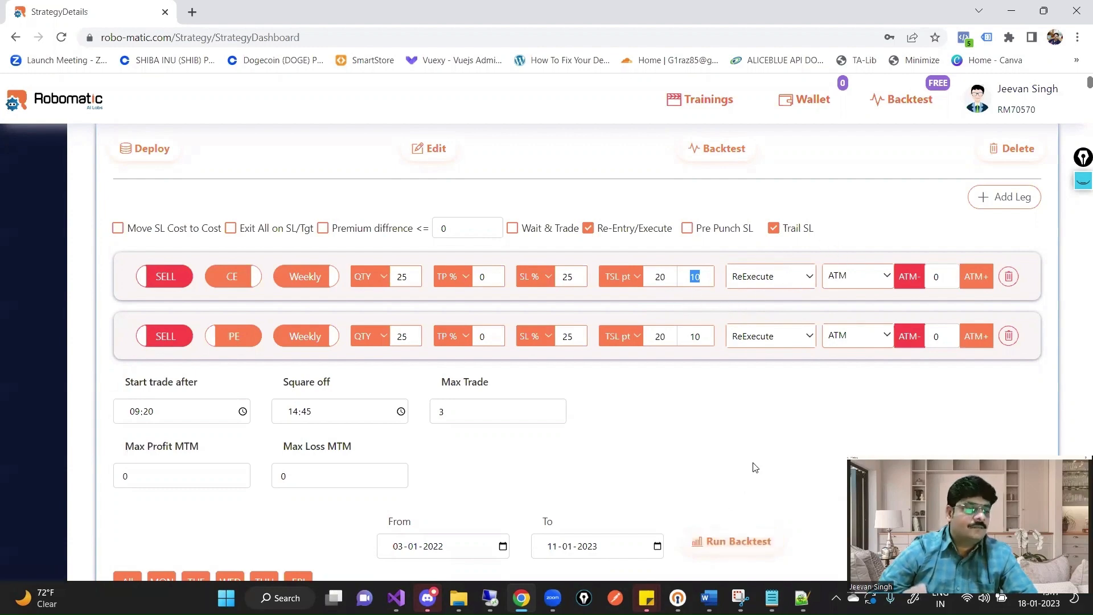
scroll(709, 335, up, 1)
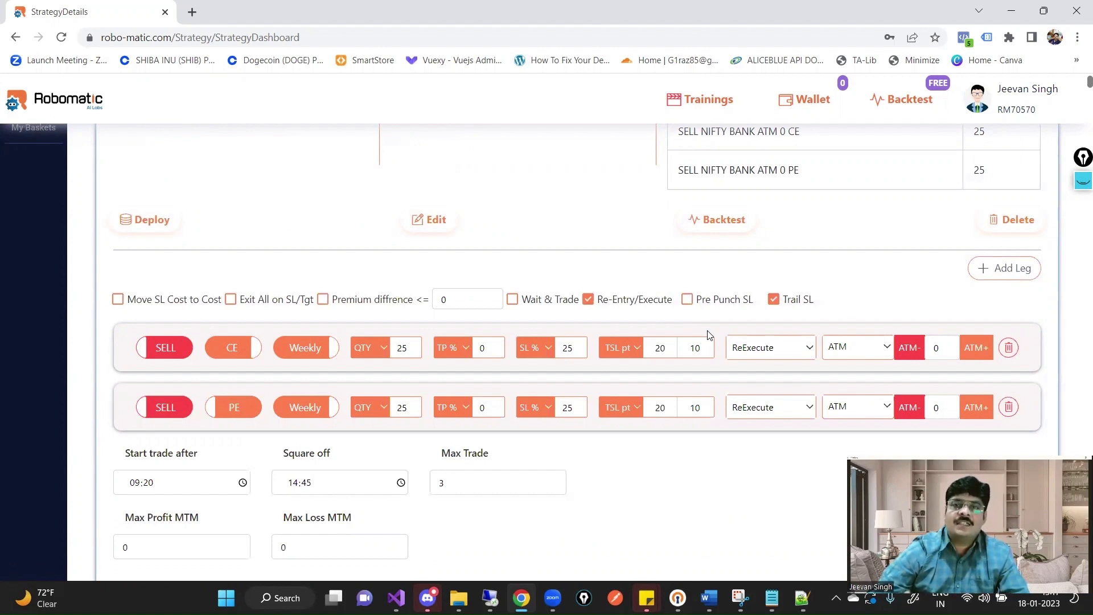
- Start creating a new strategy with Dynamic Option as the category and NIFTY BANK as the script
scroll(337, 317, up, 4)
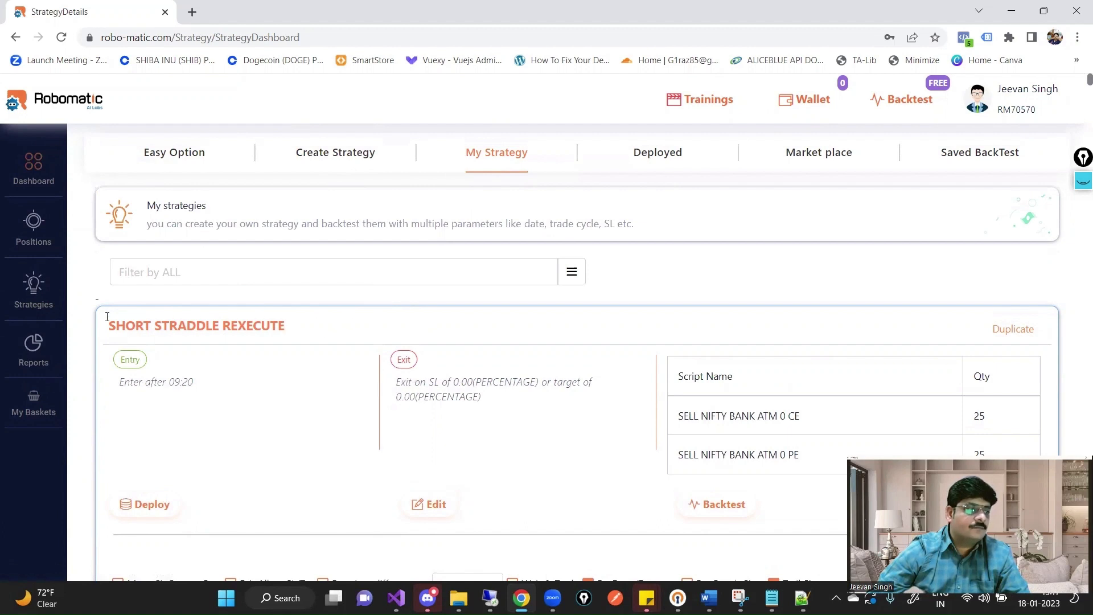
click(32, 291)
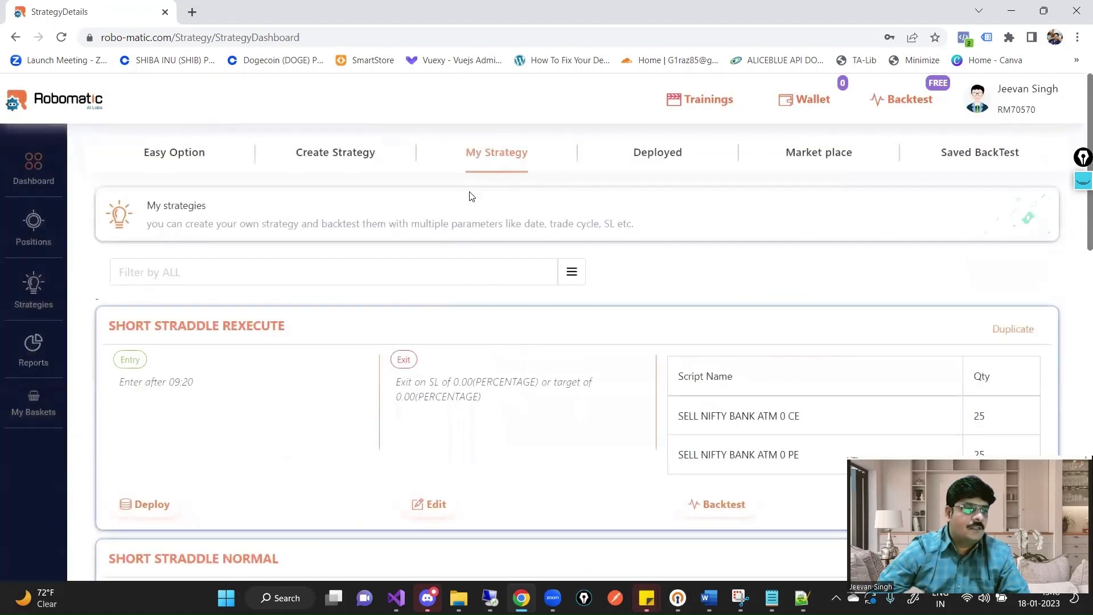
click(326, 155)
click(391, 248)
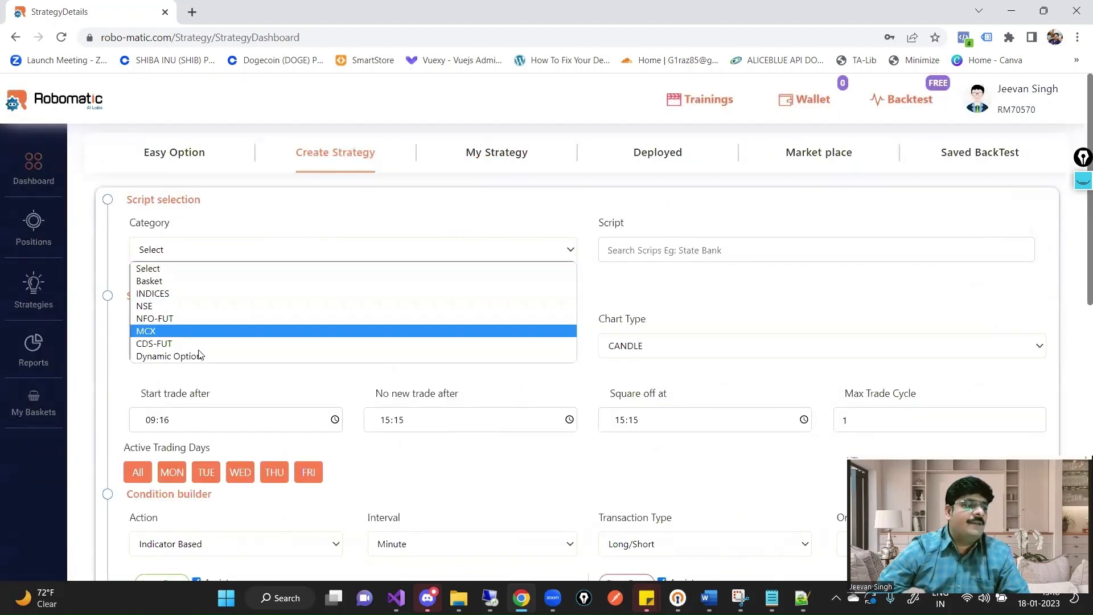
click(190, 356)
click(732, 250)
click(649, 319)
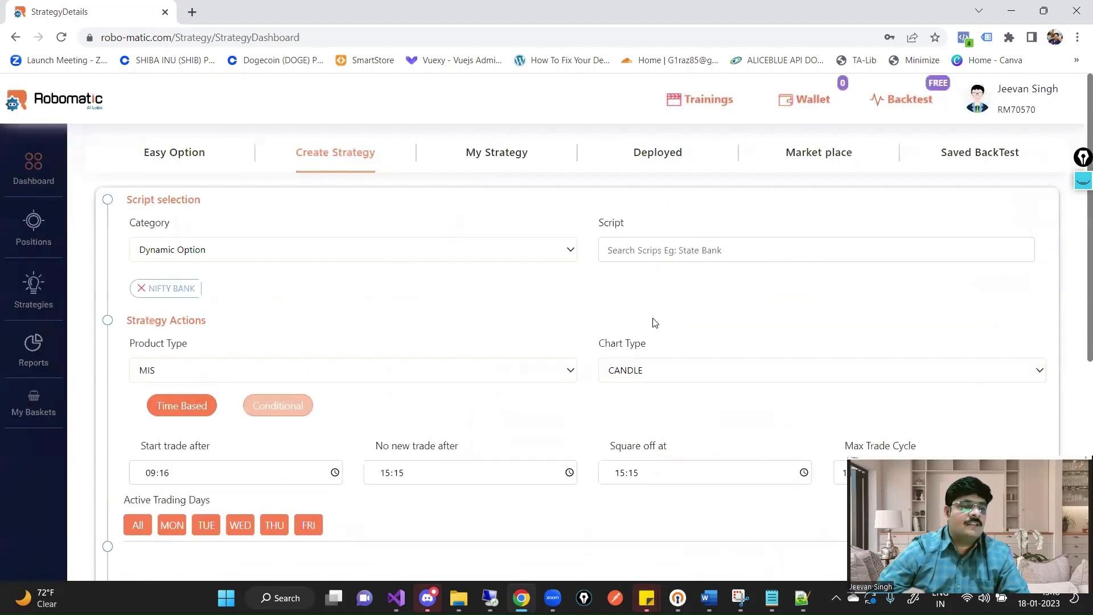
- Switch the strategy from time based to conditional and look over the condition builder's settings
scroll(313, 268, down, 3)
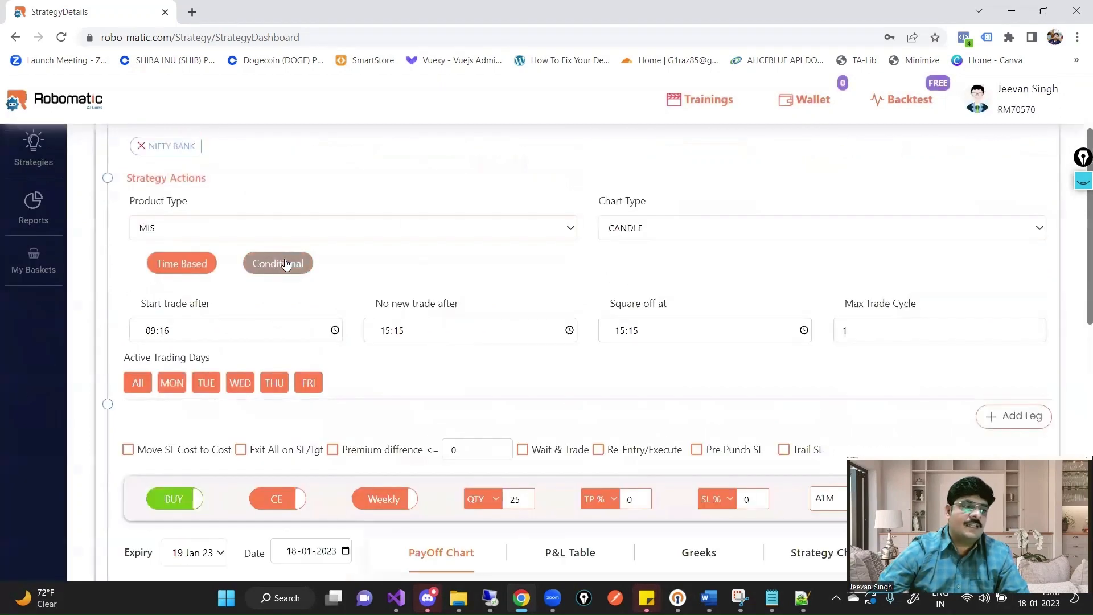
click(290, 264)
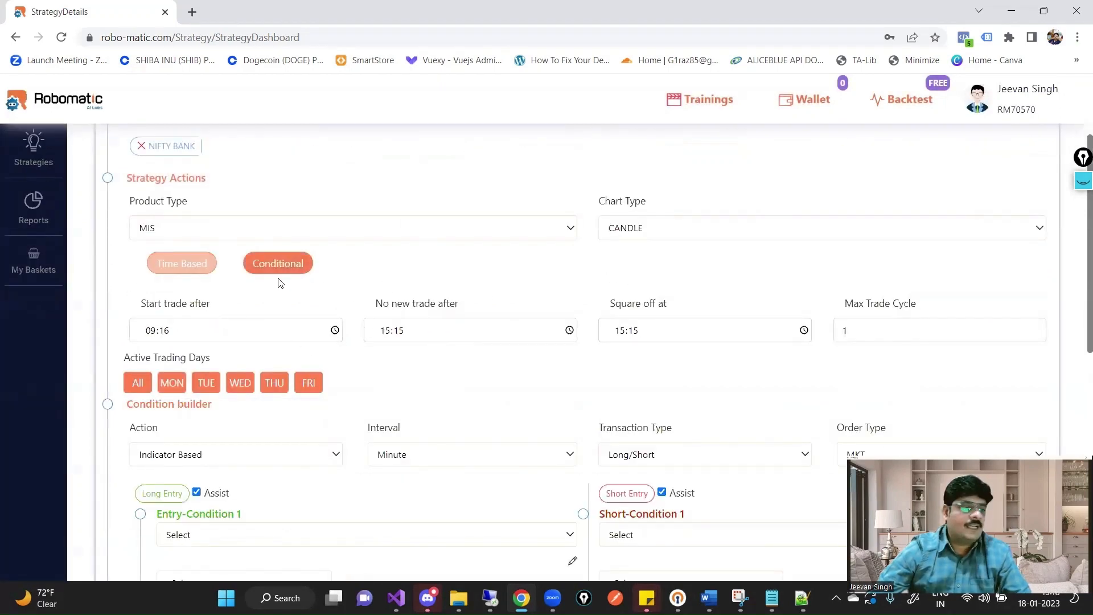
scroll(305, 289, down, 1)
scroll(334, 312, down, 2)
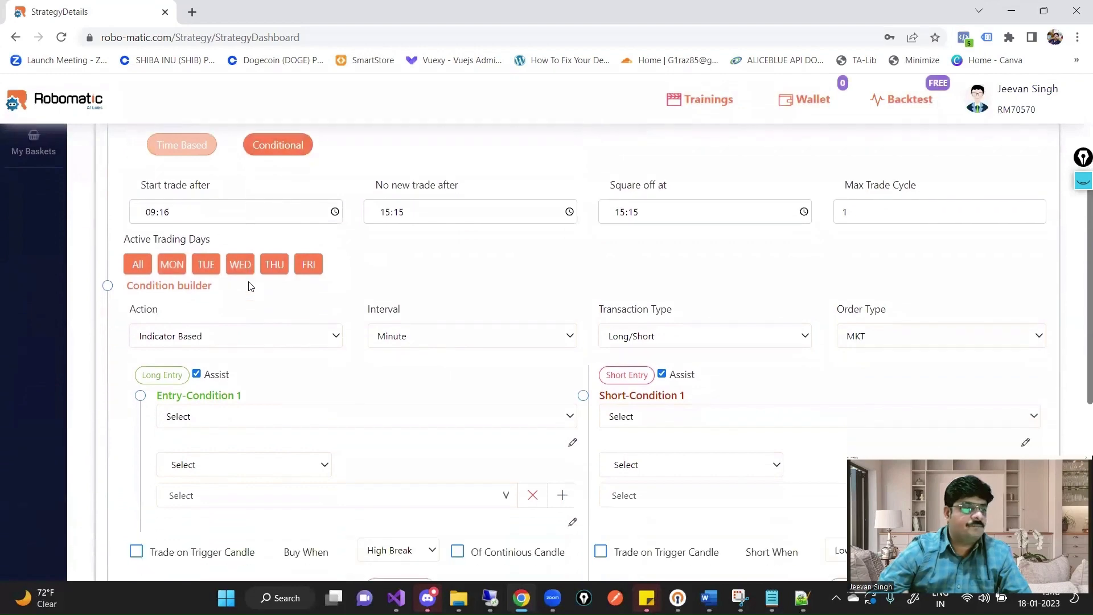
scroll(336, 317, up, 2)
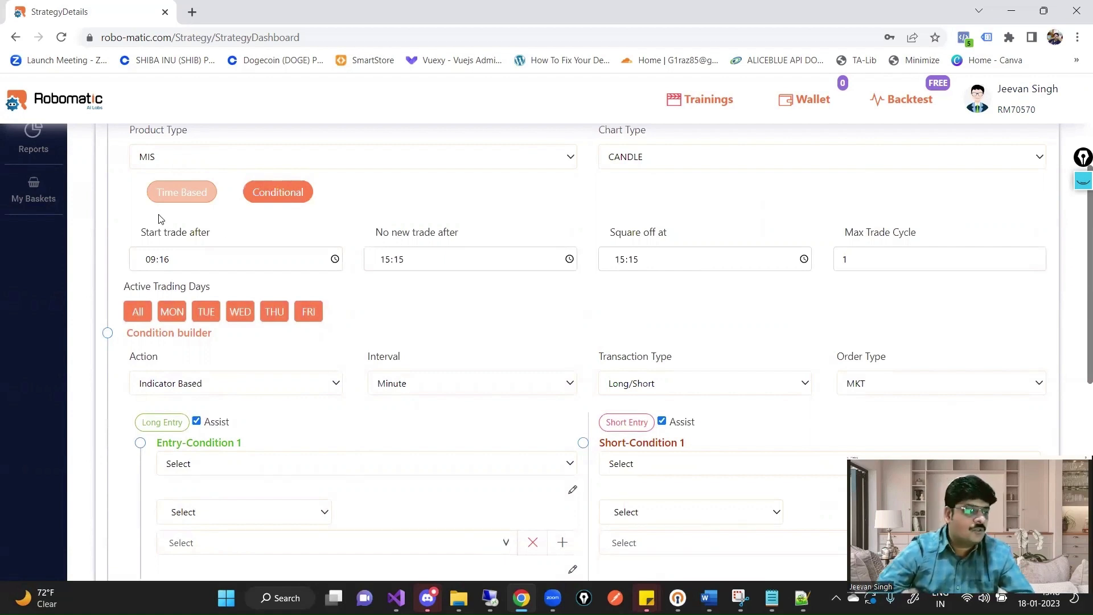
scroll(292, 266, down, 1)
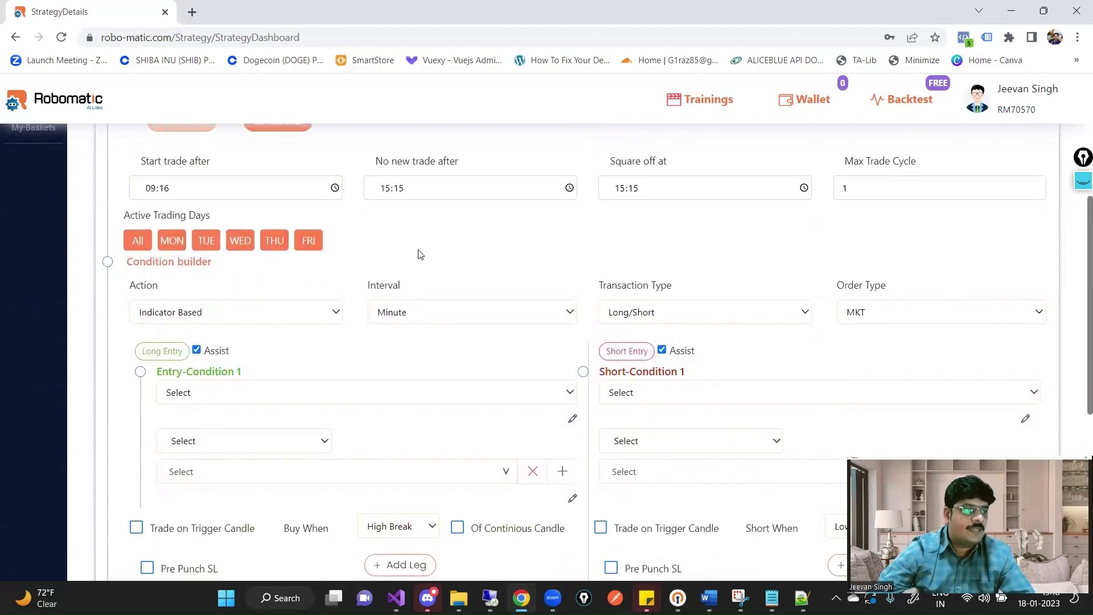
scroll(399, 253, down, 2)
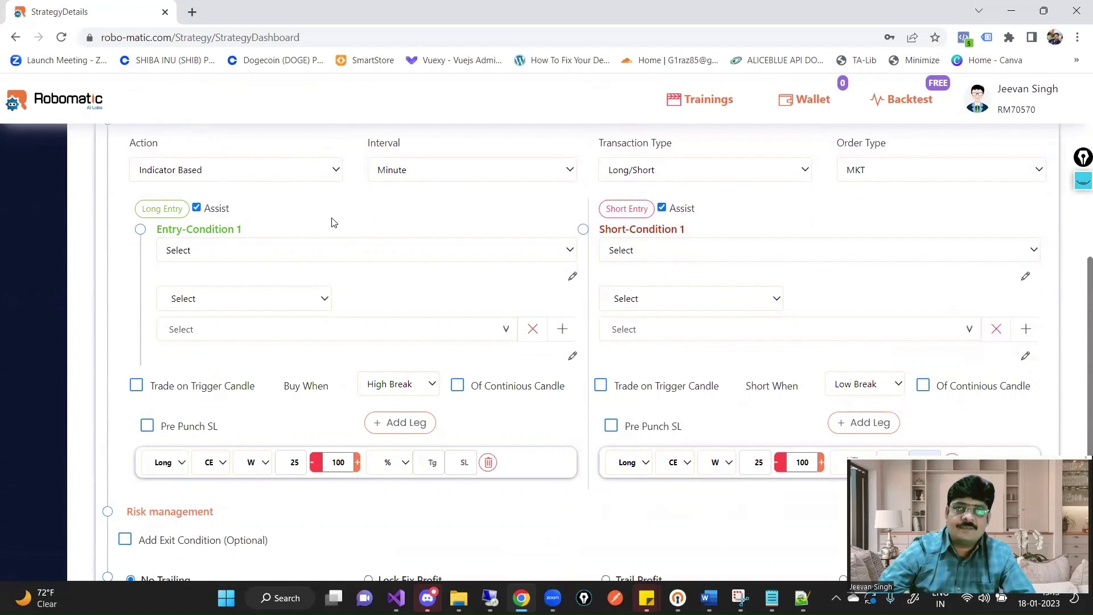
- Set long Entry-Condition 1 to Candle with the Close price and the Crosses Above comparison
click(304, 260)
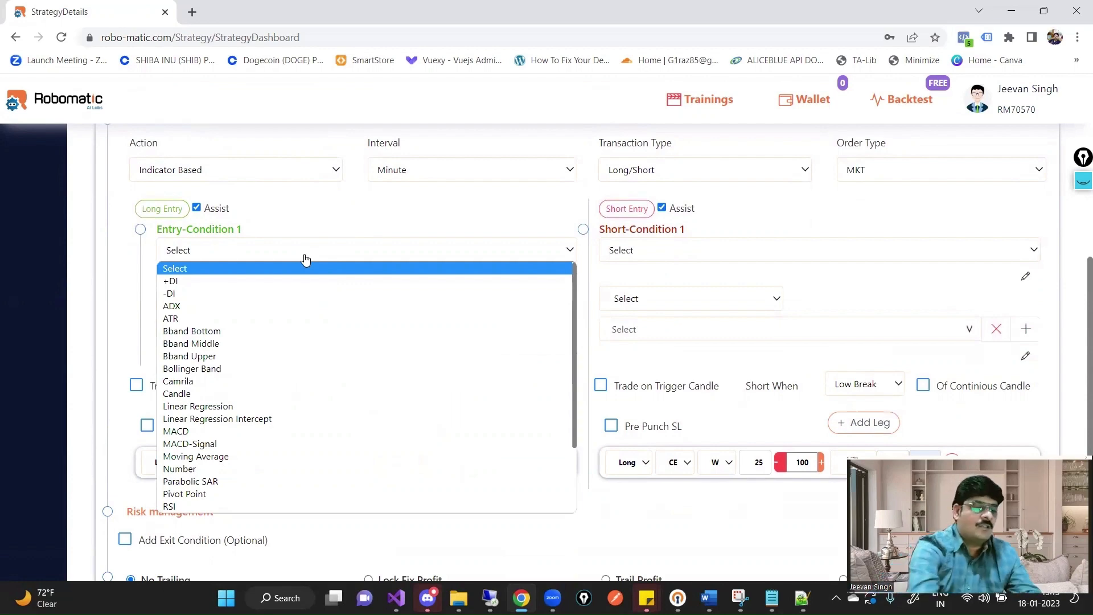
key(c)
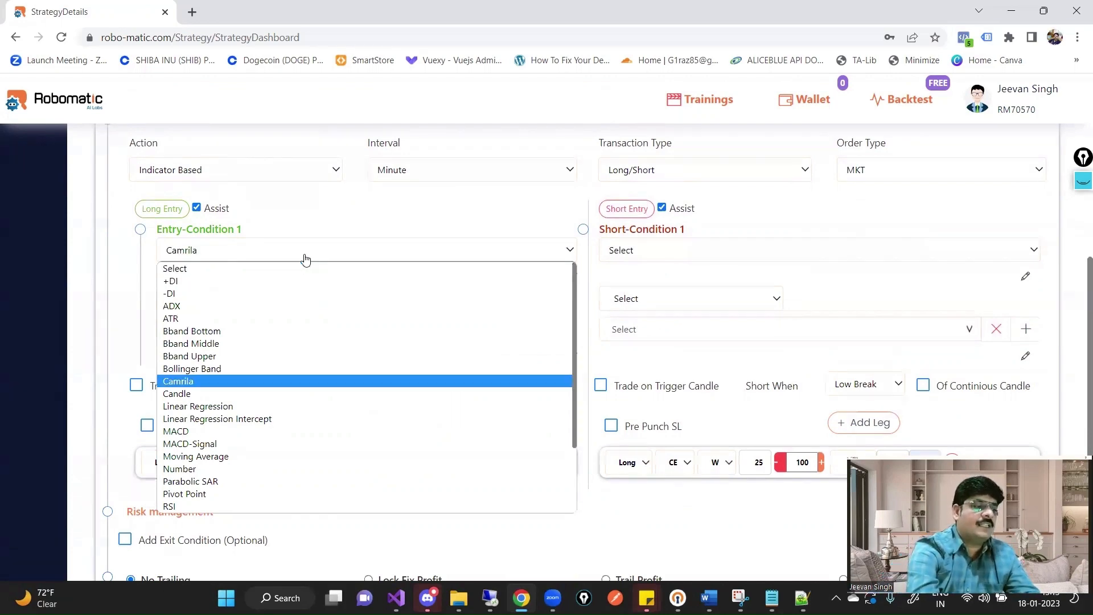
key(c)
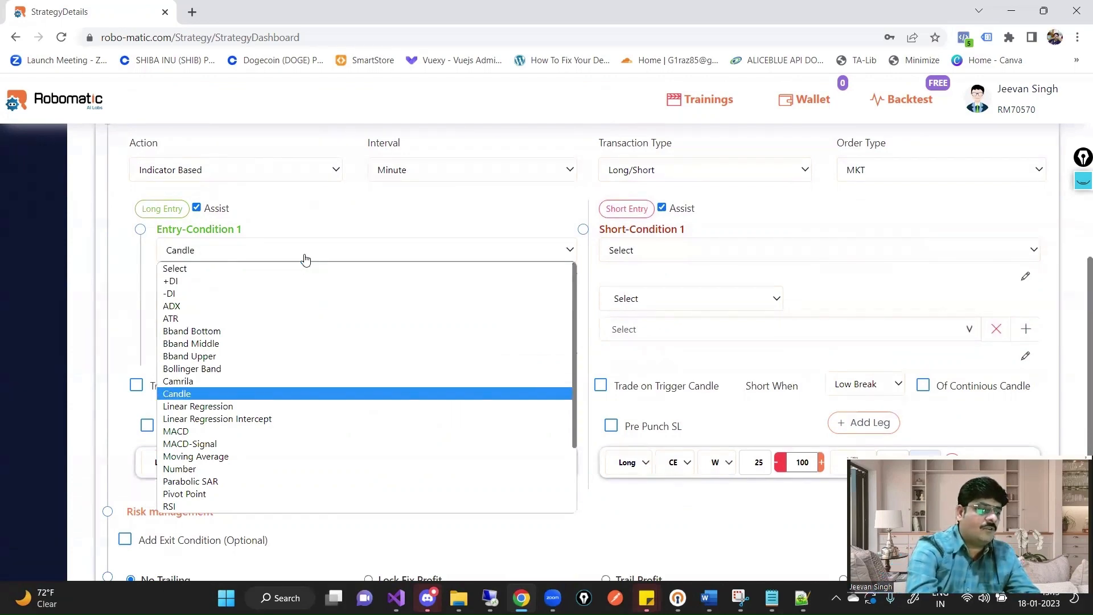
key(Return)
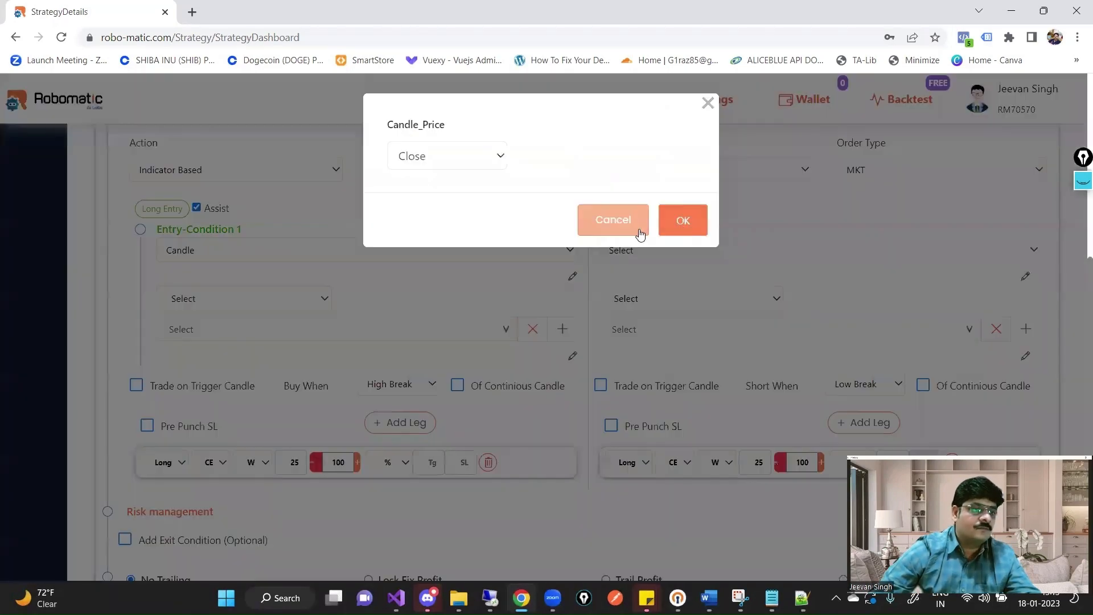
click(683, 221)
click(271, 310)
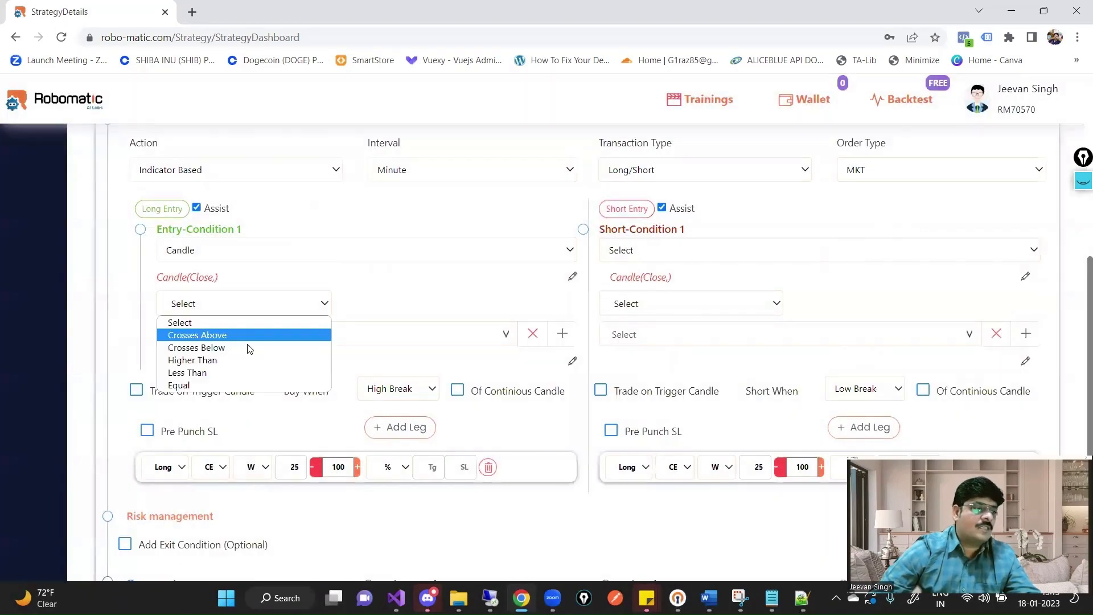
click(242, 337)
- Compare the candle in Entry-Condition 1 against SuperTrend with period 10 and multiplier 2
click(221, 342)
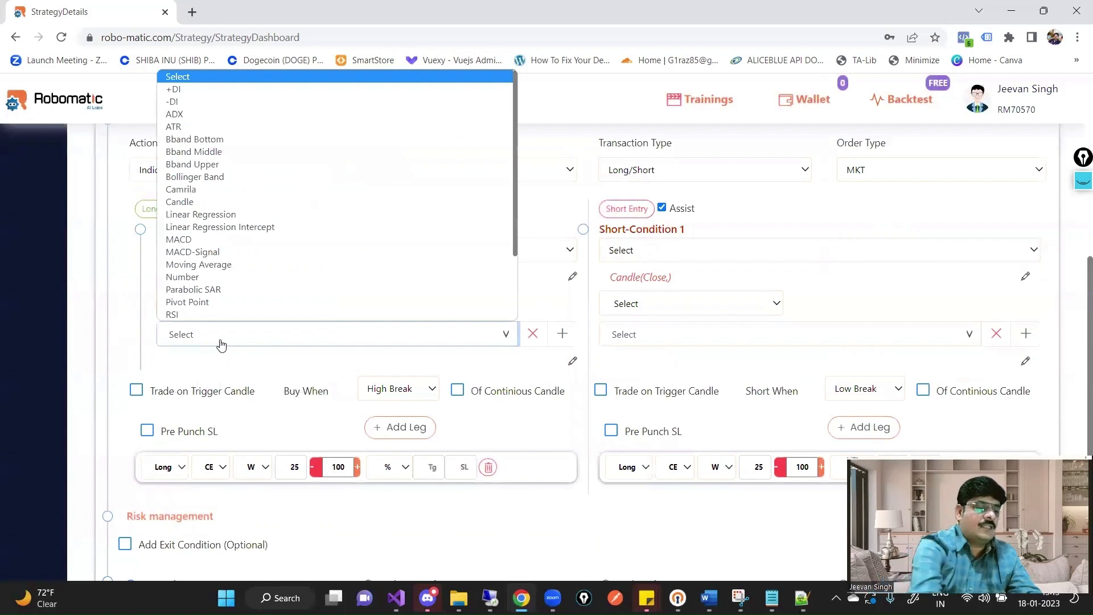
key(s)
key(u)
key(Return)
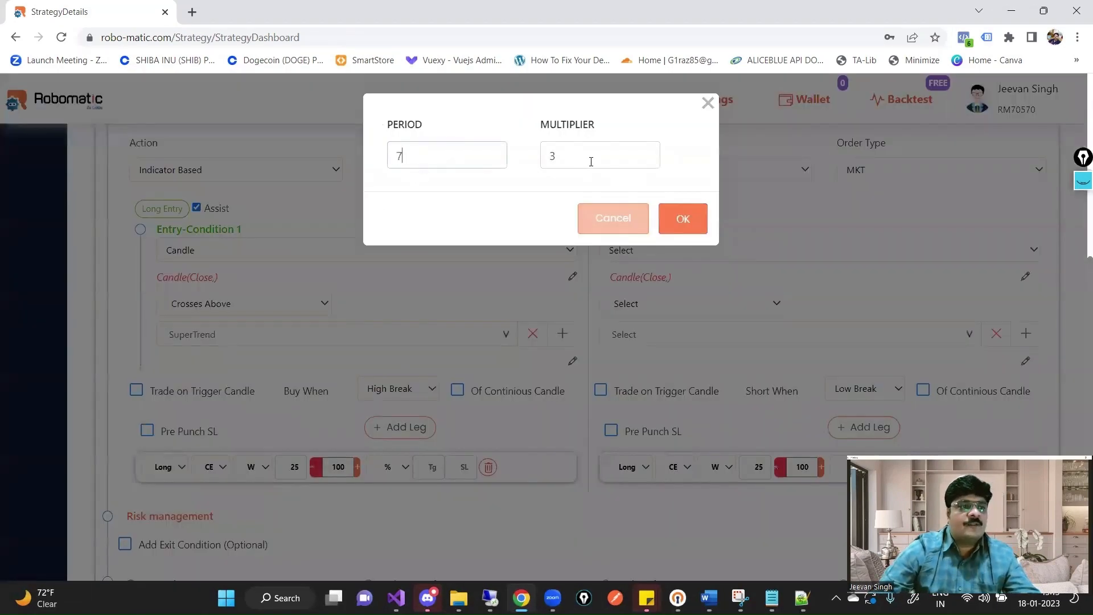
key(ctrl+a)
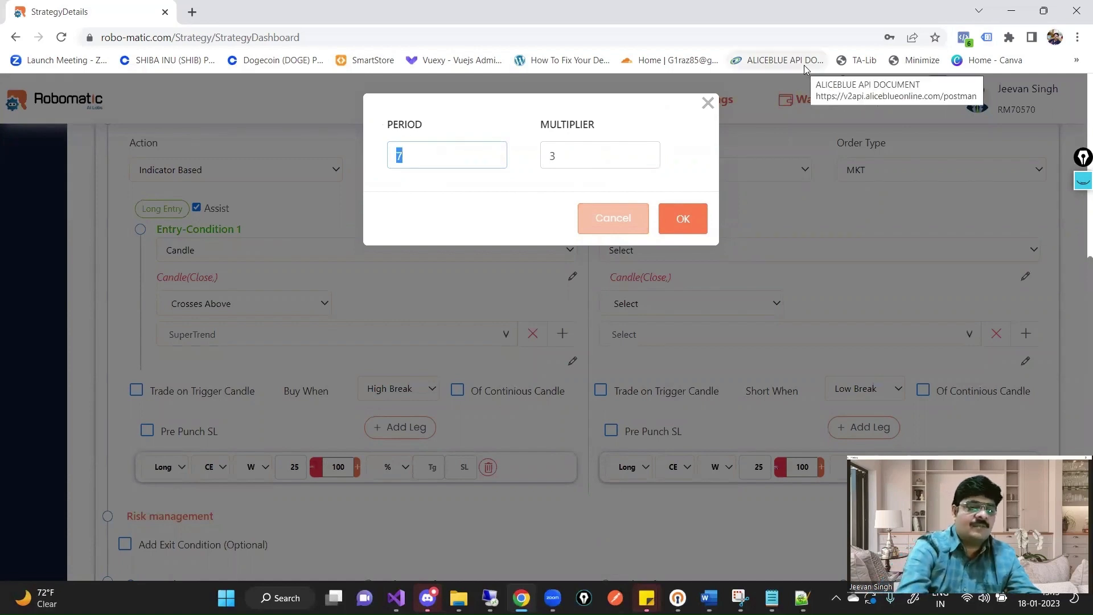
text(10)
key(Tab)
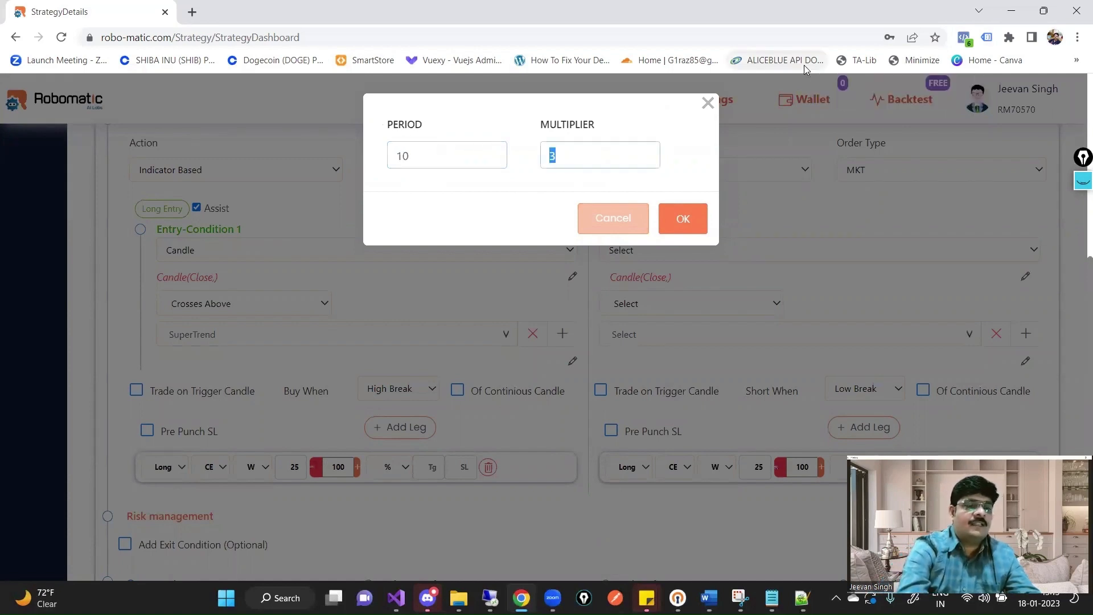
text(2)
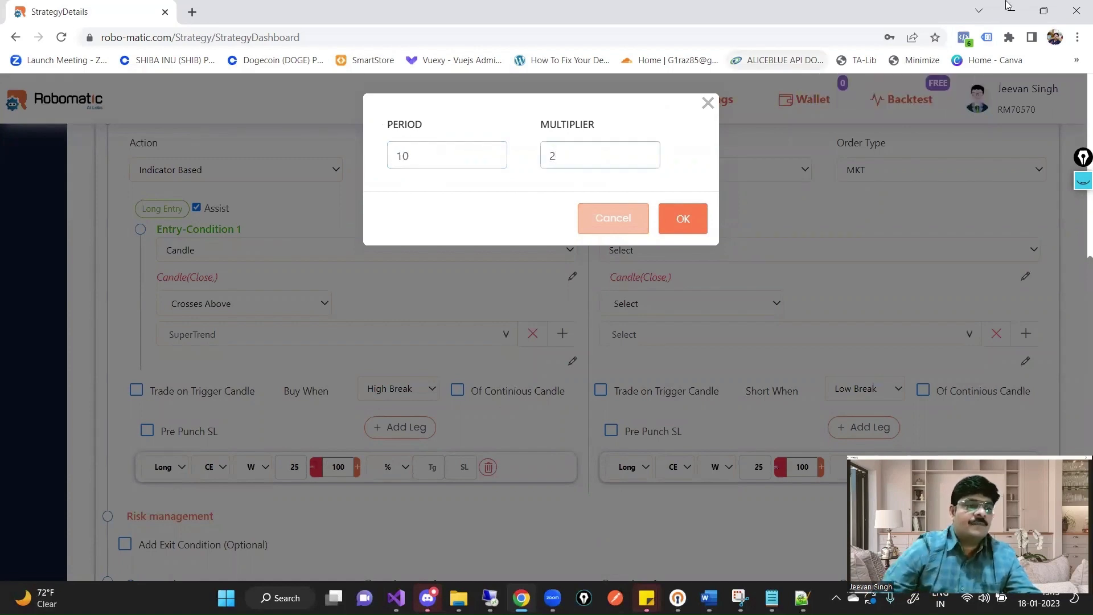
click(684, 217)
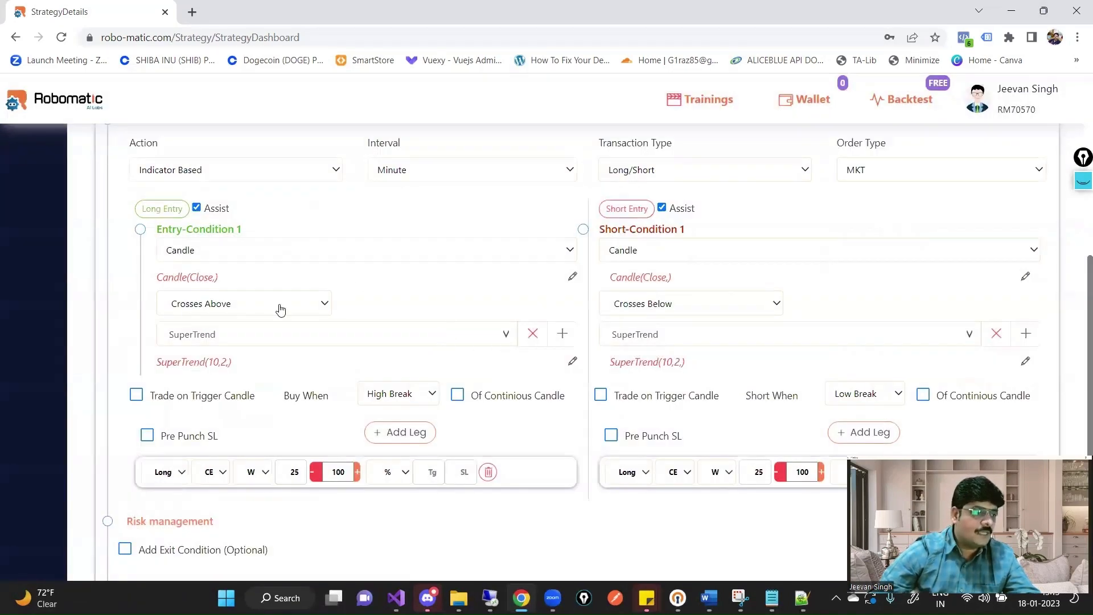
- Make the long-entry leg a Short PE and the short-entry leg a Short CE
scroll(329, 367, down, 1)
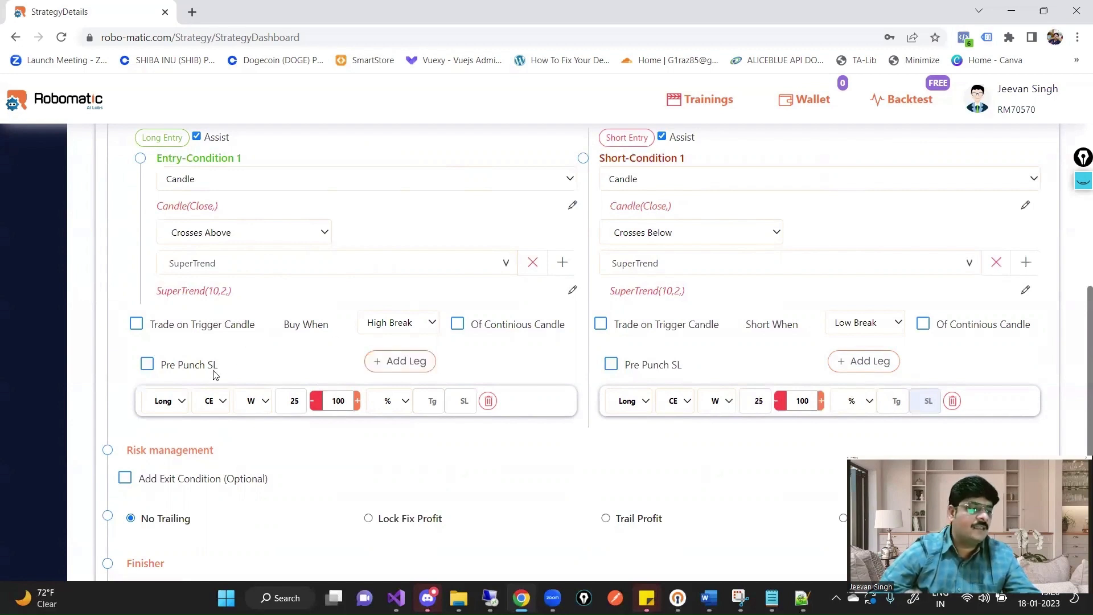
click(171, 400)
click(169, 428)
click(208, 402)
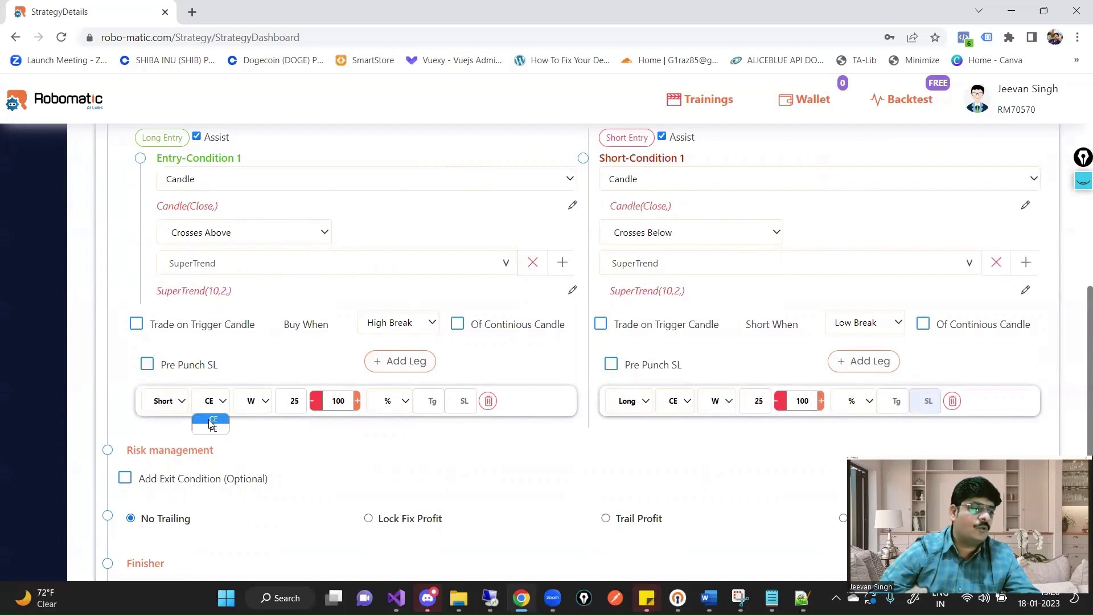
click(213, 429)
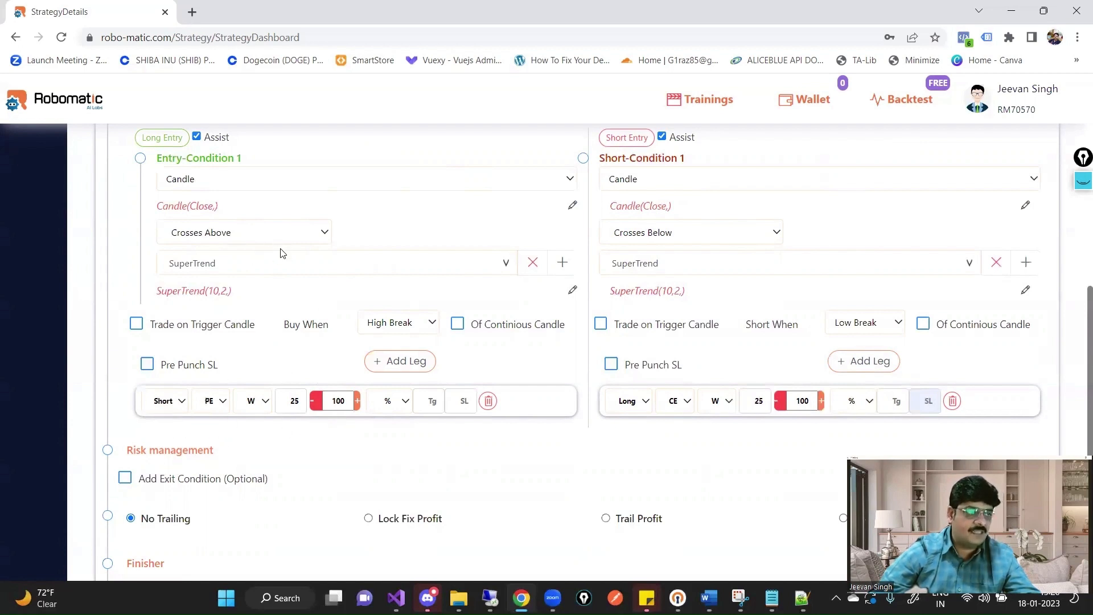
click(643, 407)
click(632, 429)
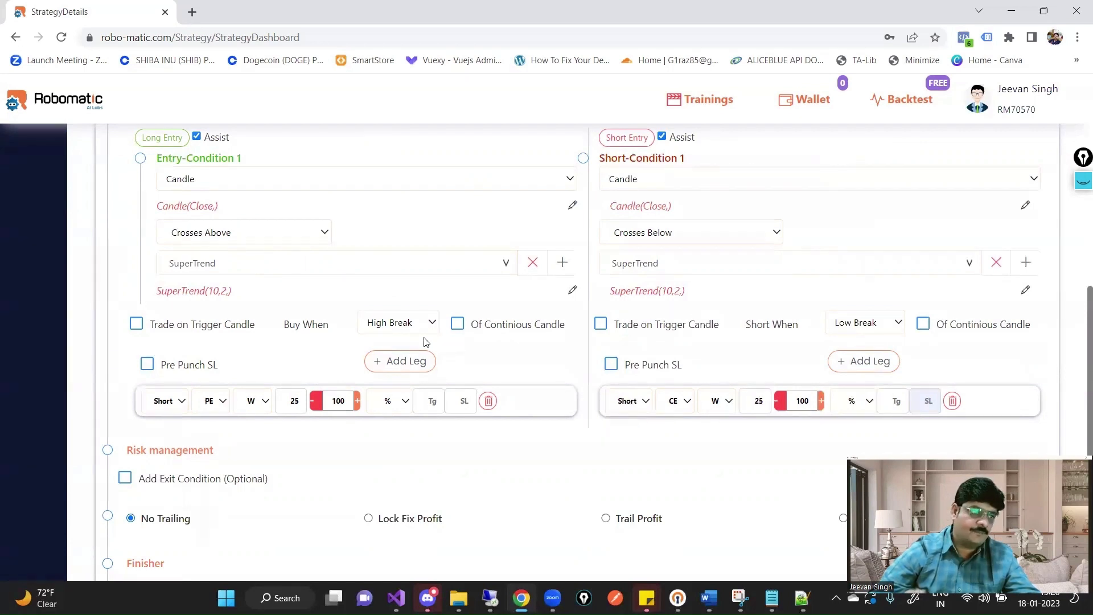
- Set the strike offset to 0 and the stop loss to 25% on both the PE and CE legs
click(316, 403)
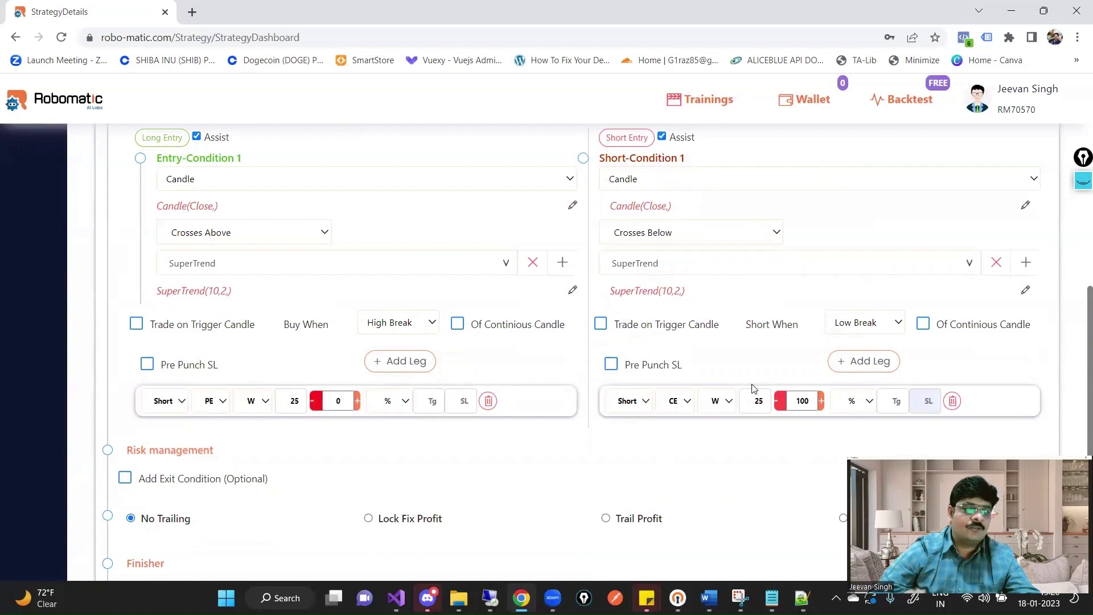
click(777, 401)
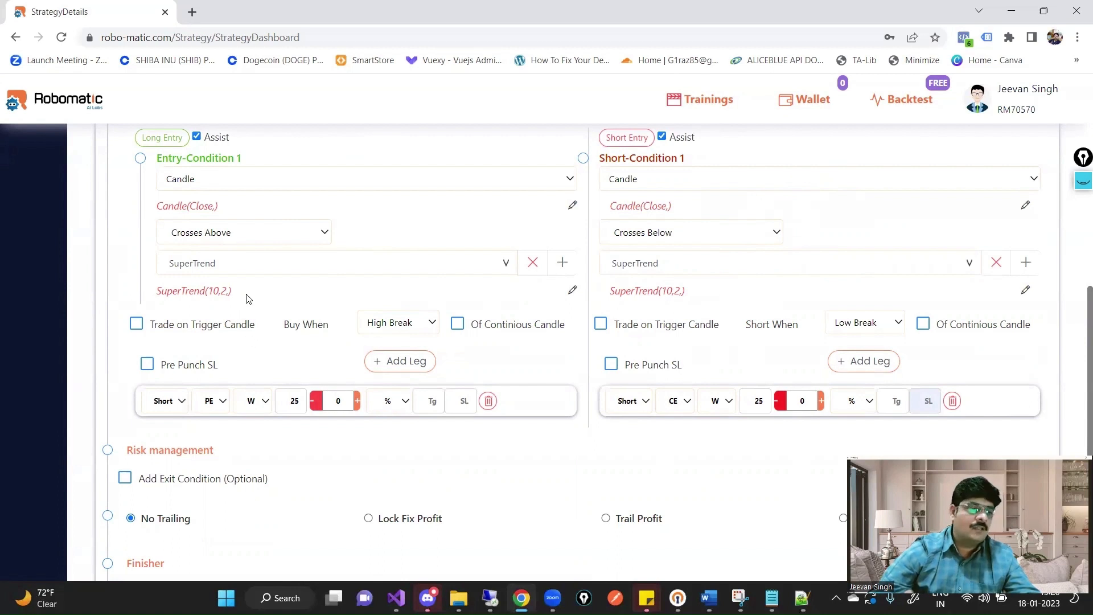
click(460, 400)
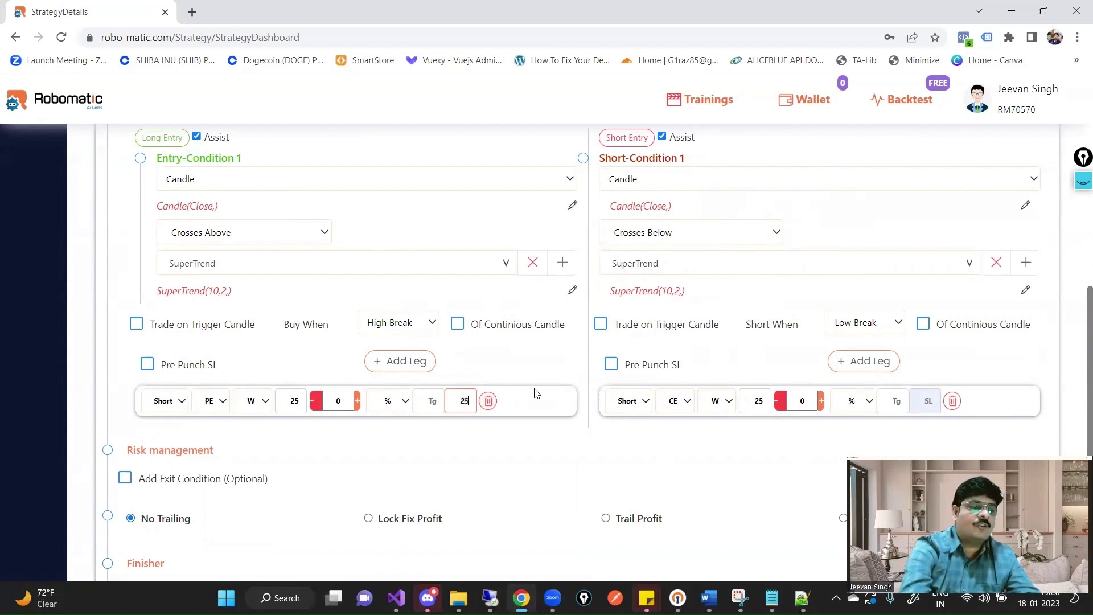
click(922, 401)
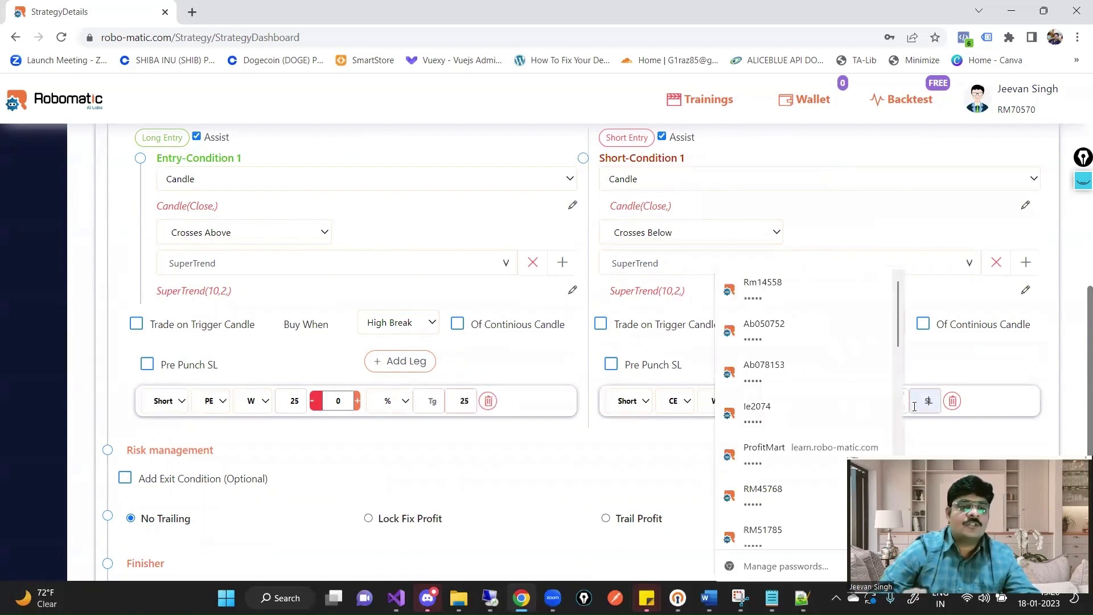
text(25)
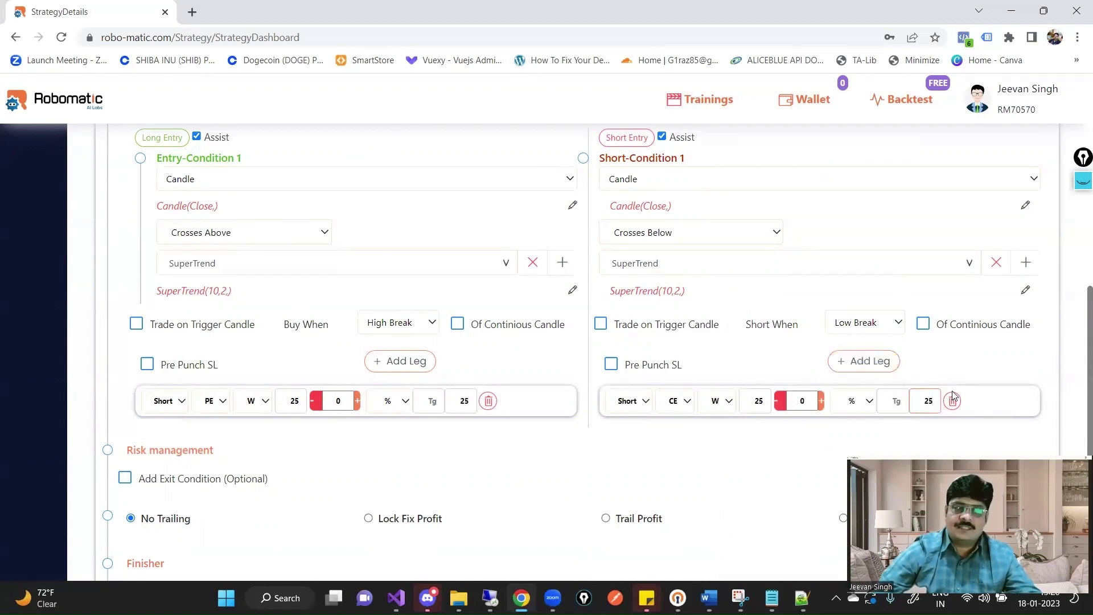
- Name the strategy "Option Supertrend Conditional" and create it
scroll(524, 297, down, 1)
scroll(525, 297, down, 1)
click(176, 466)
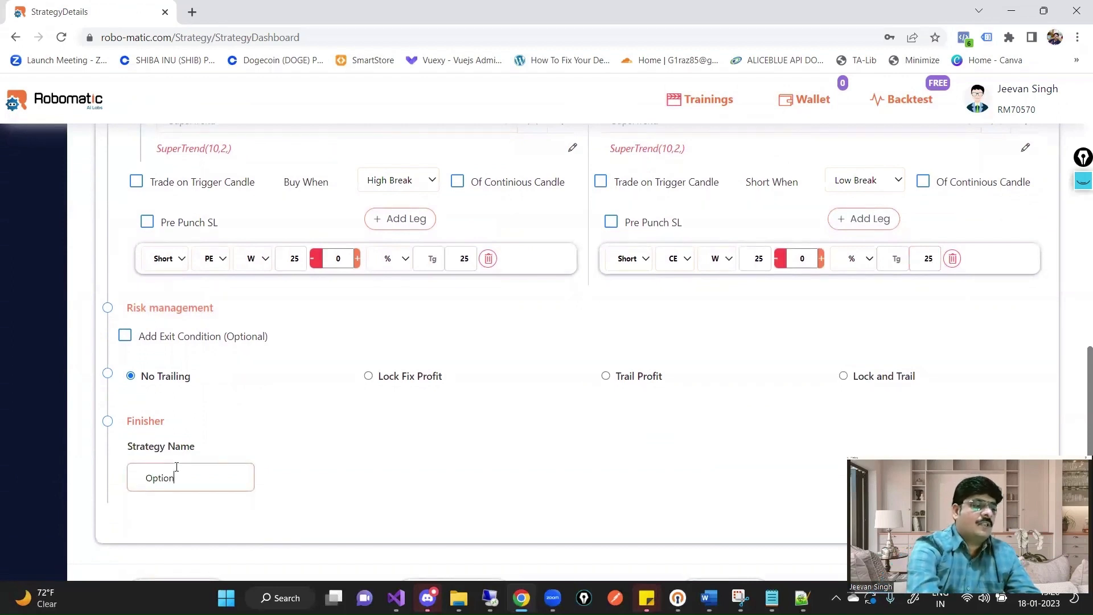
text(Option Supertrend )
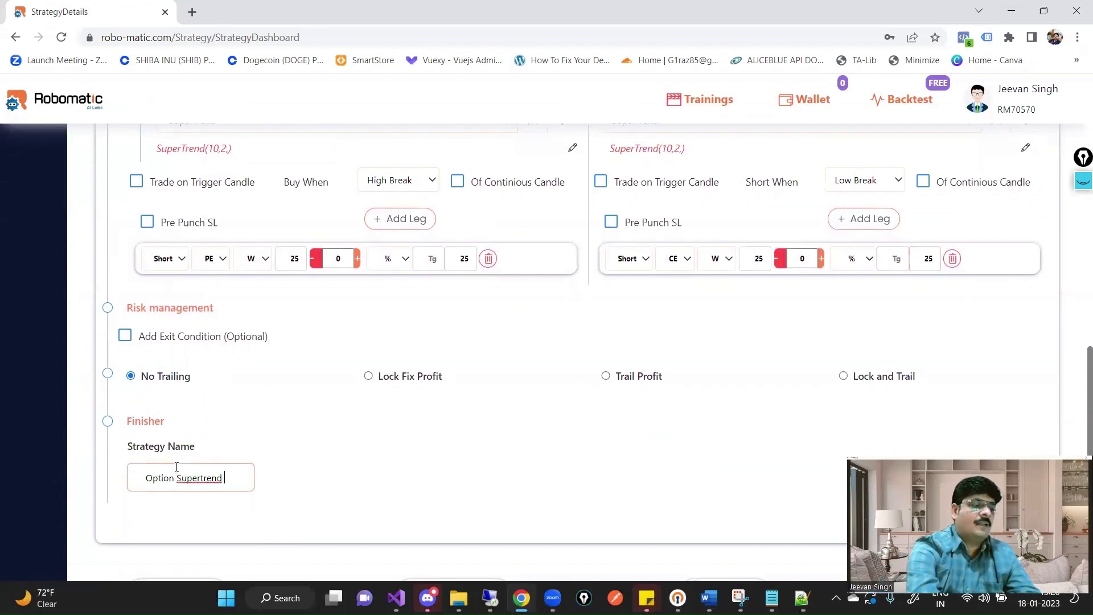
text(Conditio)
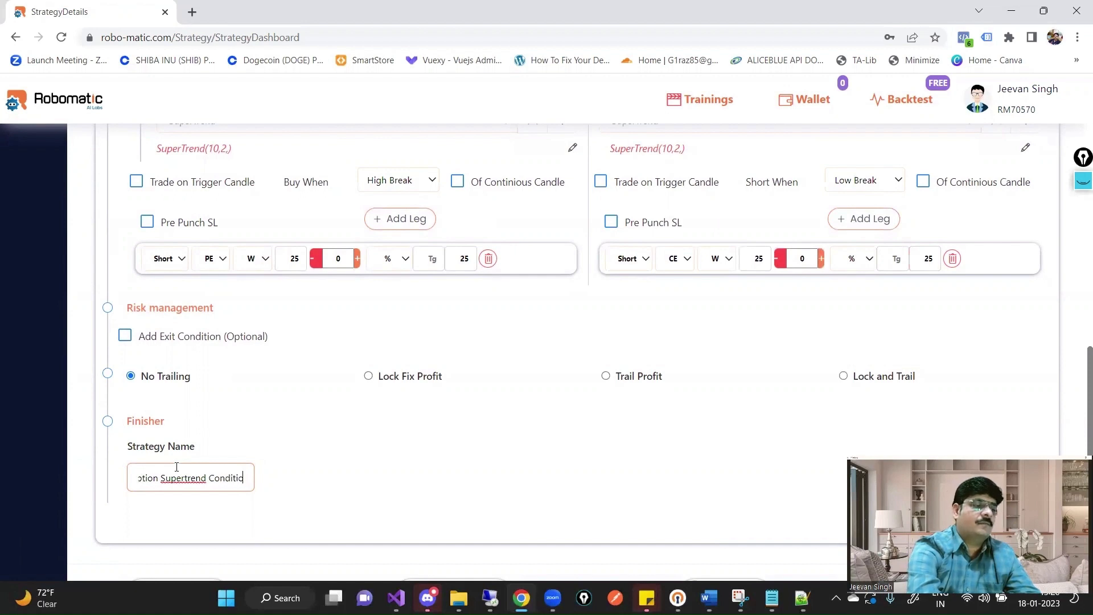
text(nal)
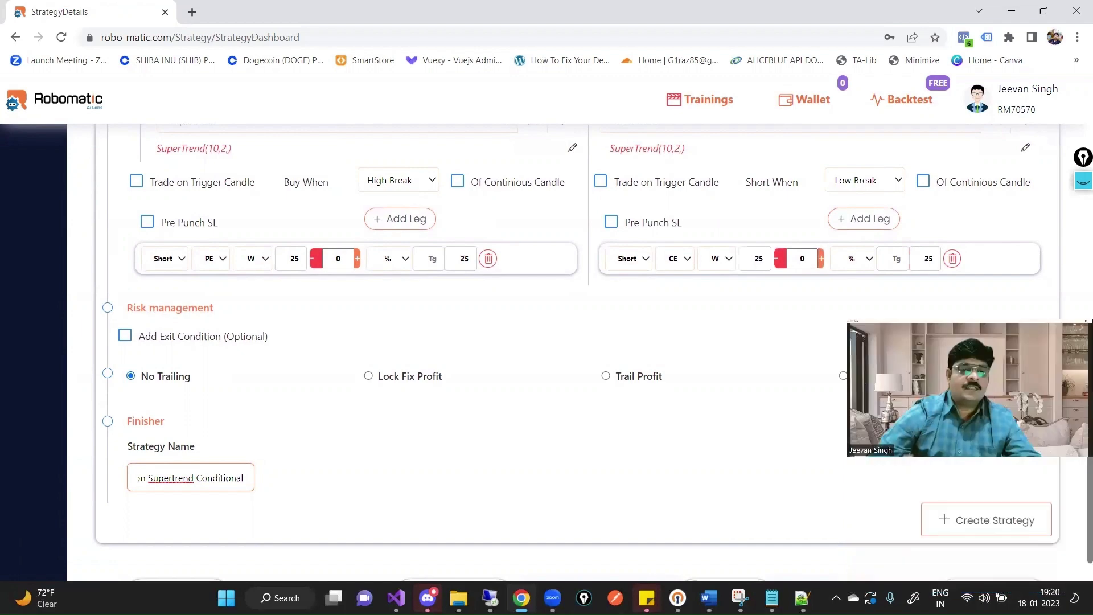
scroll(672, 361, up, 1)
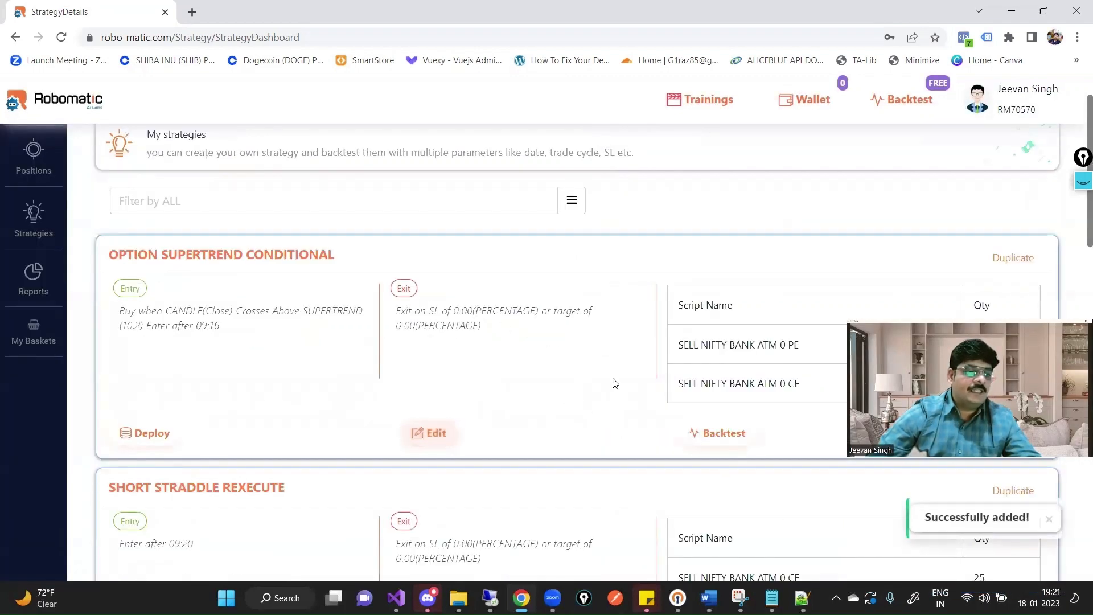
- Open the Option Supertrend Conditional strategy for editing and set its interval to 5Minute
click(428, 433)
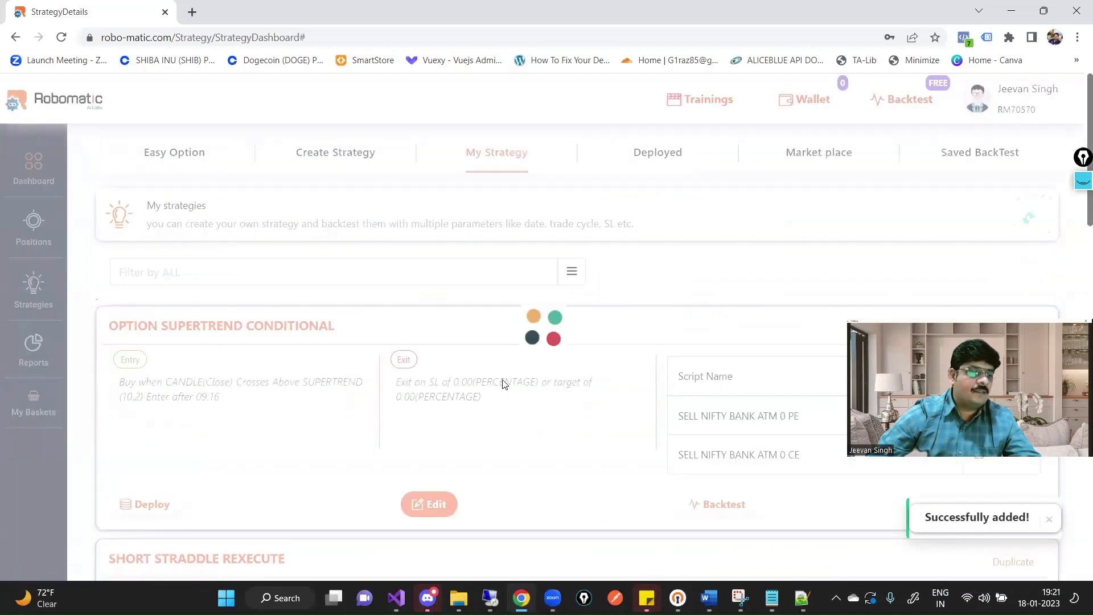
scroll(454, 315, down, 3)
scroll(455, 315, down, 3)
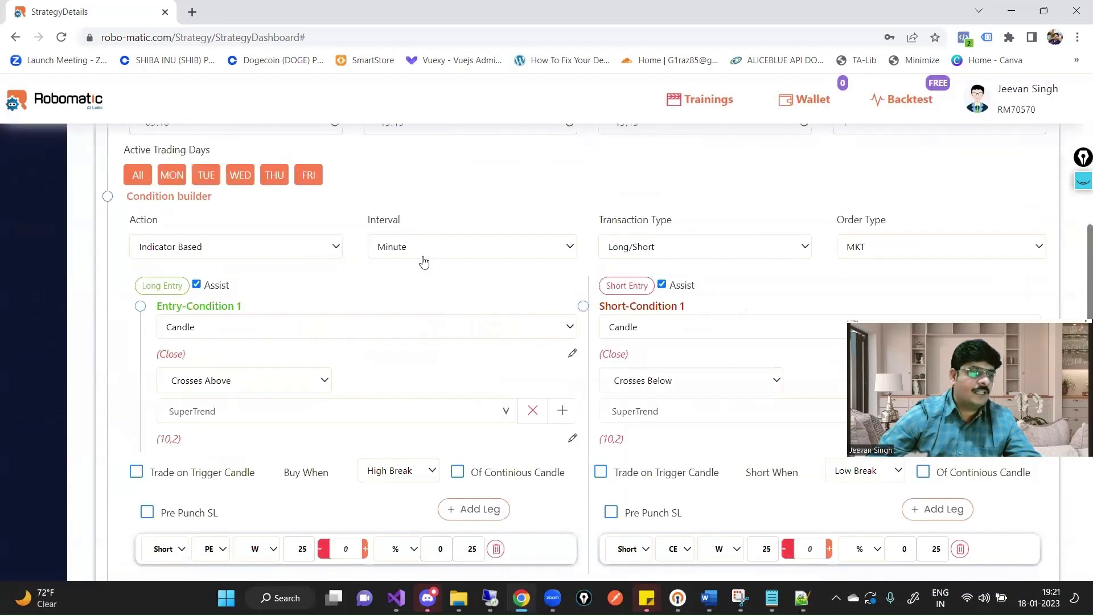
click(459, 251)
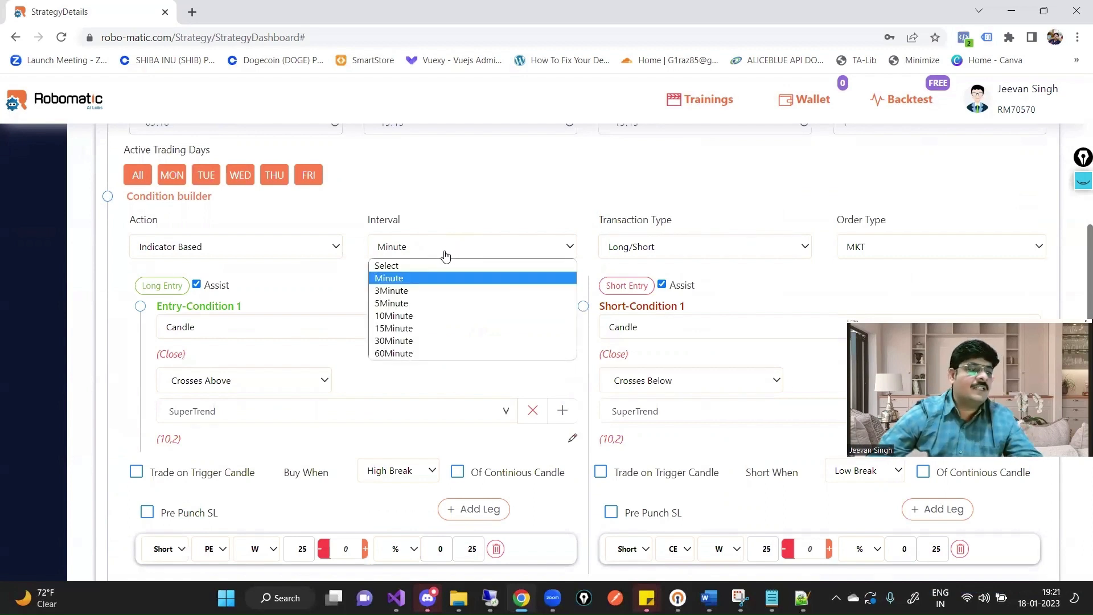
click(436, 308)
scroll(512, 324, up, 6)
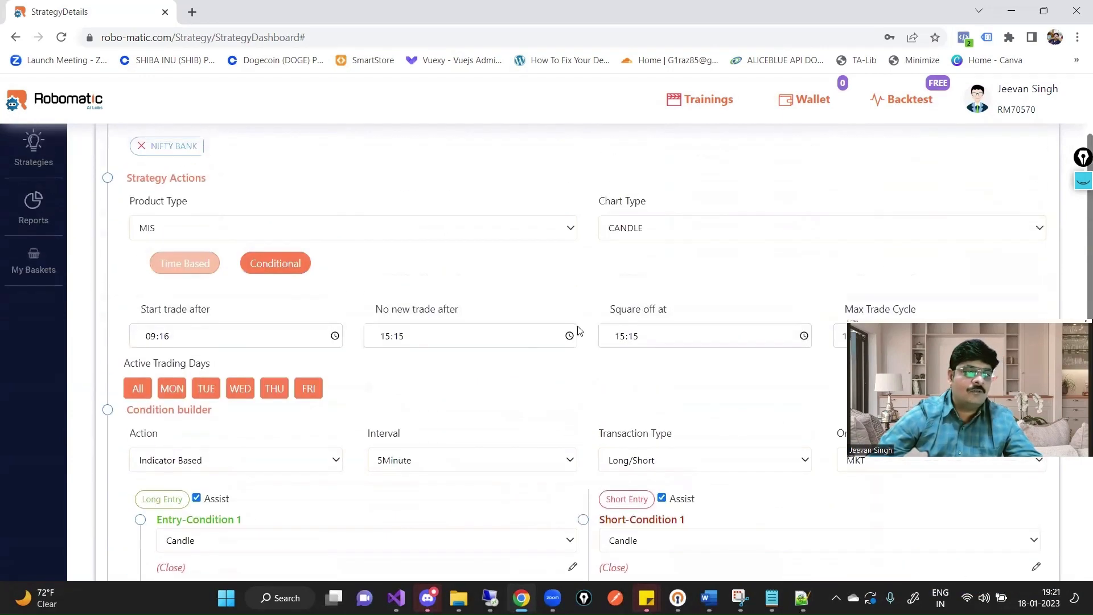
- Set the maximum trade cycle to 4 and update the Option Supertrend Conditional strategy
scroll(747, 227, down, 2)
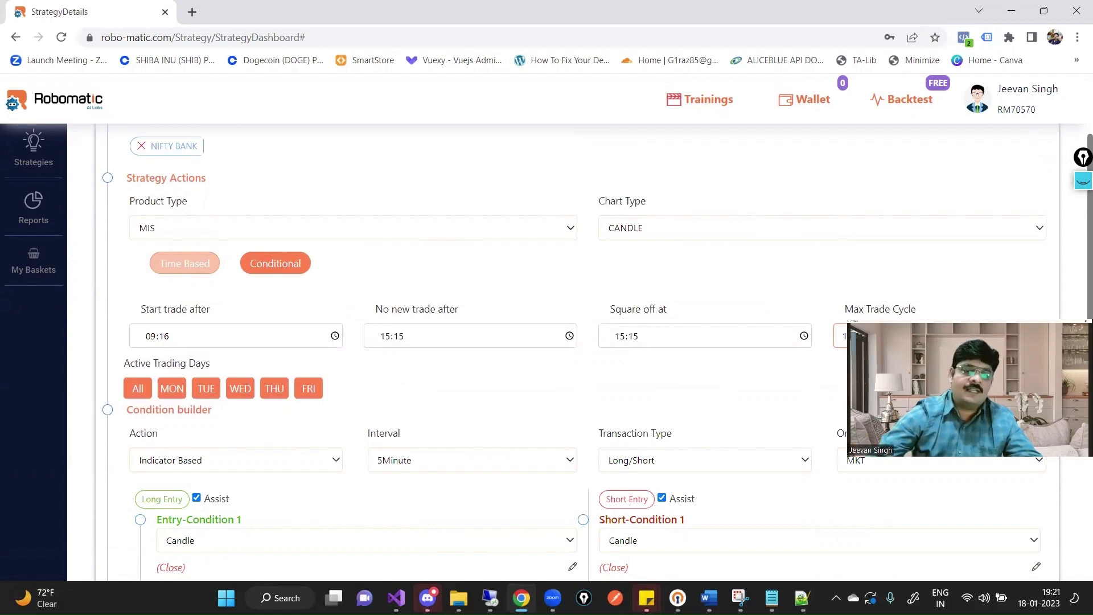
key(BackSpace)
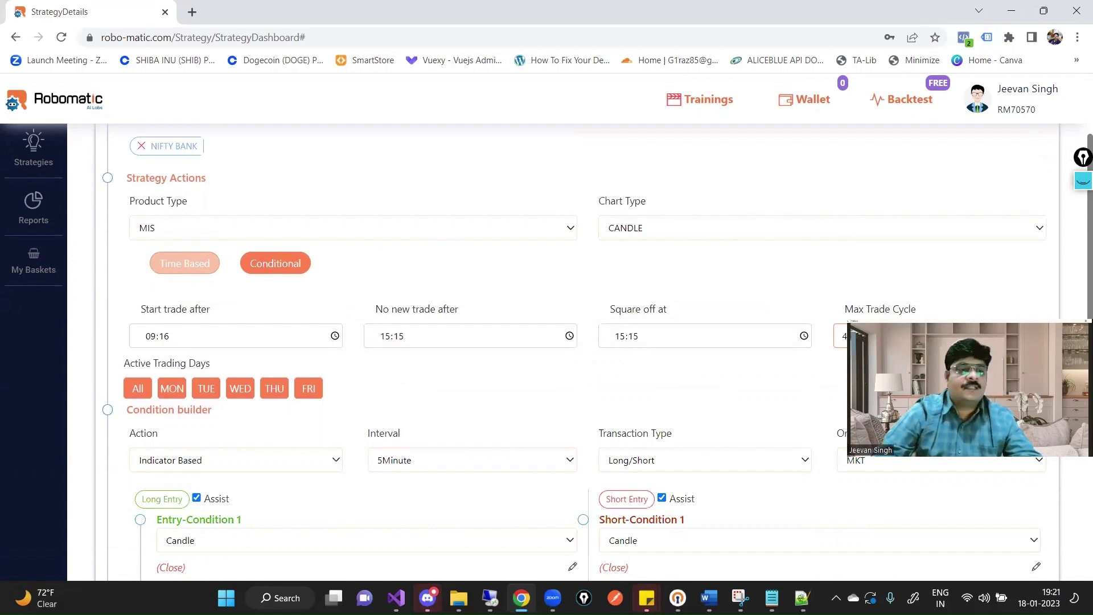
text(4)
scroll(763, 348, down, 1)
scroll(738, 283, down, 1)
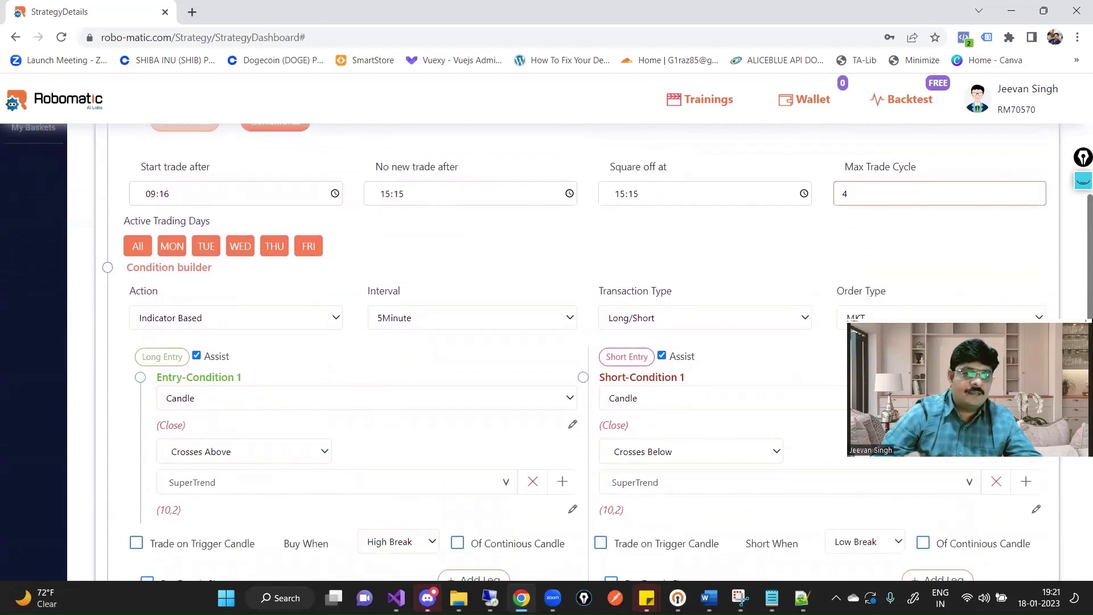
scroll(836, 359, down, 6)
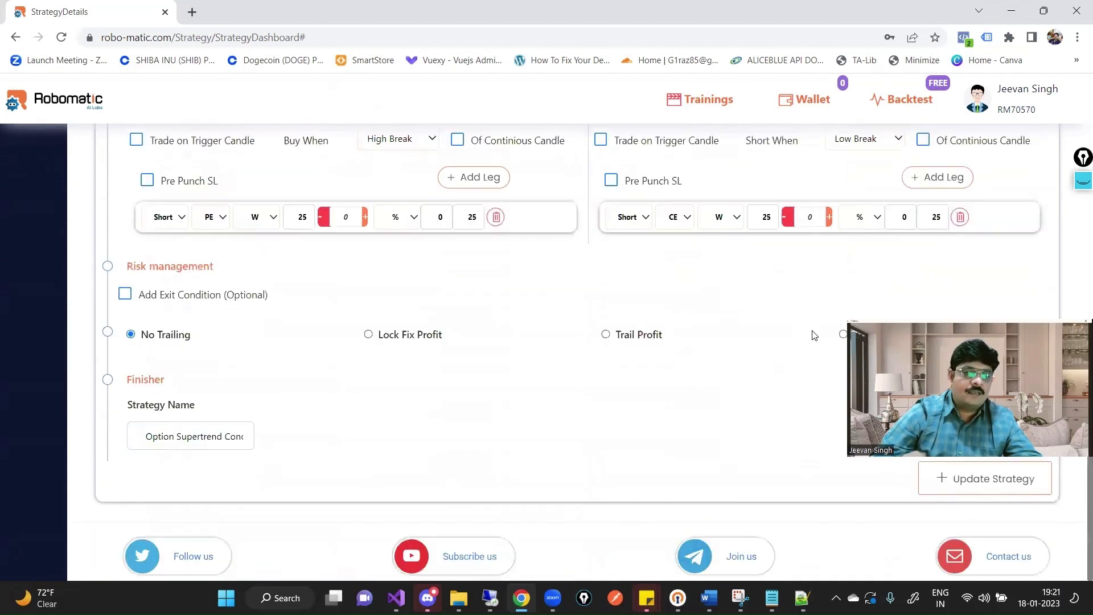
click(987, 489)
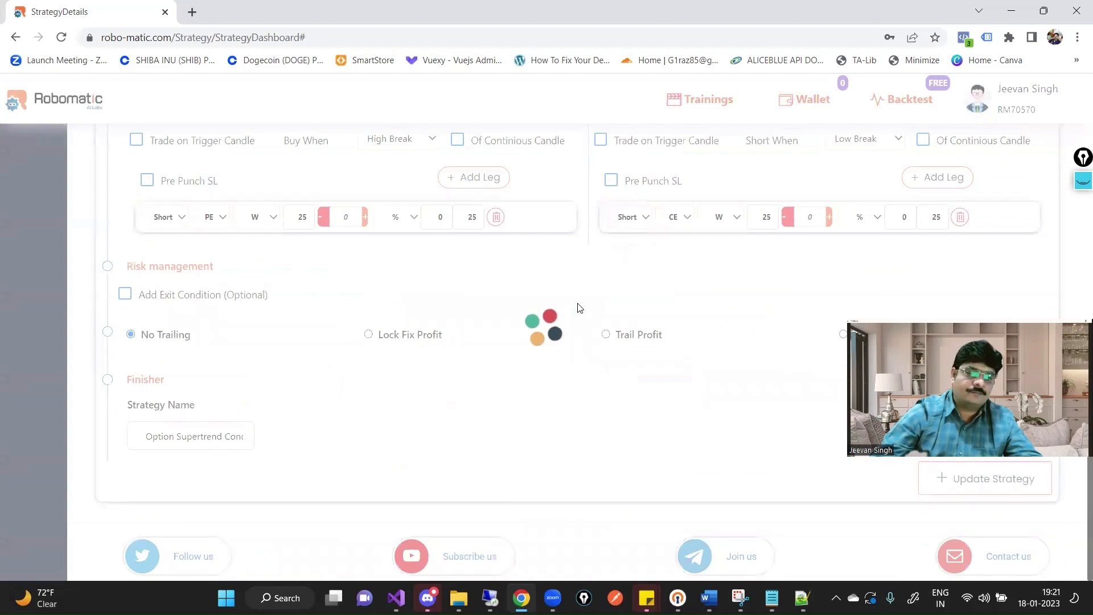
- Open the backtest settings of the Option Supertrend Conditional strategy
scroll(481, 307, up, 6)
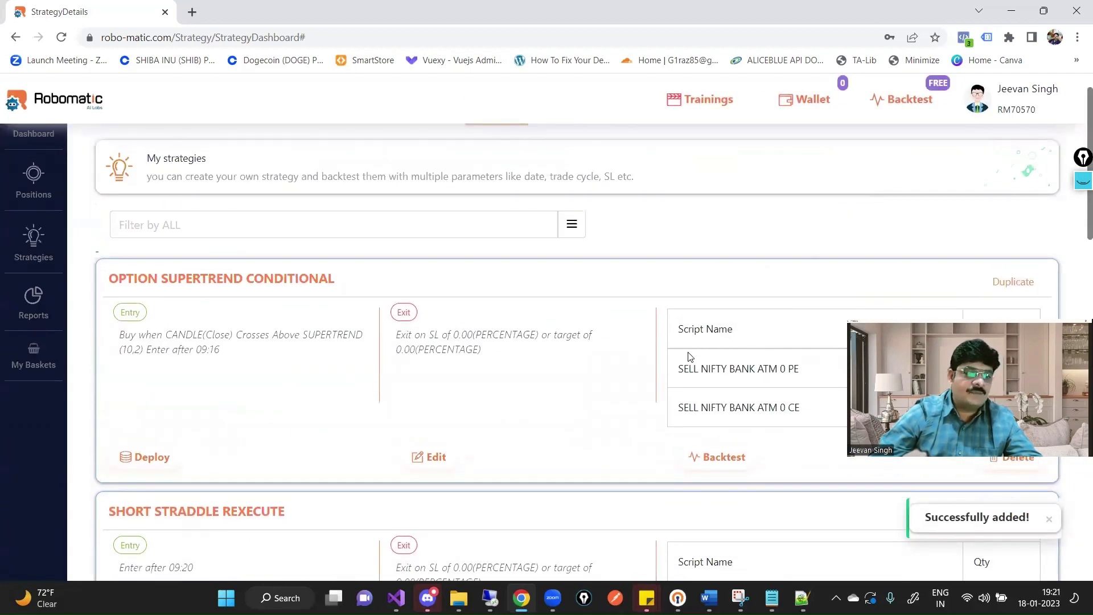
scroll(689, 357, down, 1)
click(723, 382)
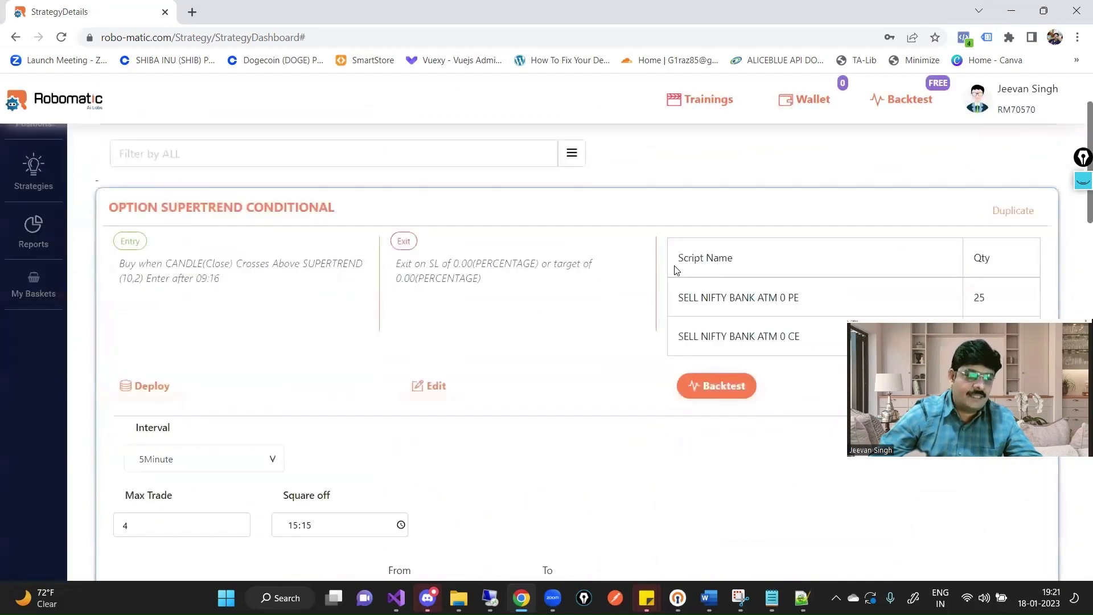
scroll(675, 270, down, 4)
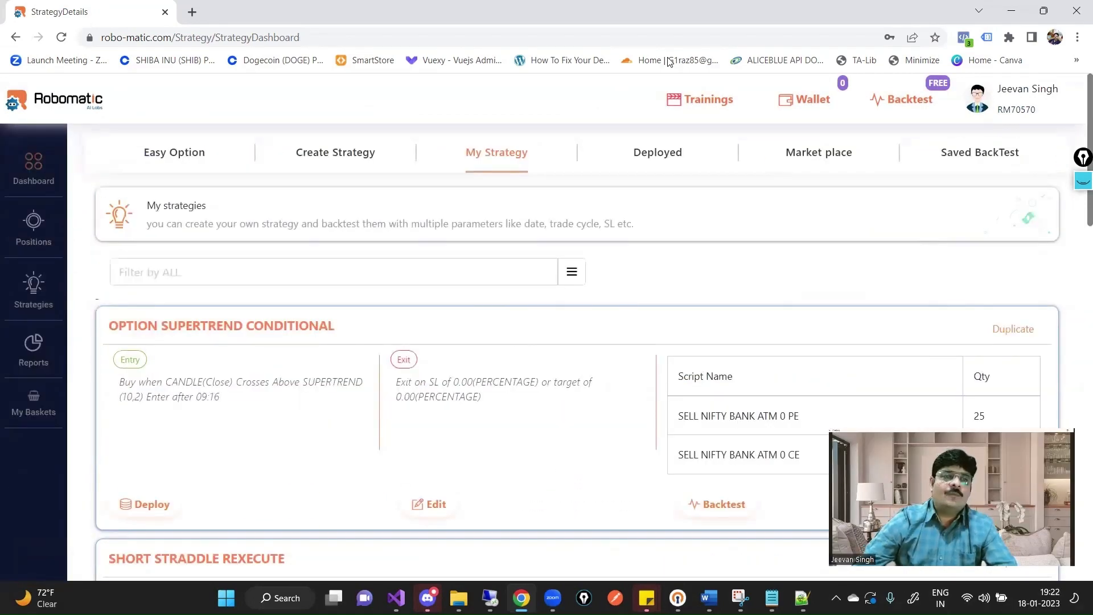